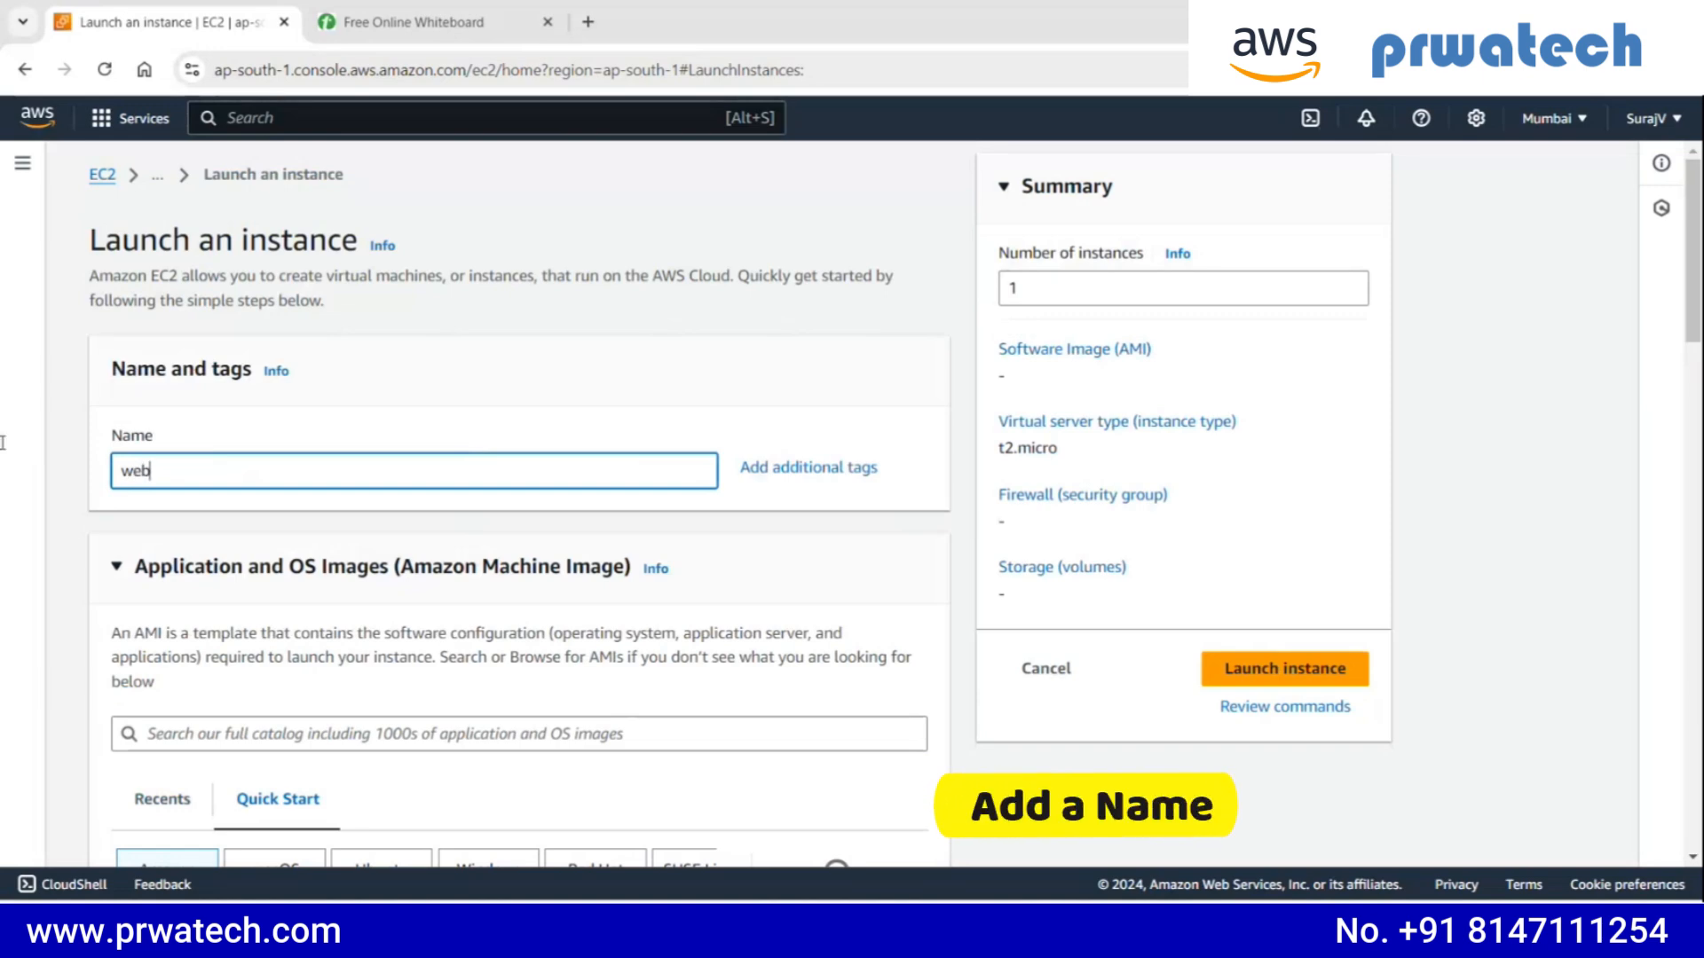
- Name the instance webpage and choose Amazon Linux with the Amazon Linux 2023 AMI as its operating system image
type("page")
scroll(395, 390, "down", 4)
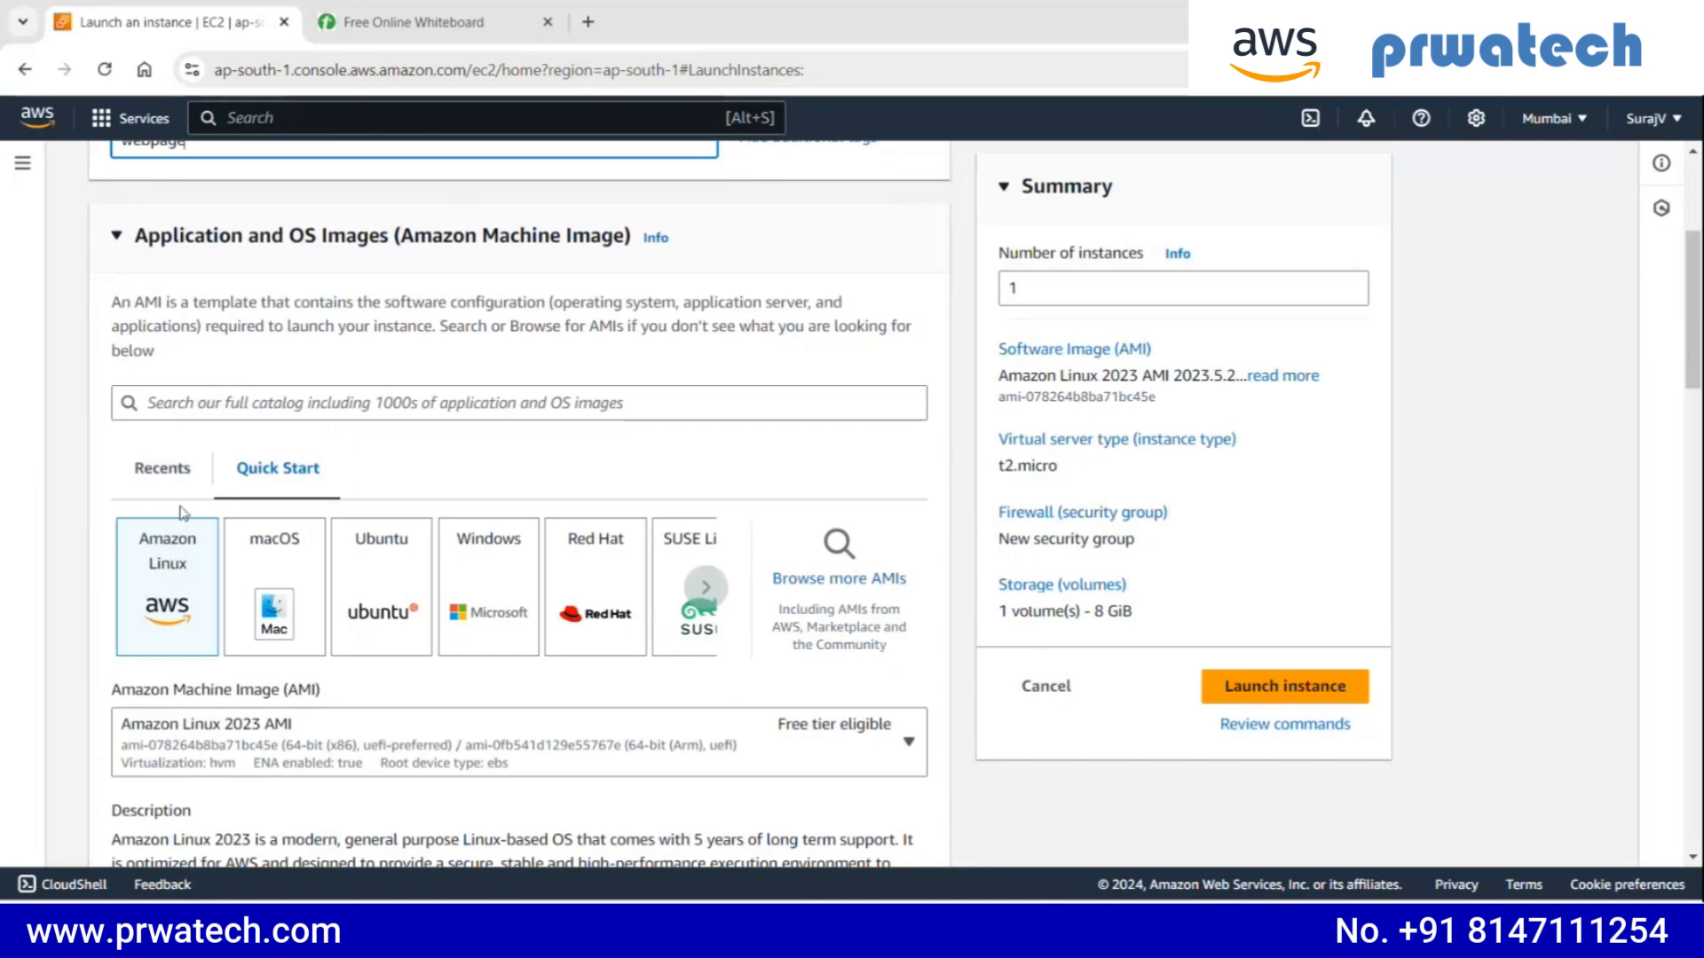
left_click(184, 559)
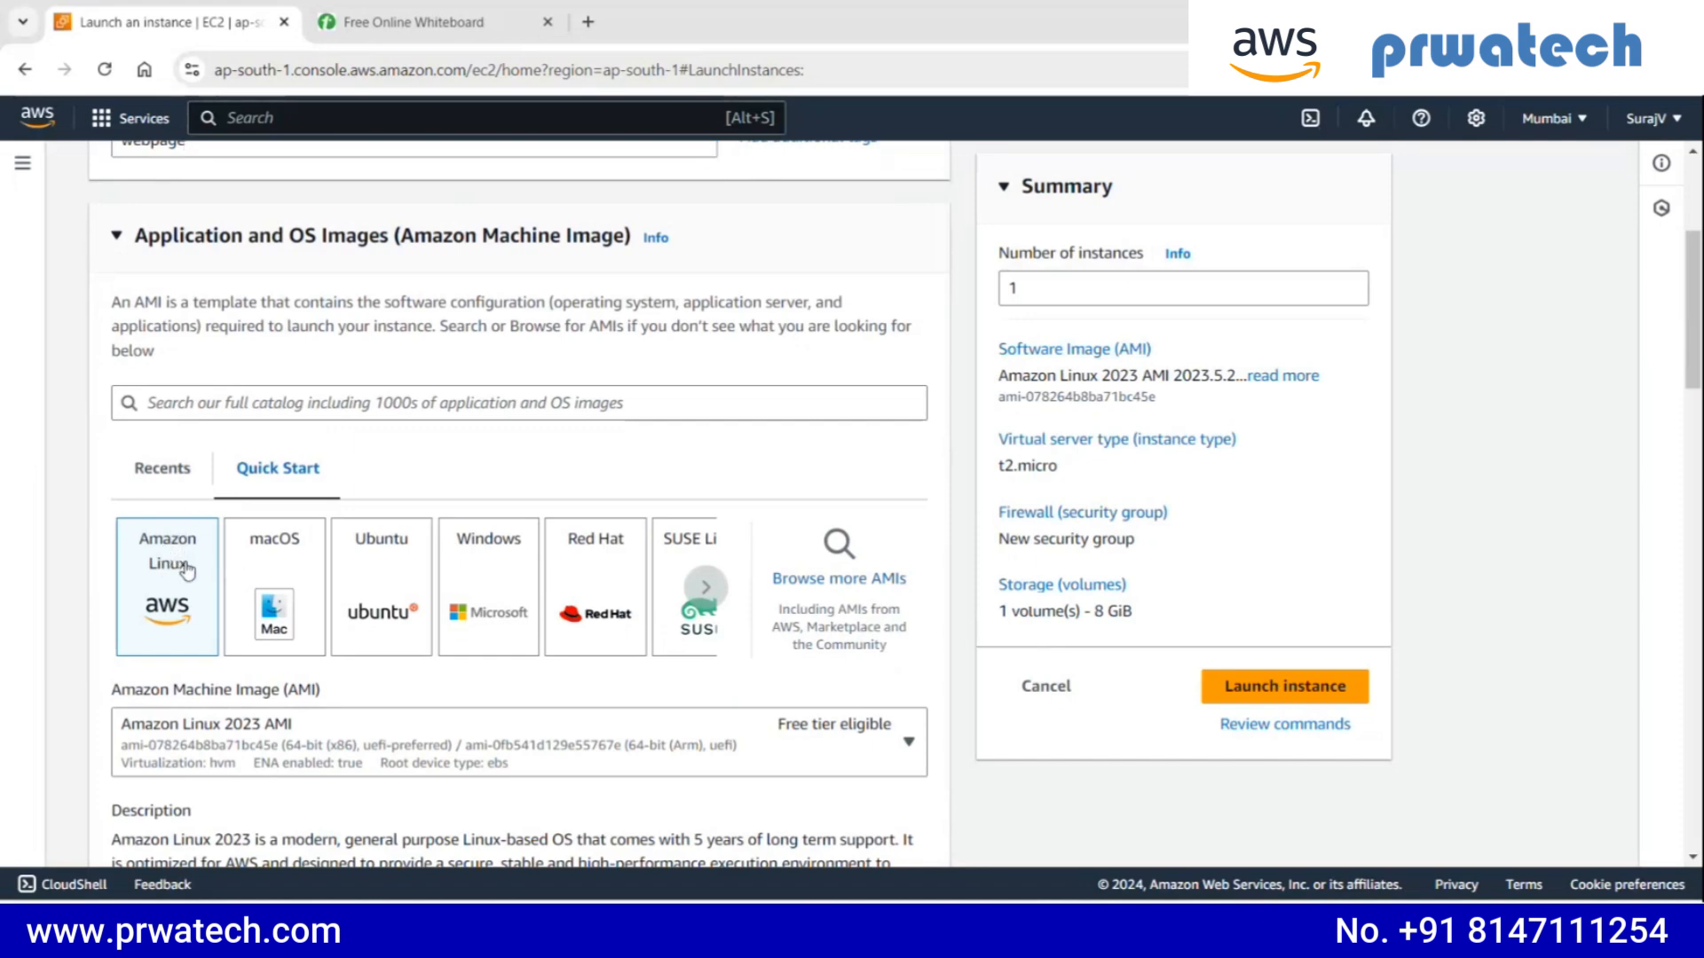
scroll(193, 557, "down", 2)
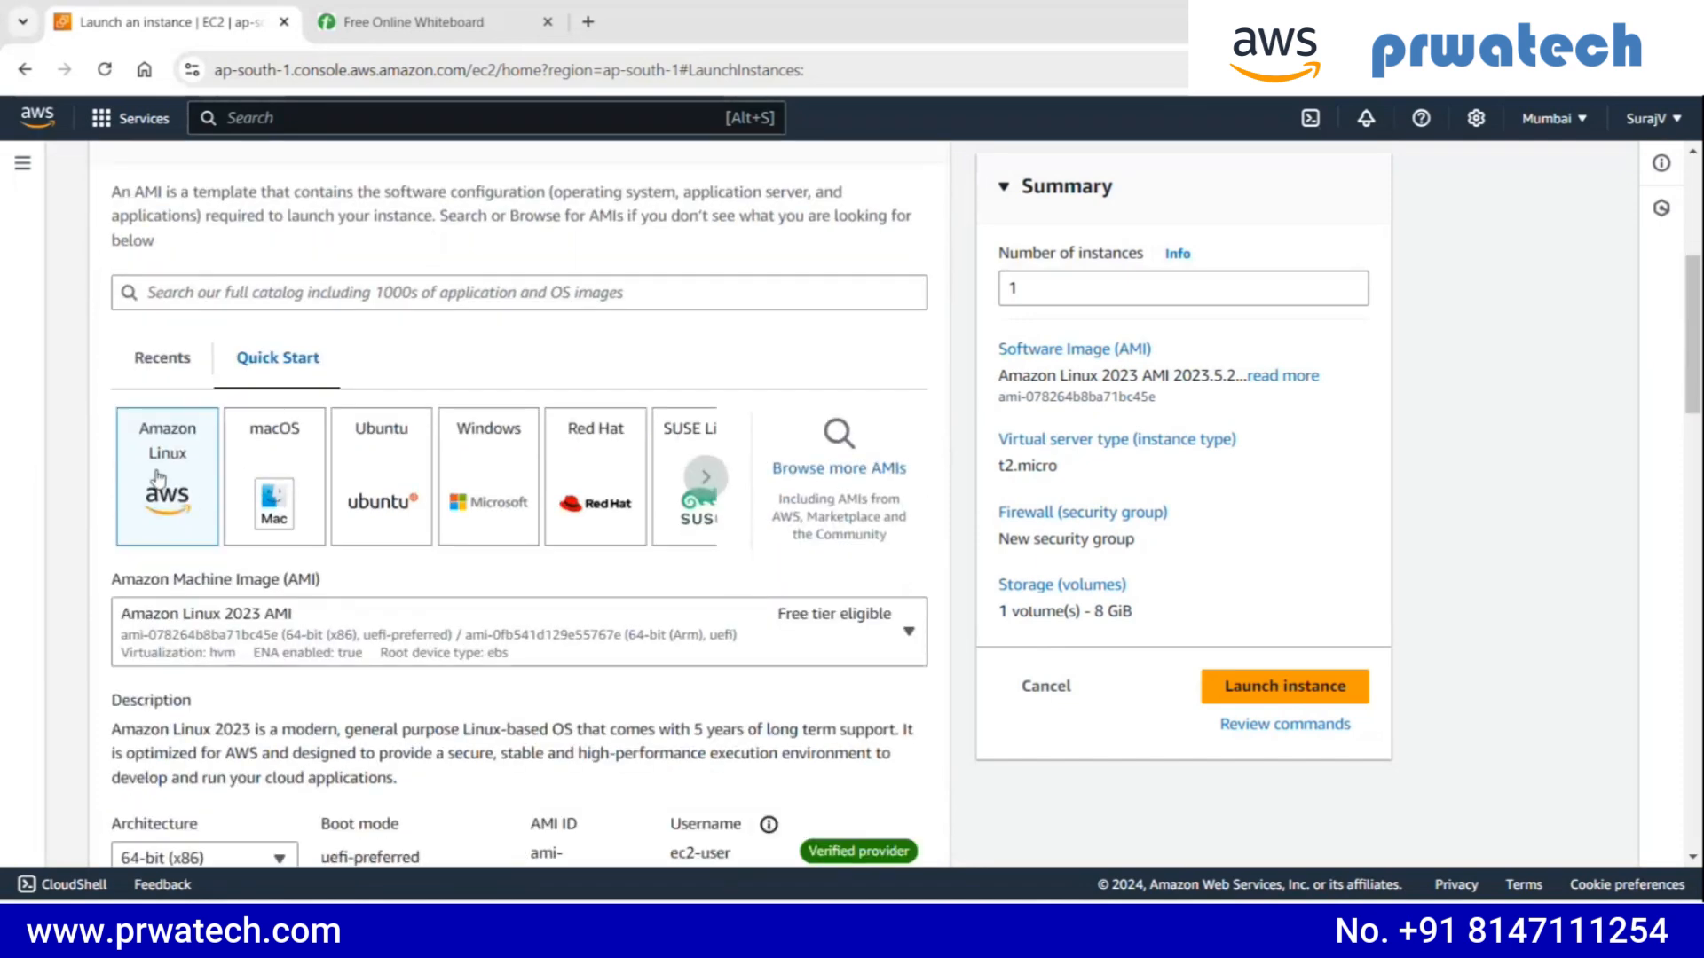
scroll(152, 461, "down", 3)
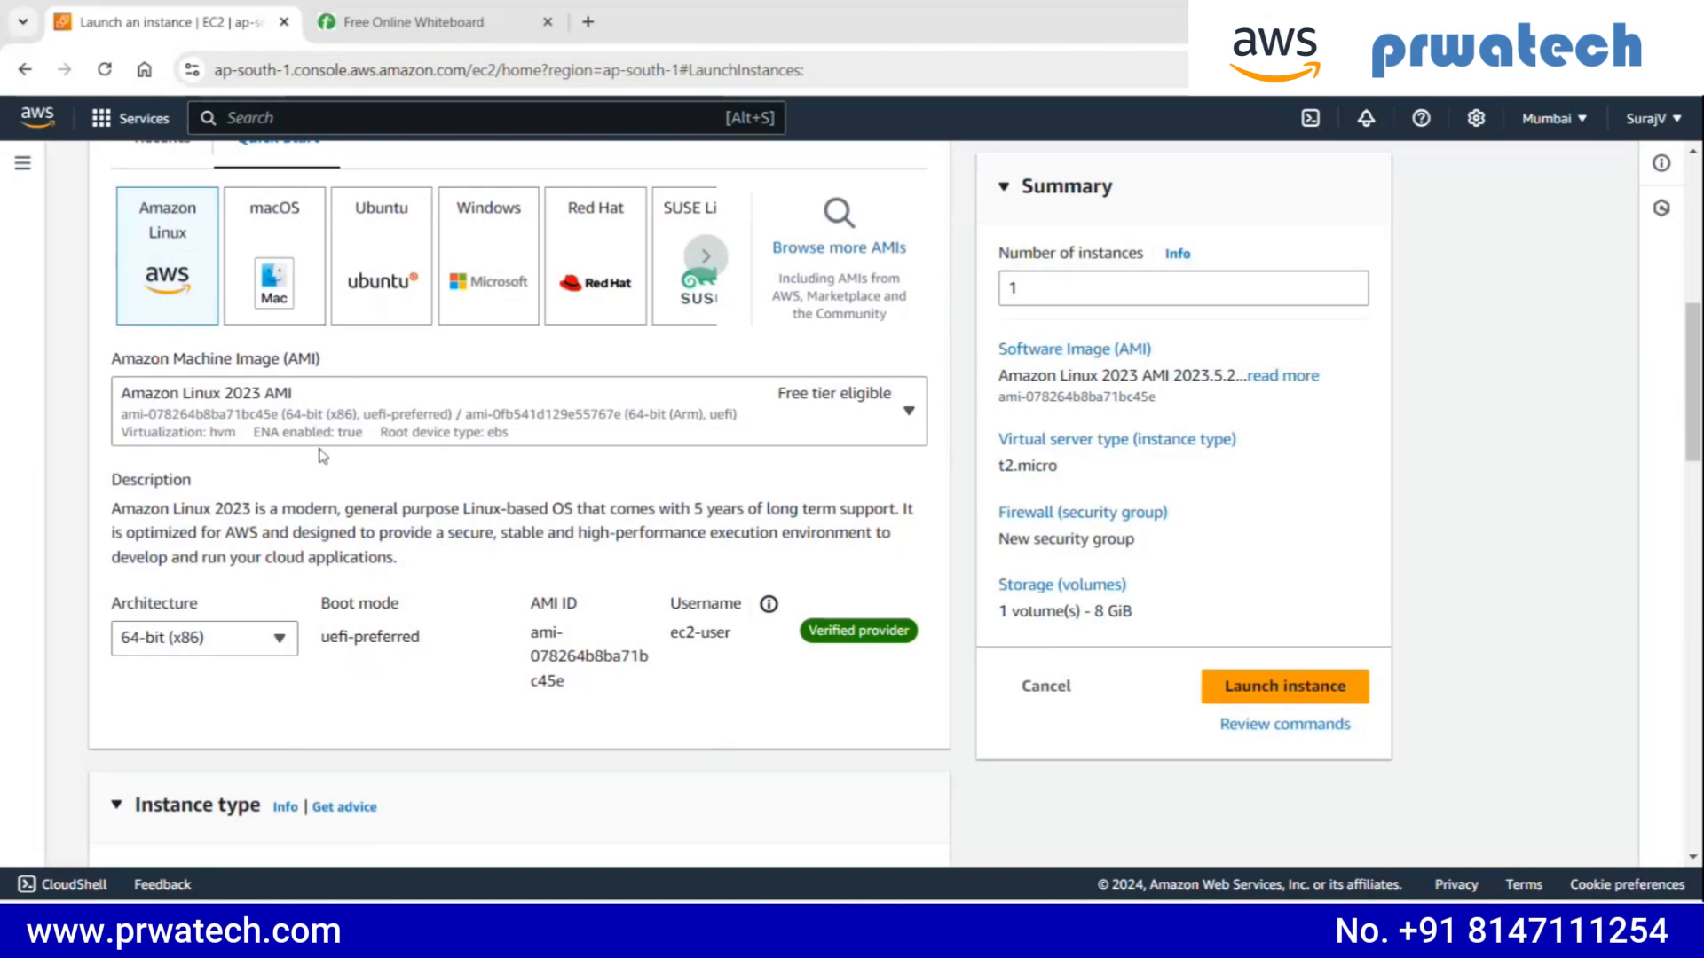
- Choose t2.micro, the free tier eligible option, as the instance type
scroll(324, 448, "down", 5)
scroll(337, 428, "down", 1)
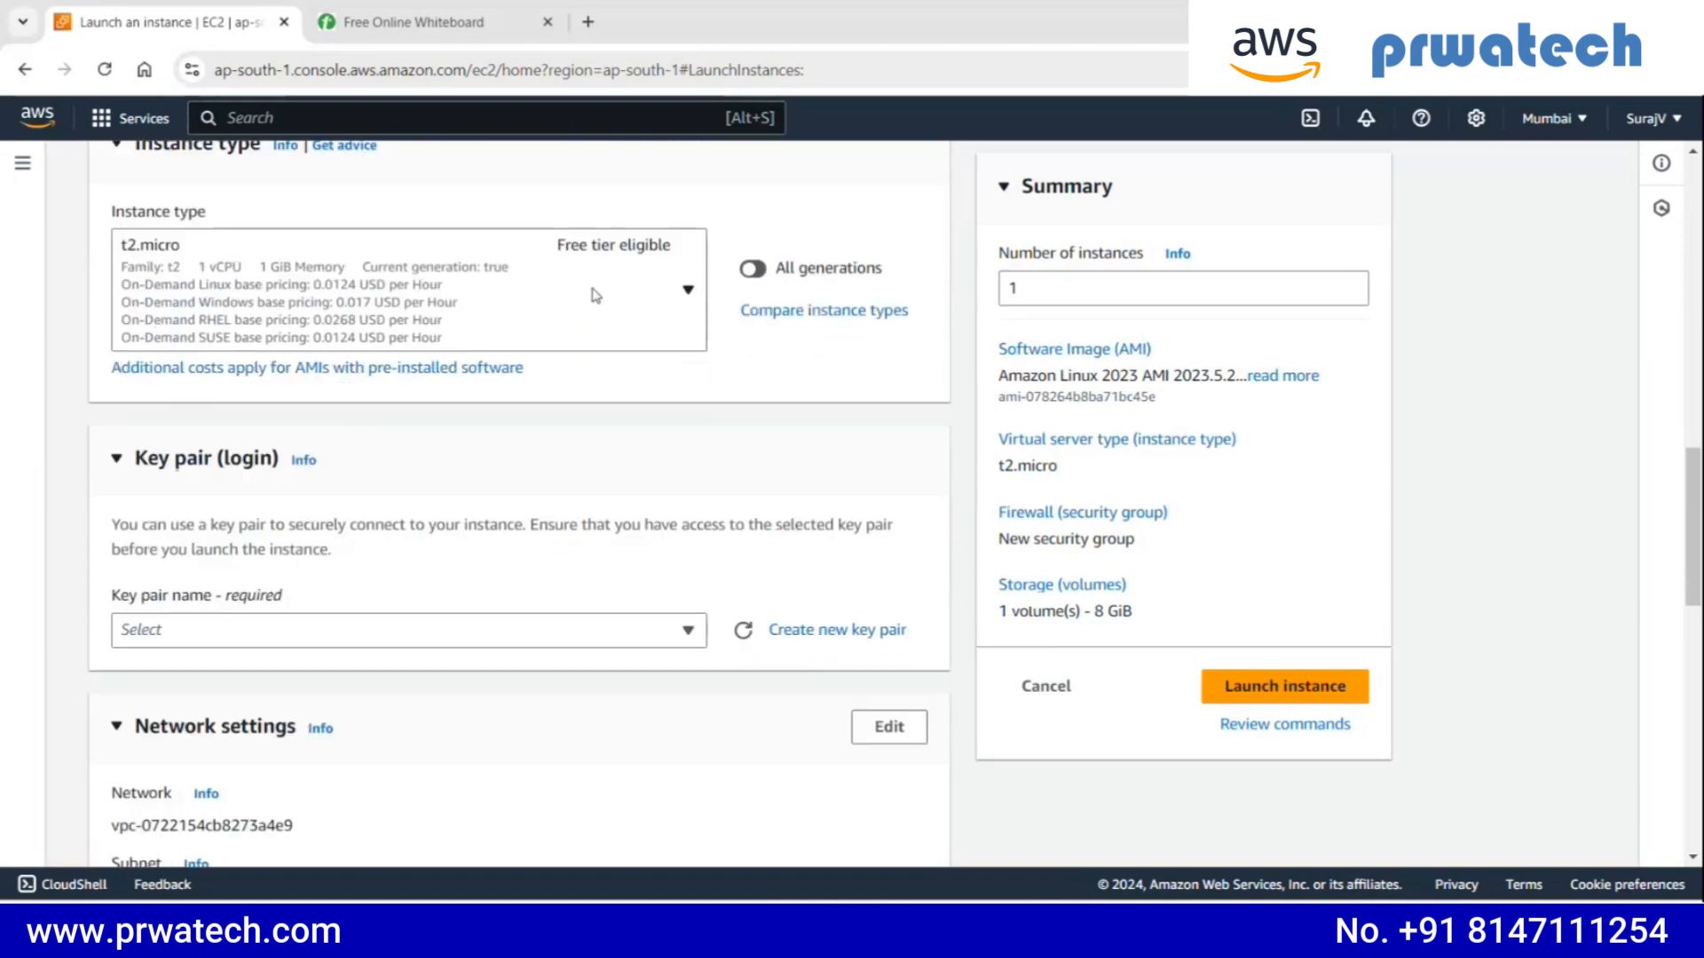
scroll(575, 319, "up", 1)
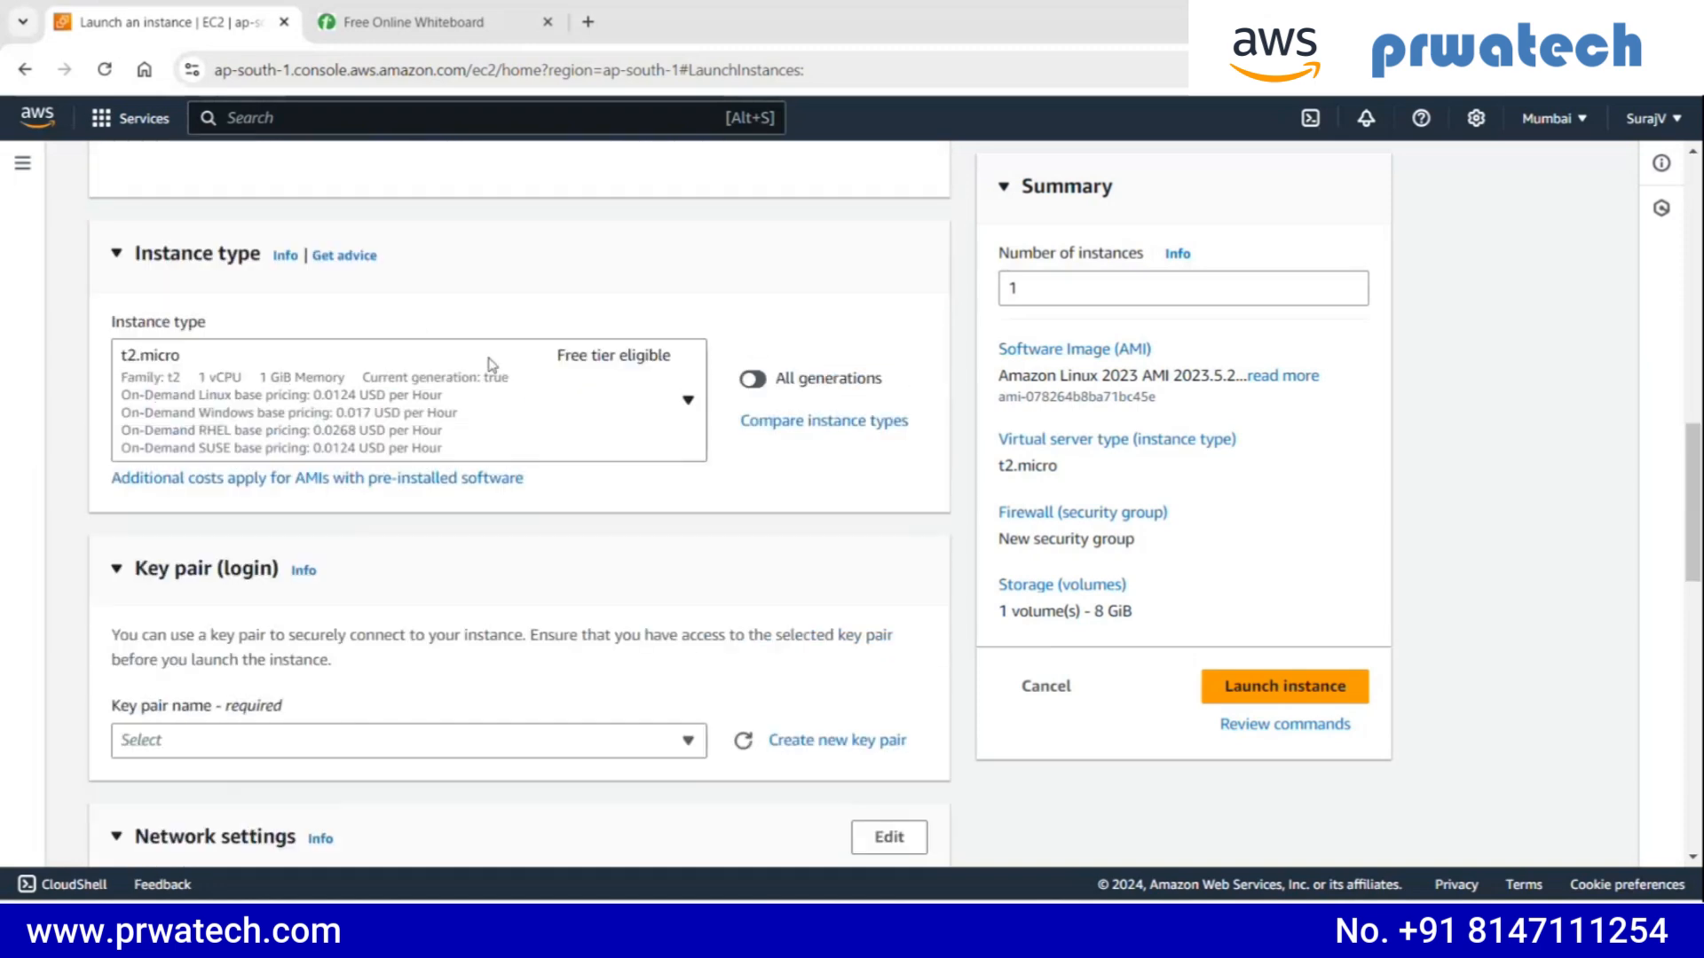
left_click(674, 396)
left_click(675, 396)
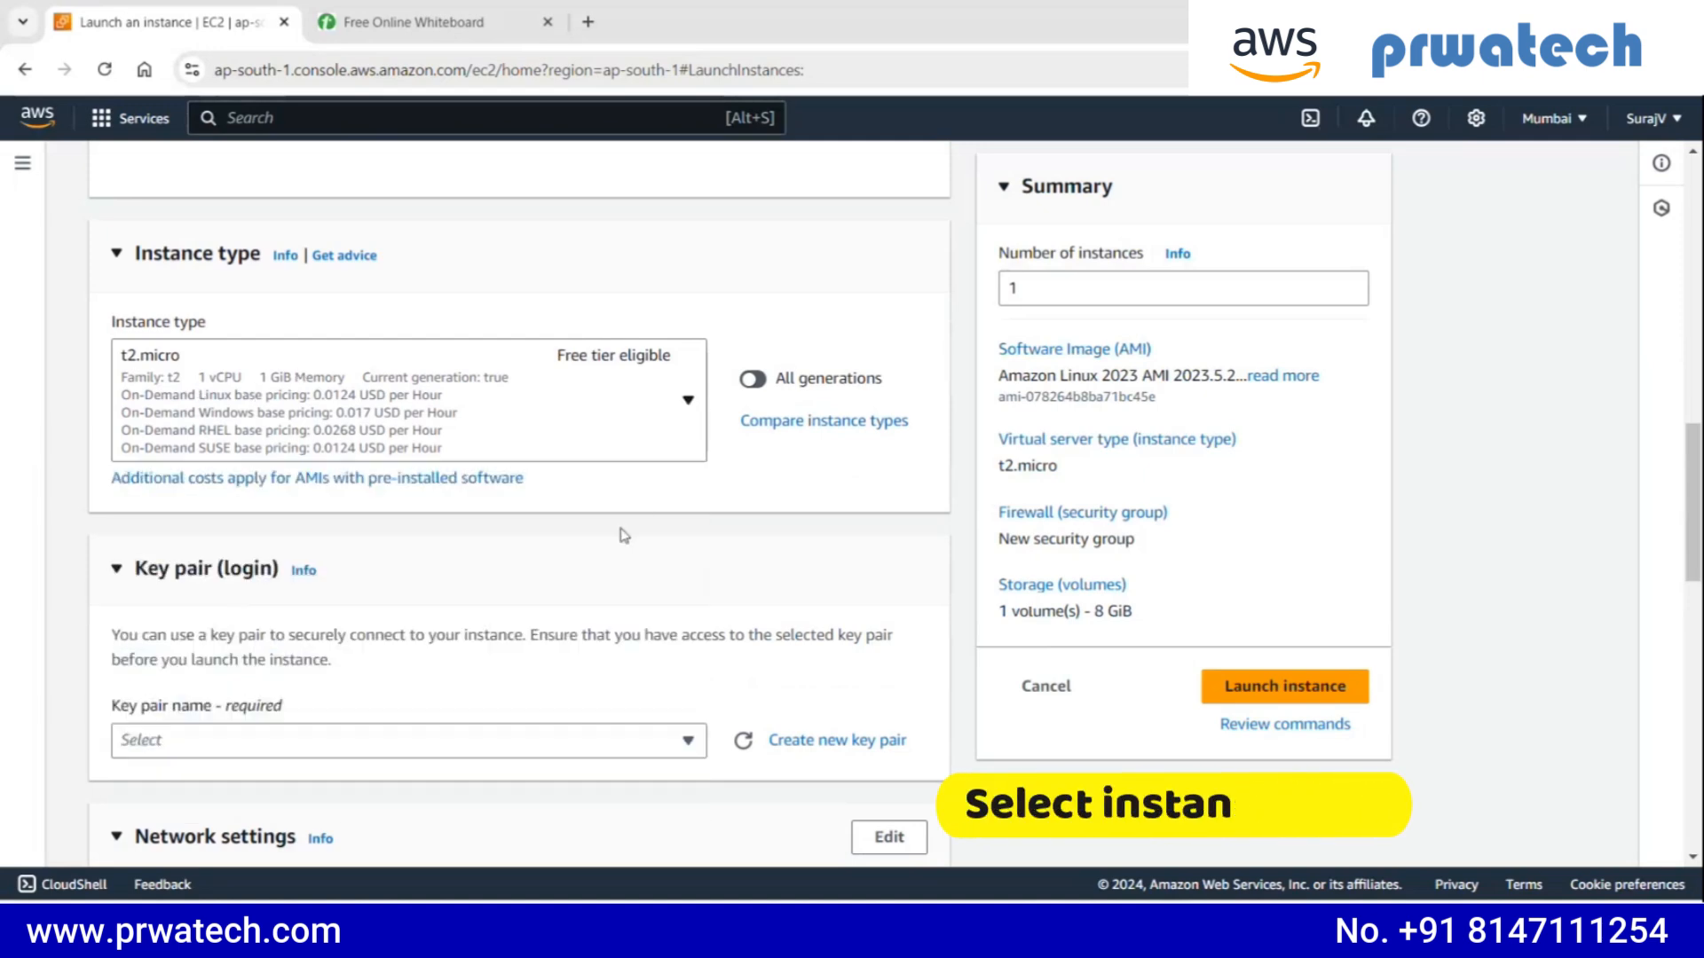
left_click(676, 419)
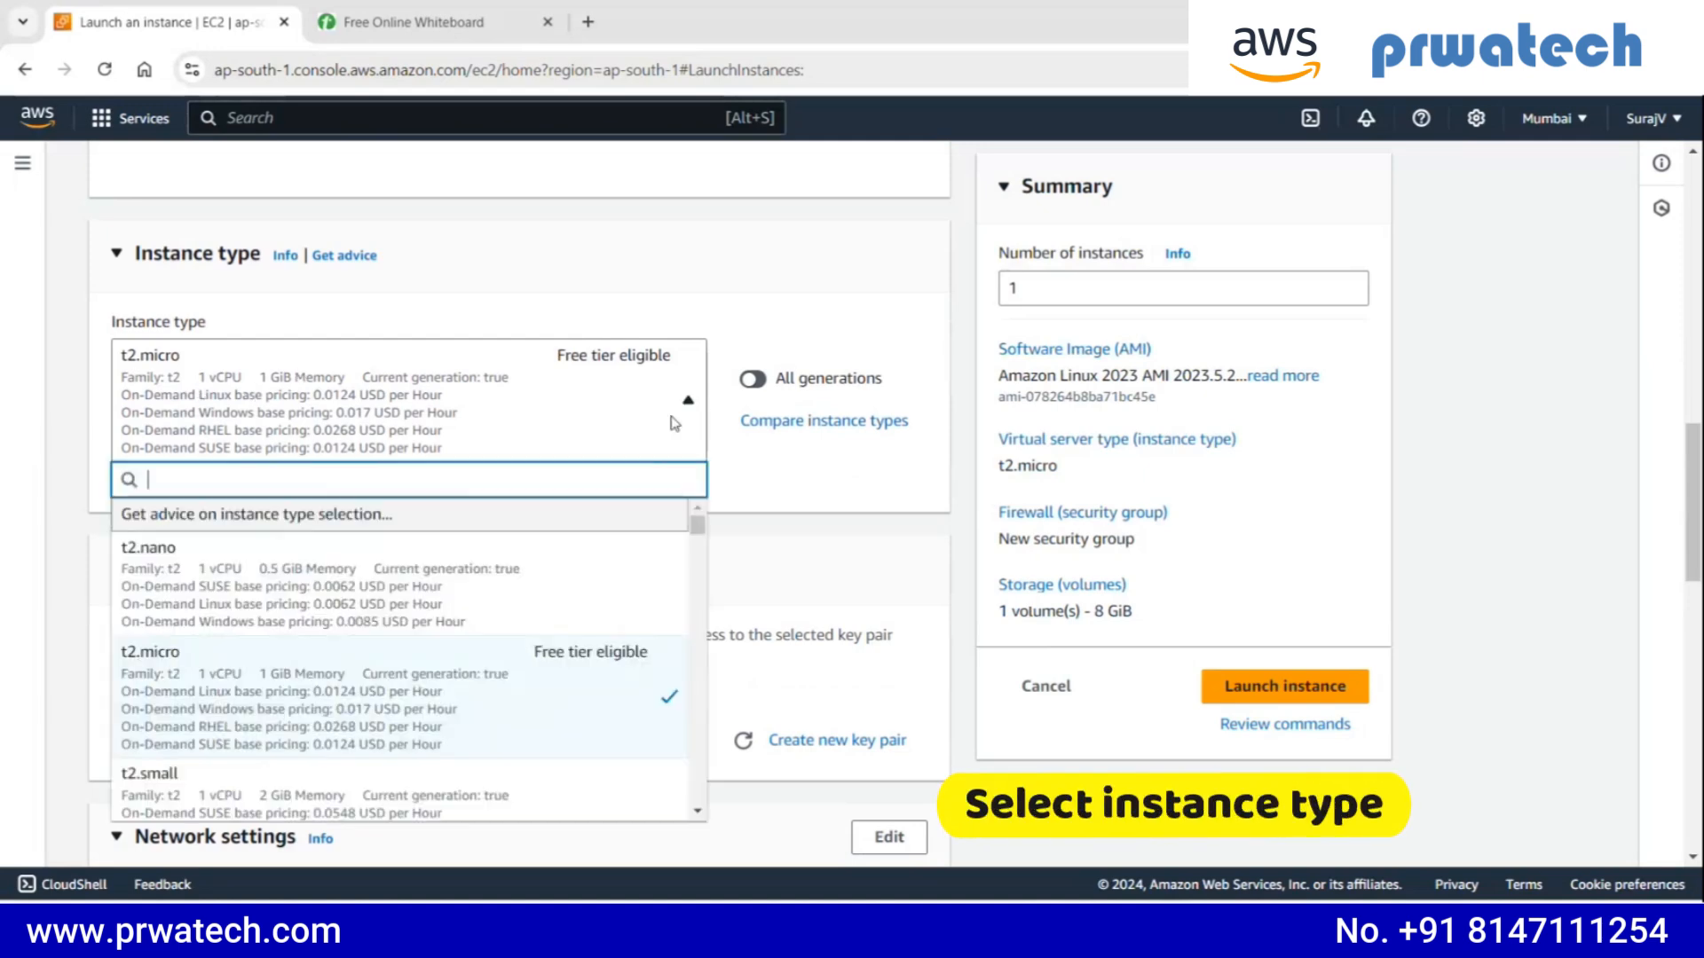
left_click(328, 706)
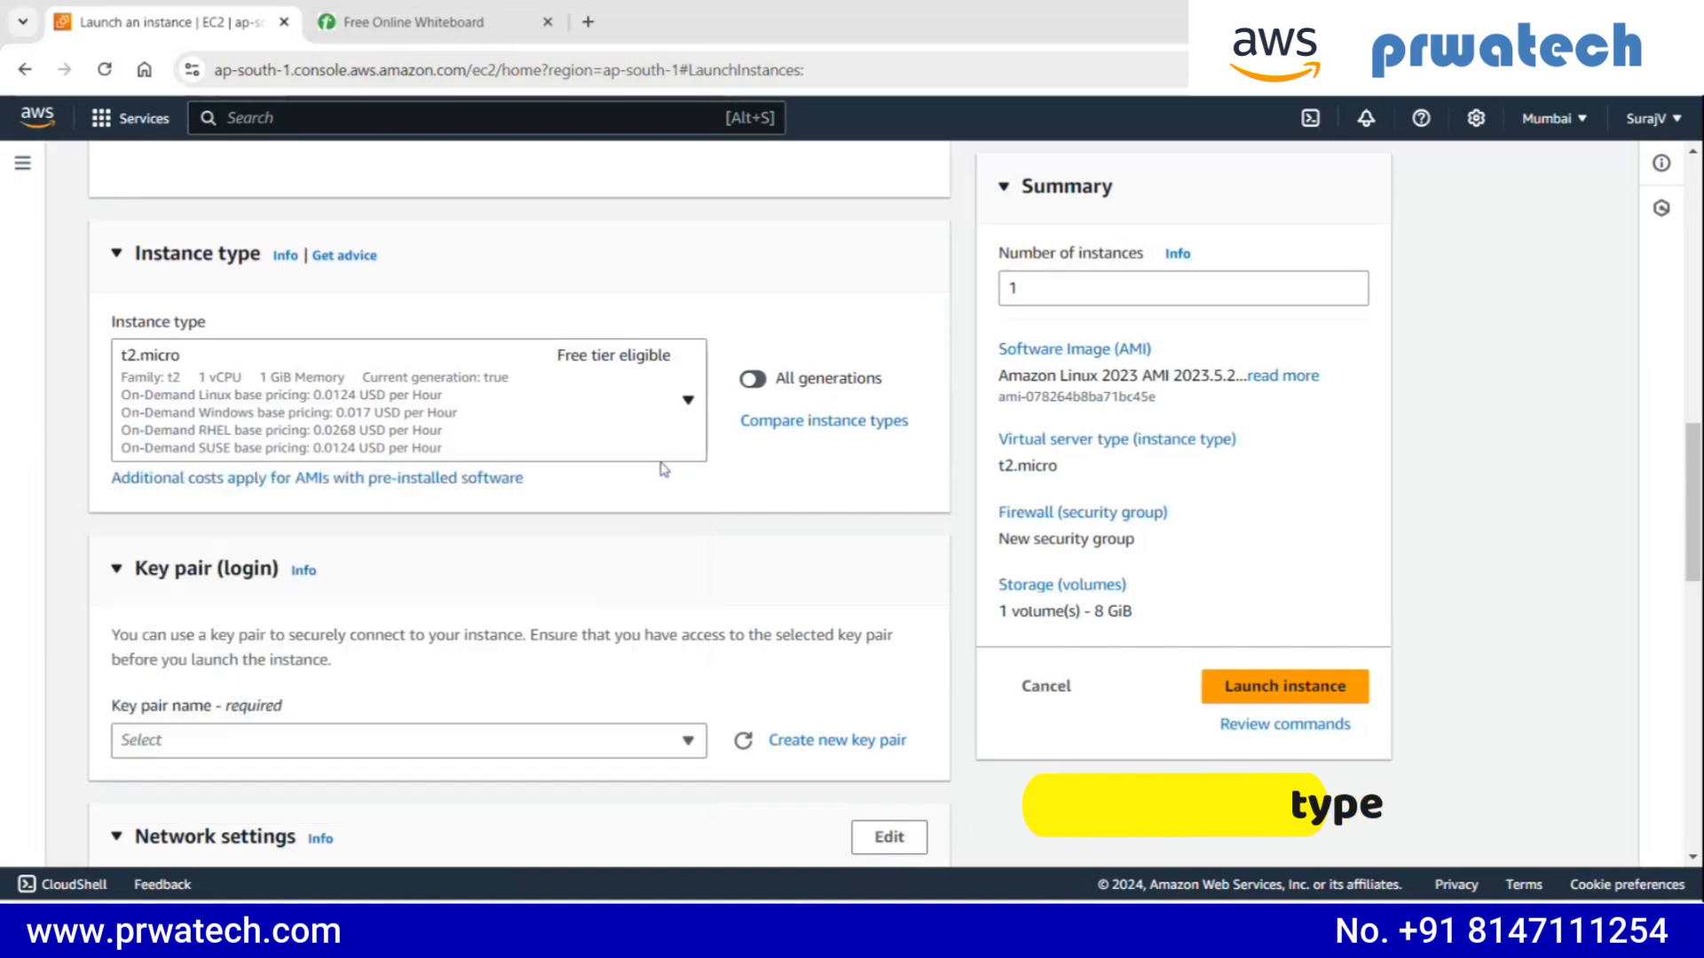
- Set the key pair login to Proceed without a key pair (Not recommended)
scroll(382, 448, "down", 1)
scroll(244, 488, "down", 3)
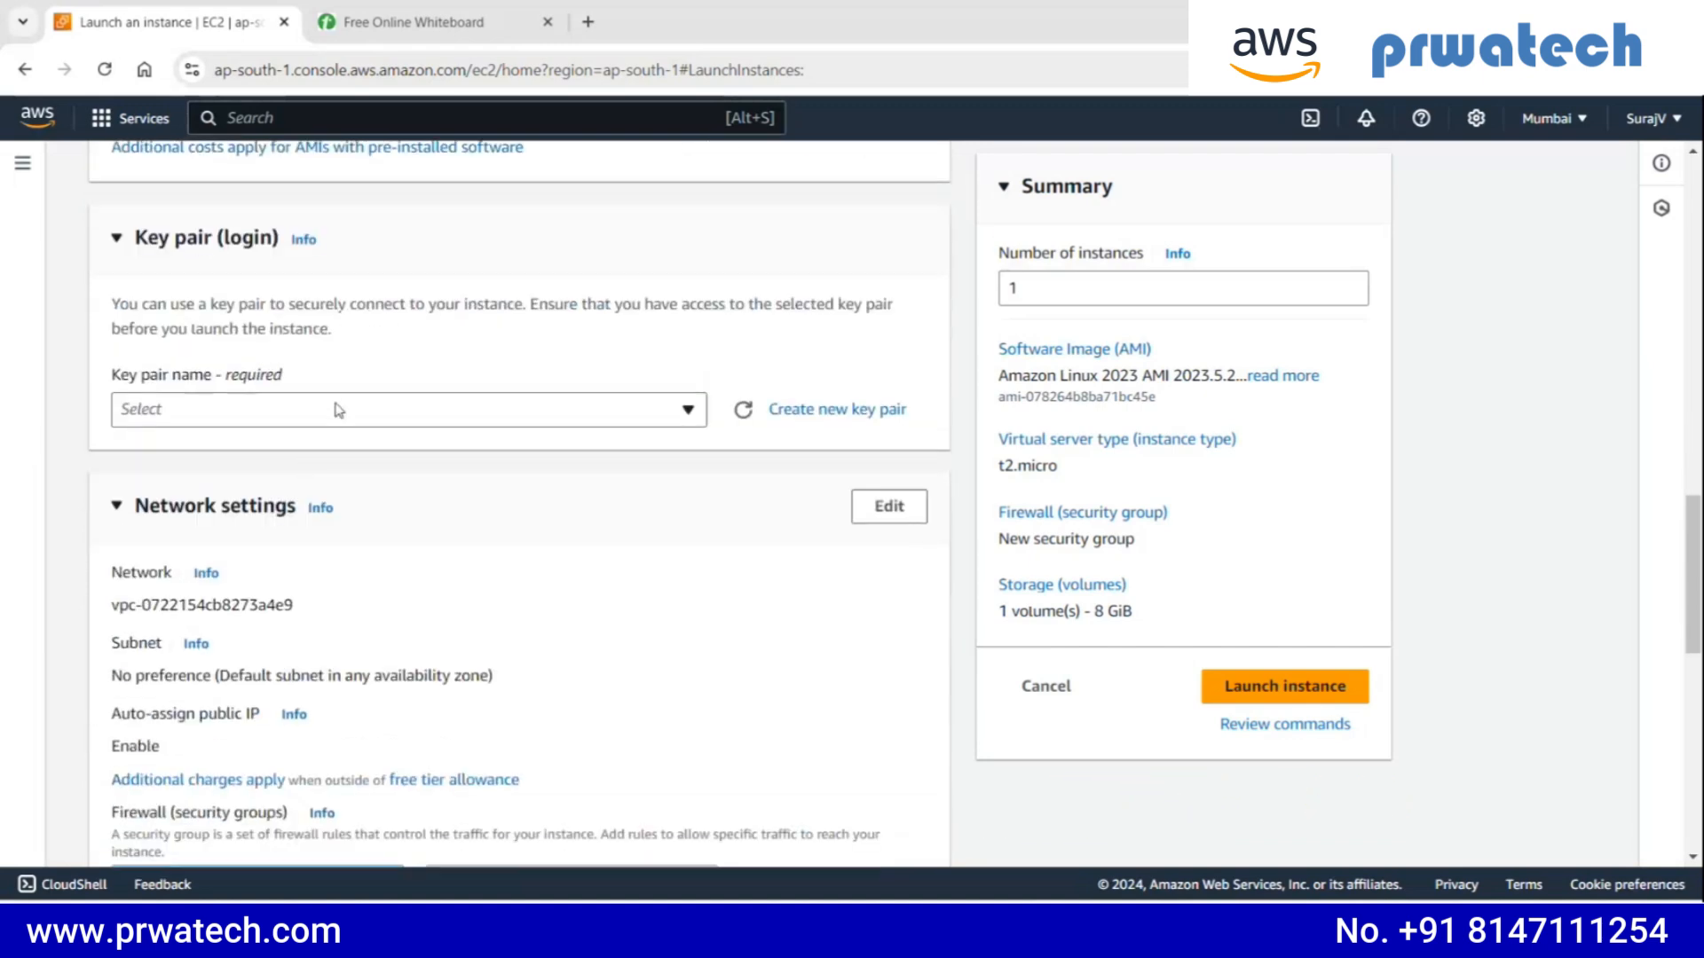
left_click(337, 410)
left_click(302, 483)
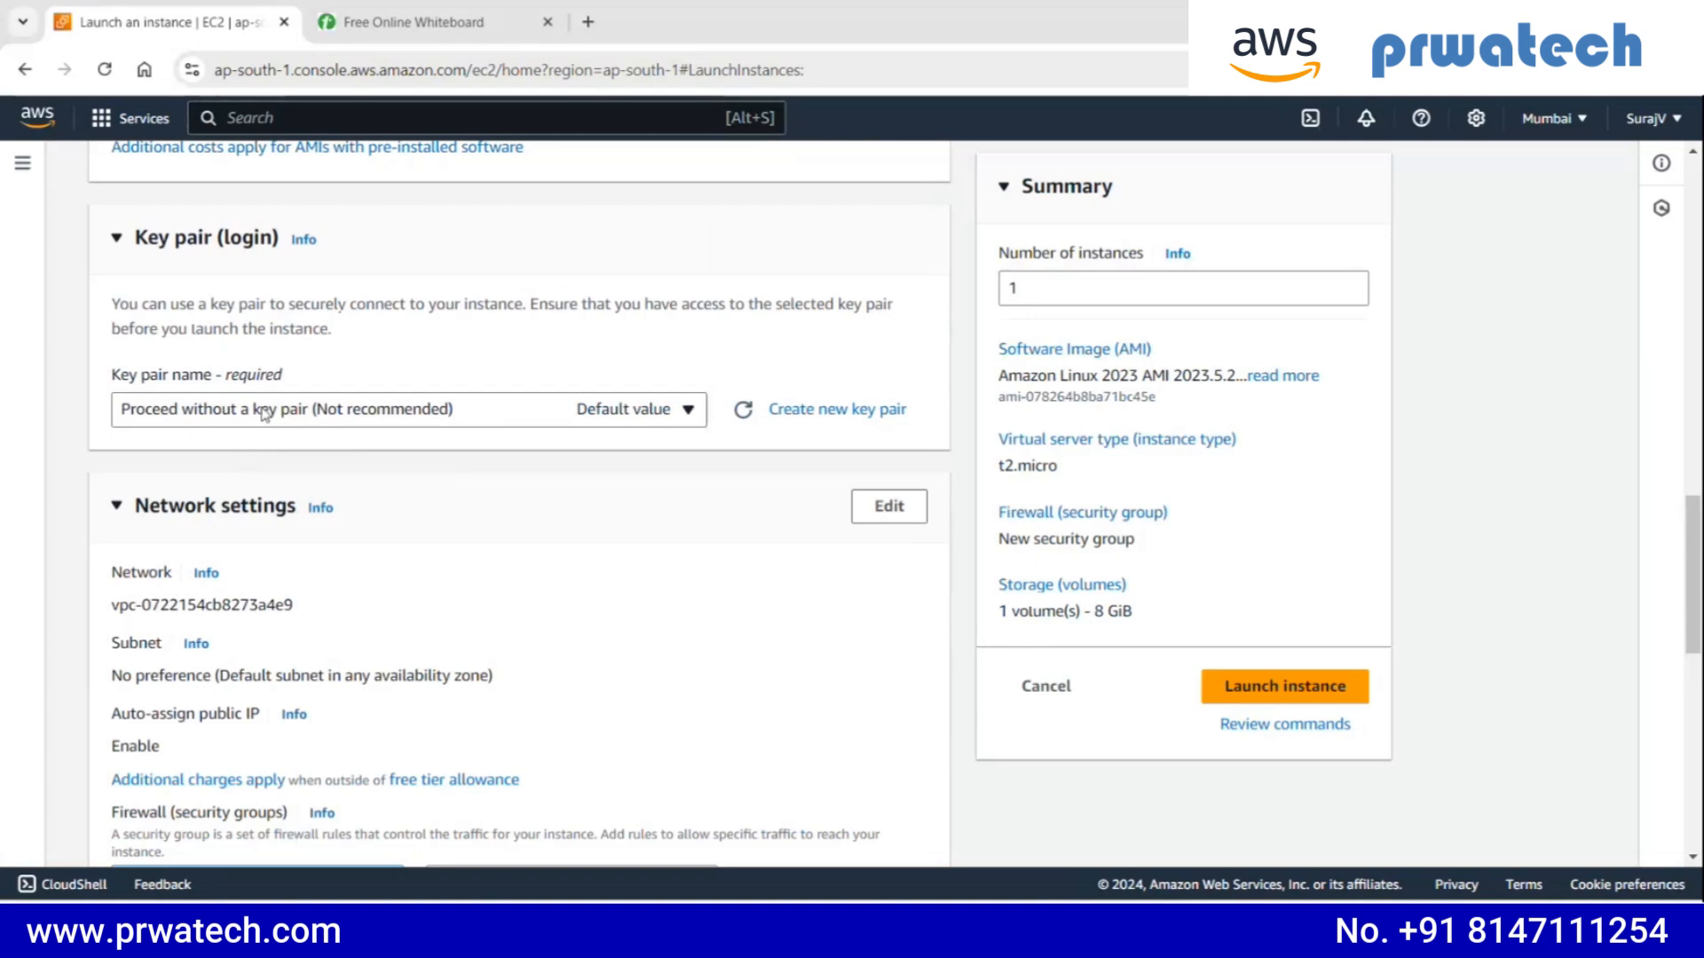
scroll(265, 415, "down", 2)
scroll(284, 377, "down", 1)
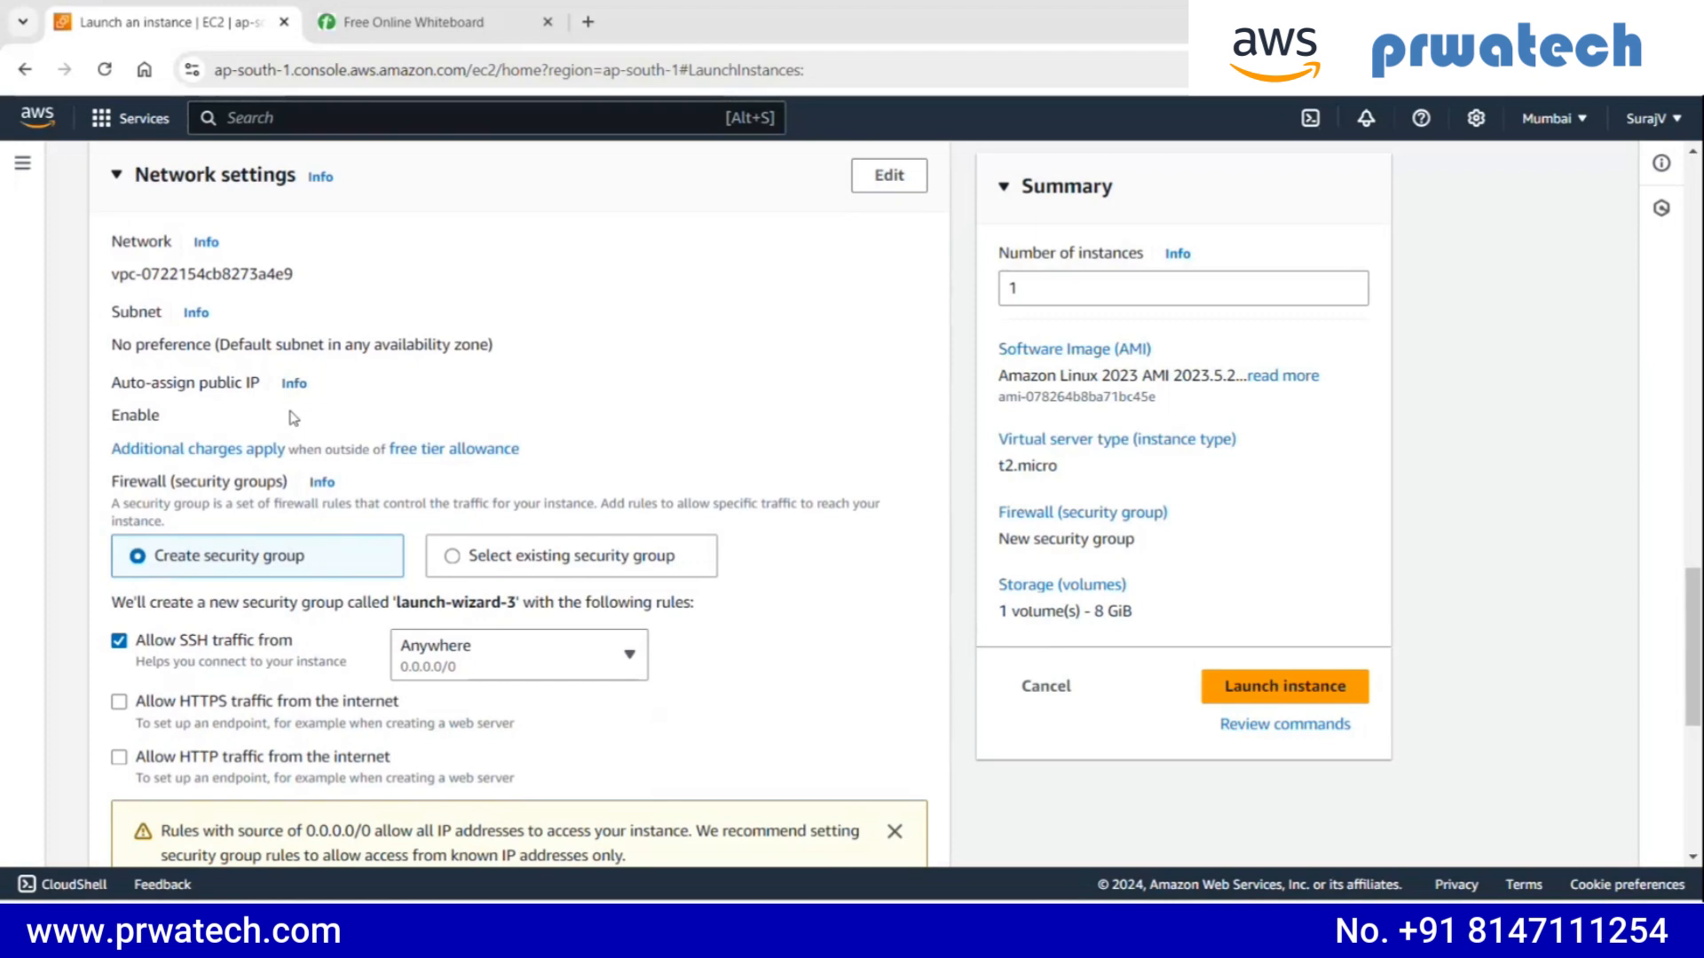
left_click(414, 22)
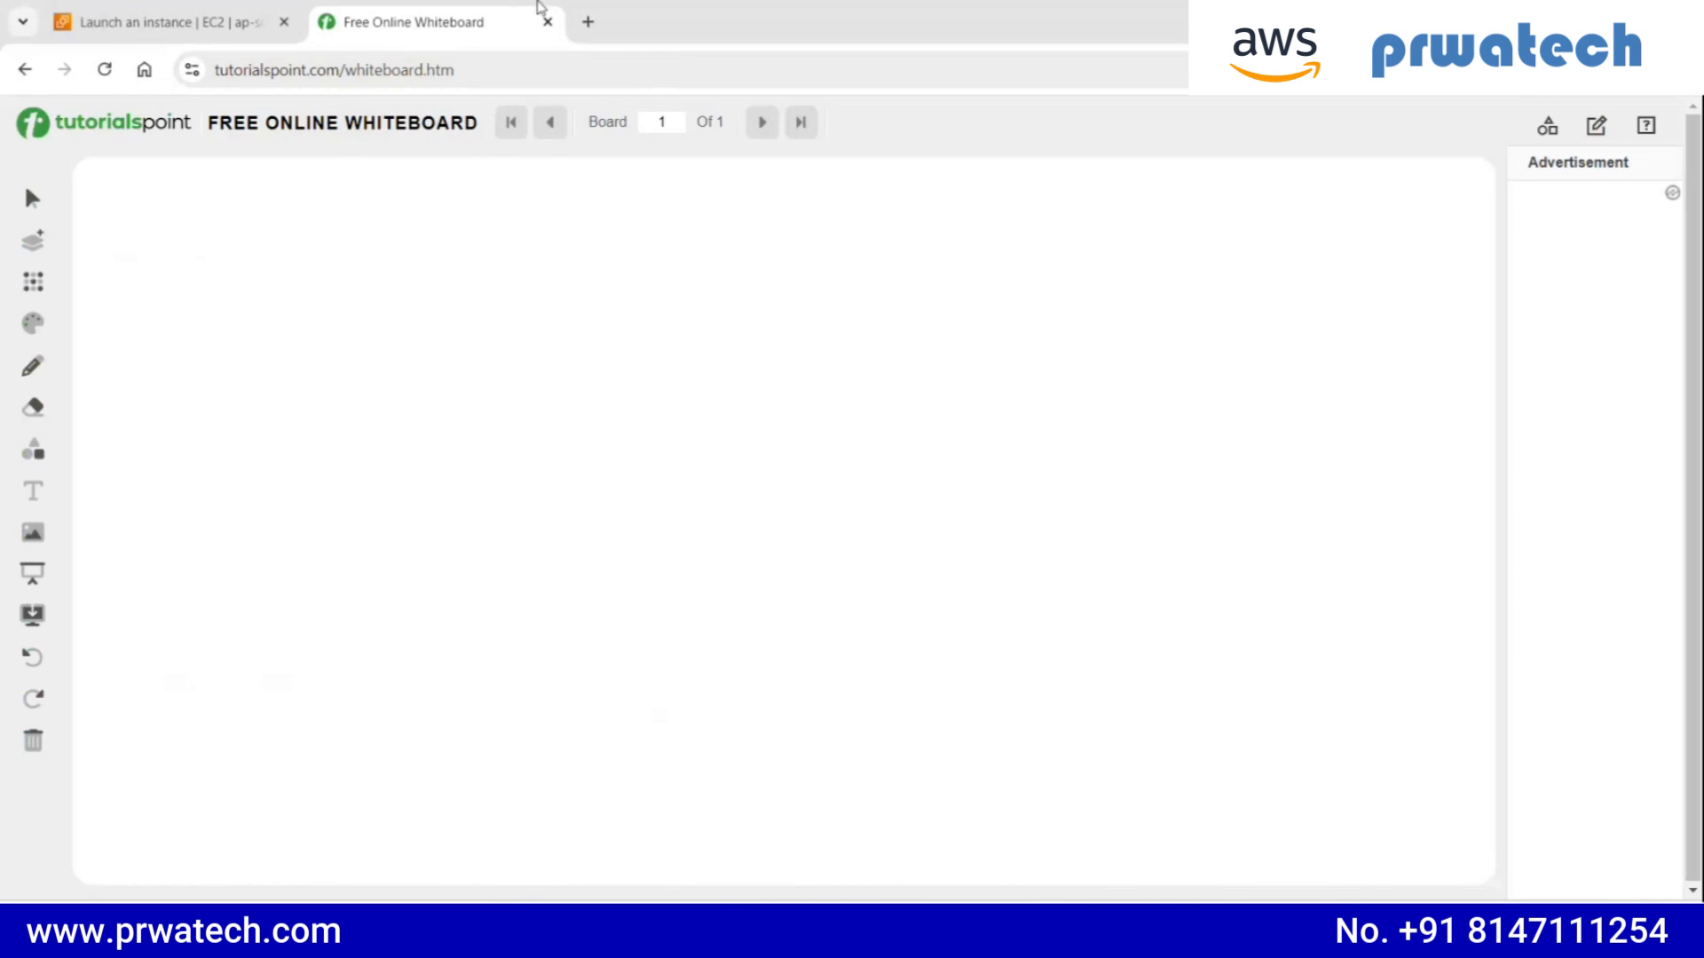
left_click(587, 21)
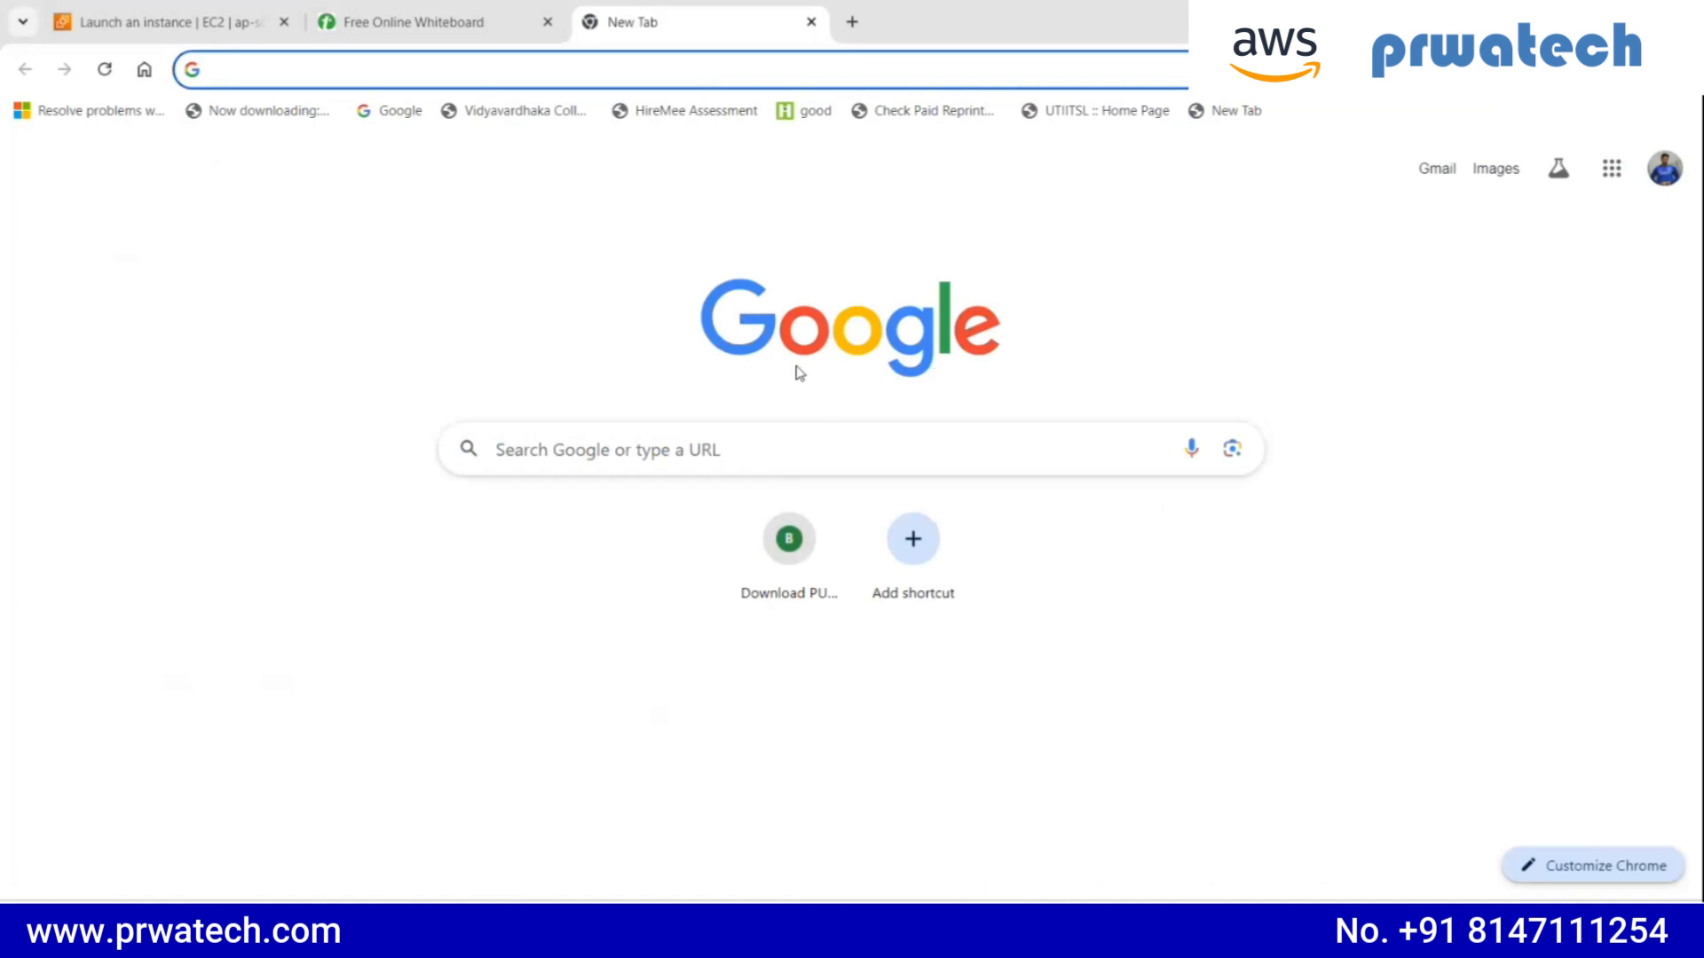
left_click(810, 21)
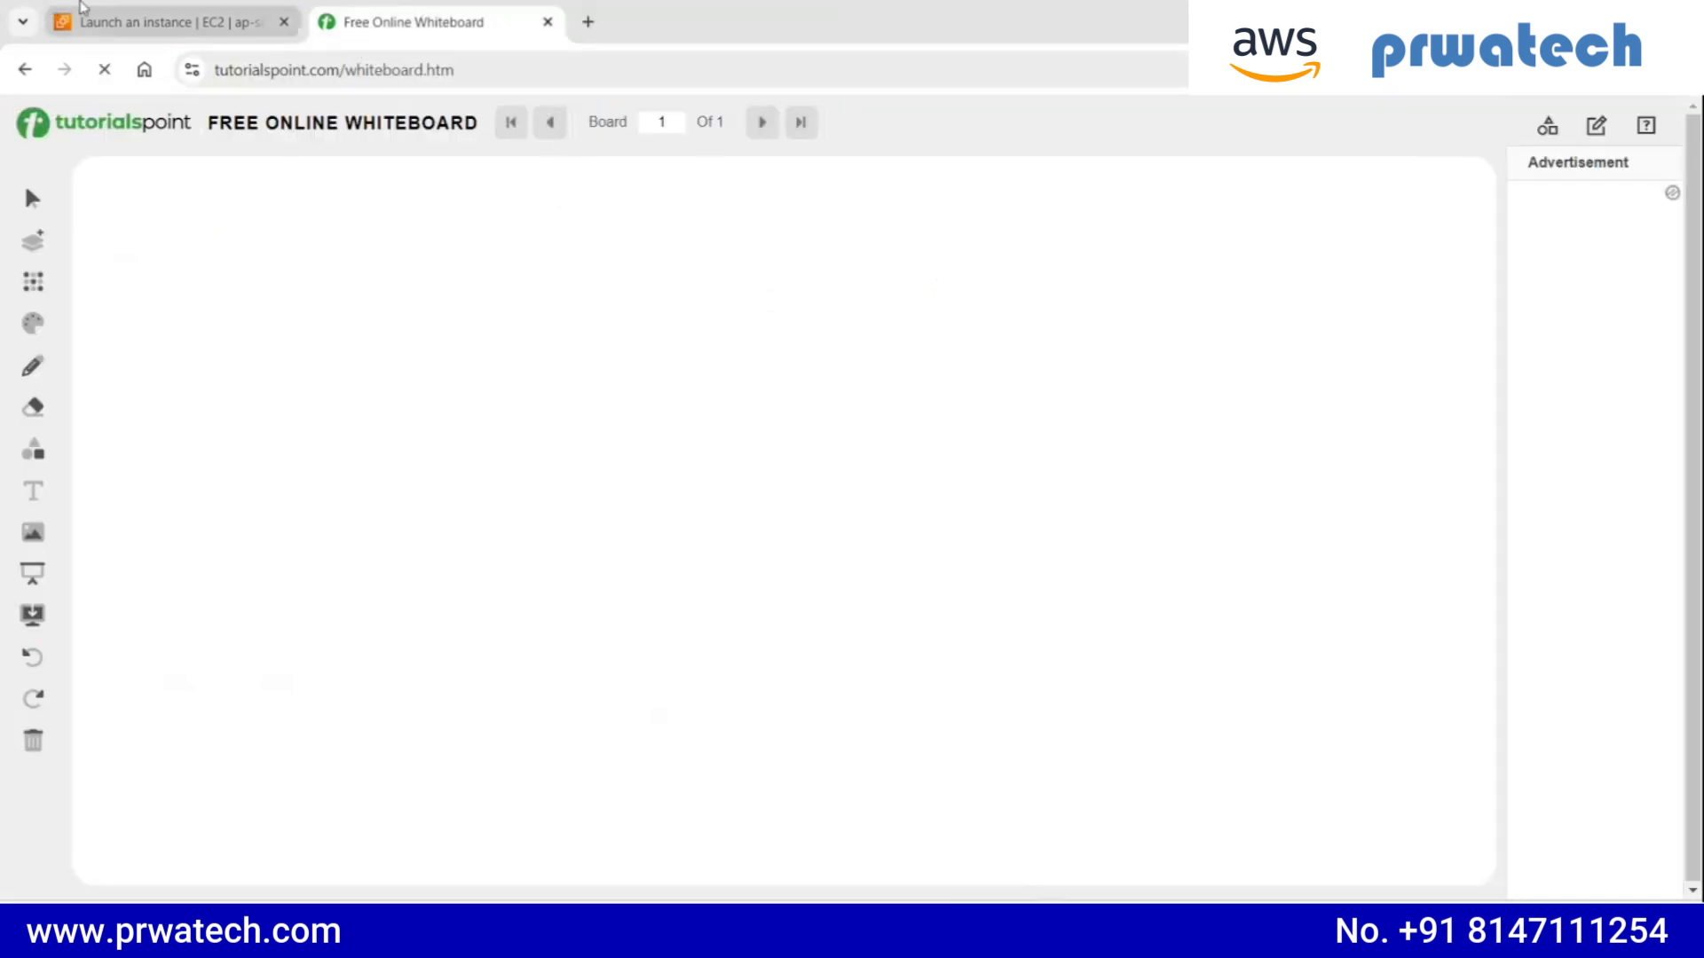
left_click(189, 14)
scroll(237, 273, "up", 3)
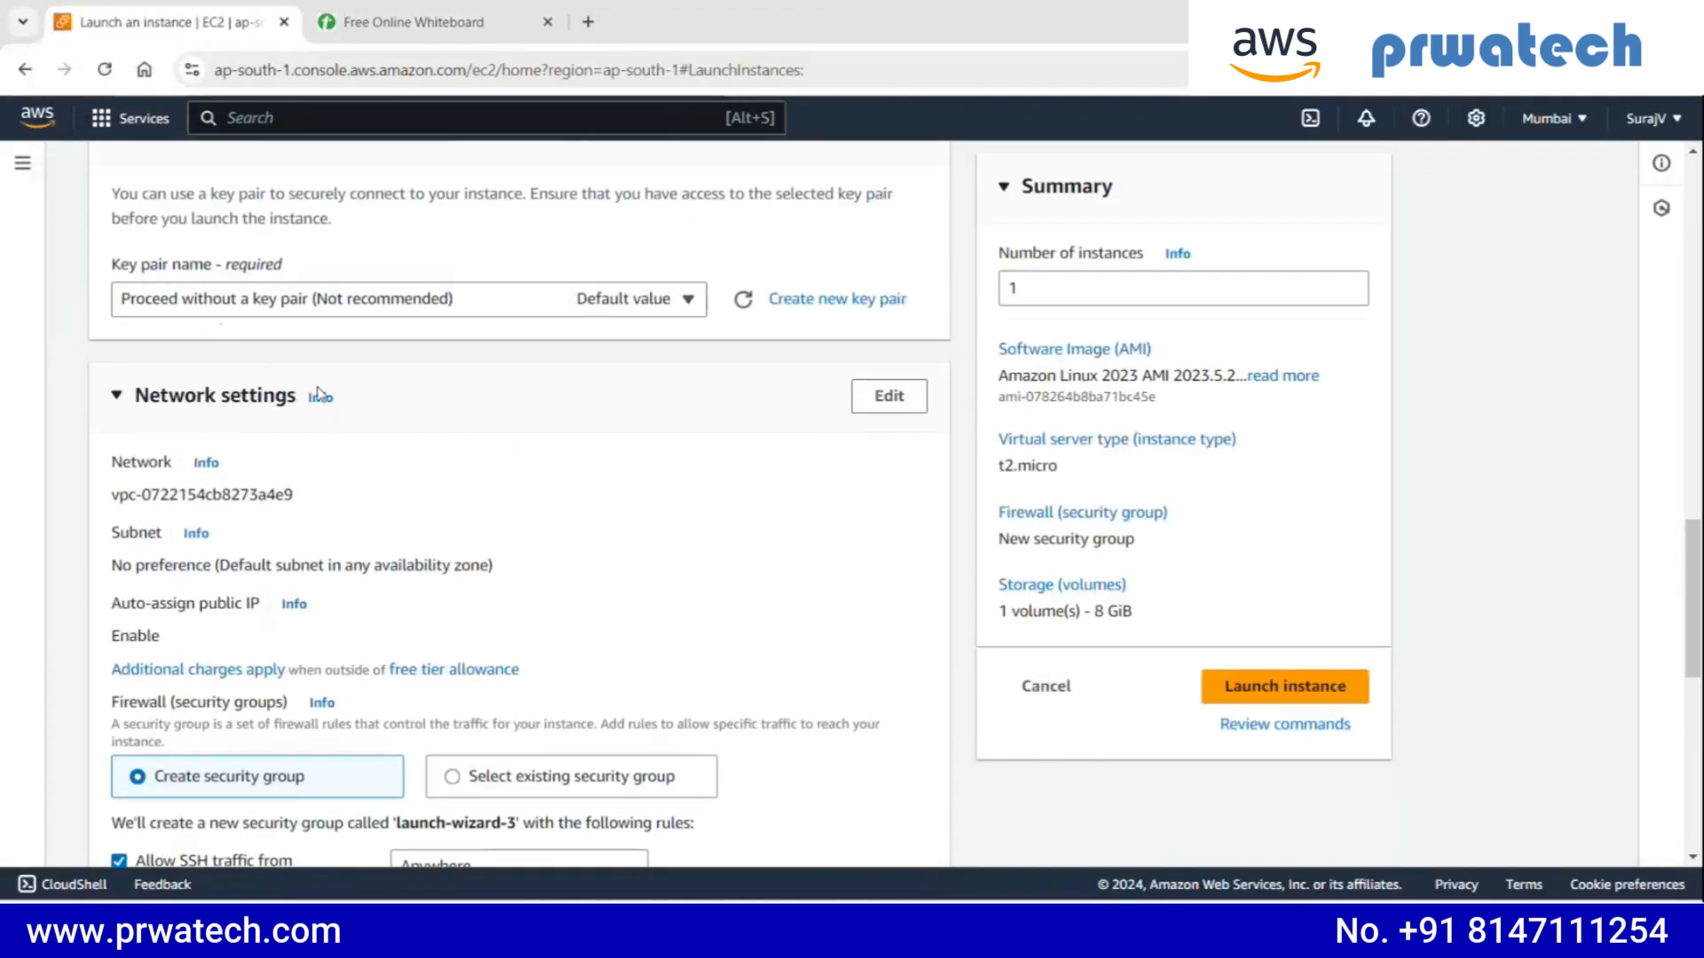
scroll(382, 468, "down", 3)
left_click(409, 16)
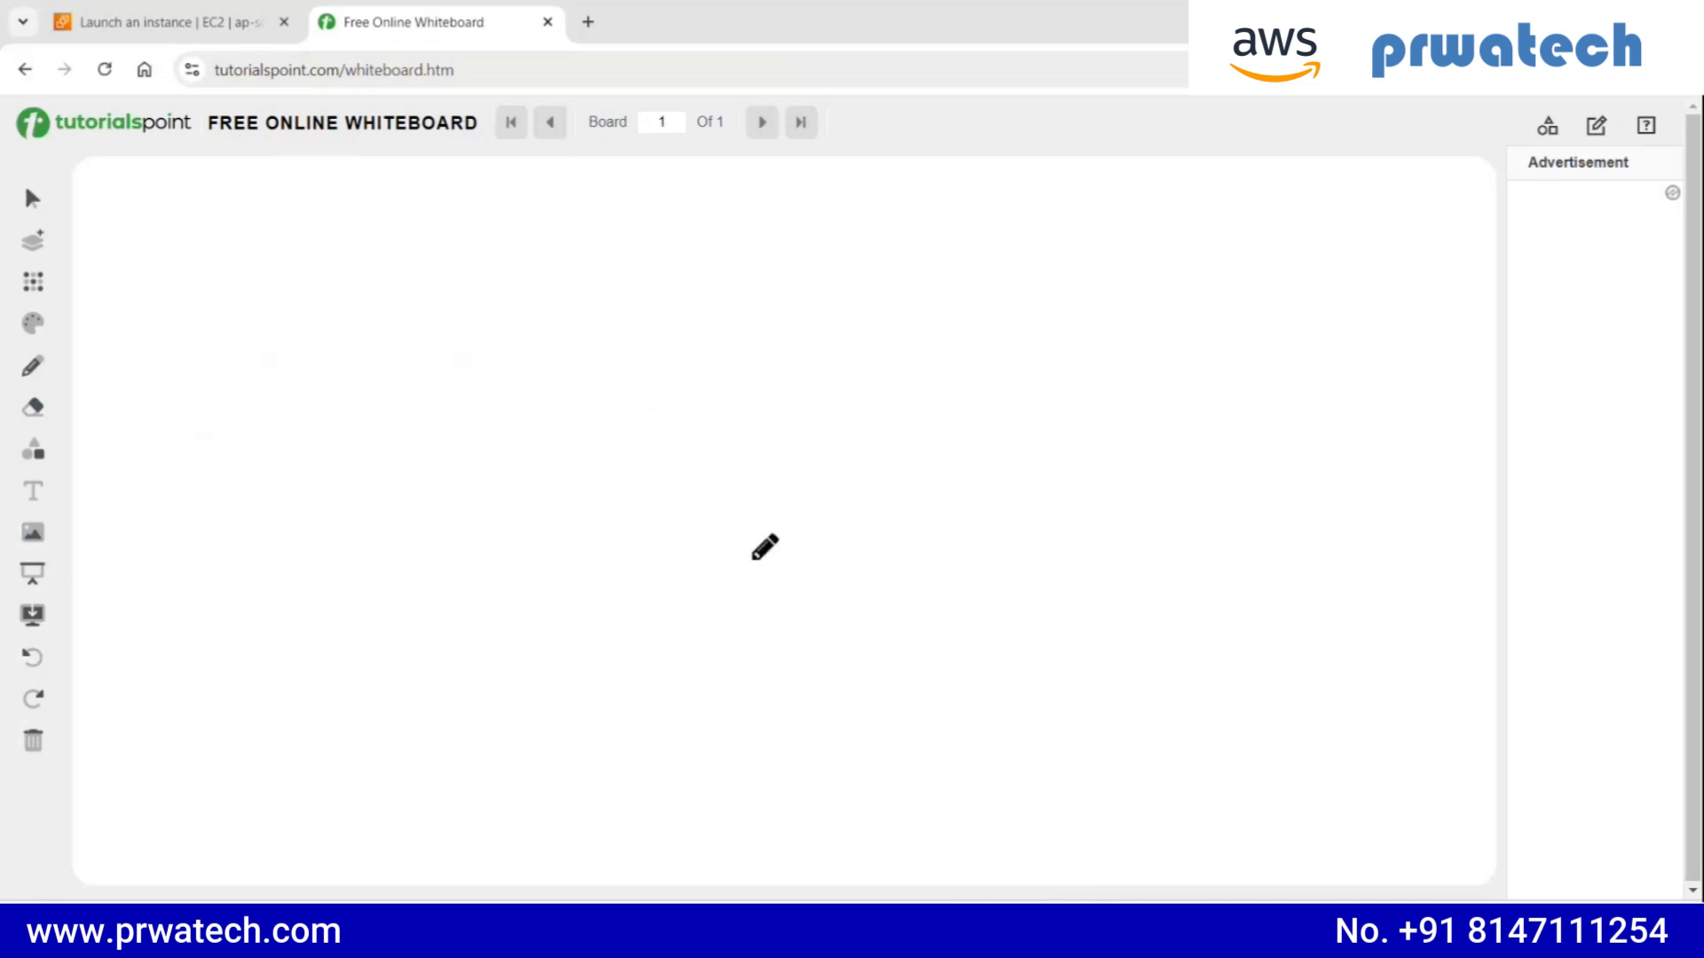
left_click(168, 22)
- Allow HTTPS and HTTP traffic from the internet in the new security group's firewall rules
scroll(222, 527, "down", 1)
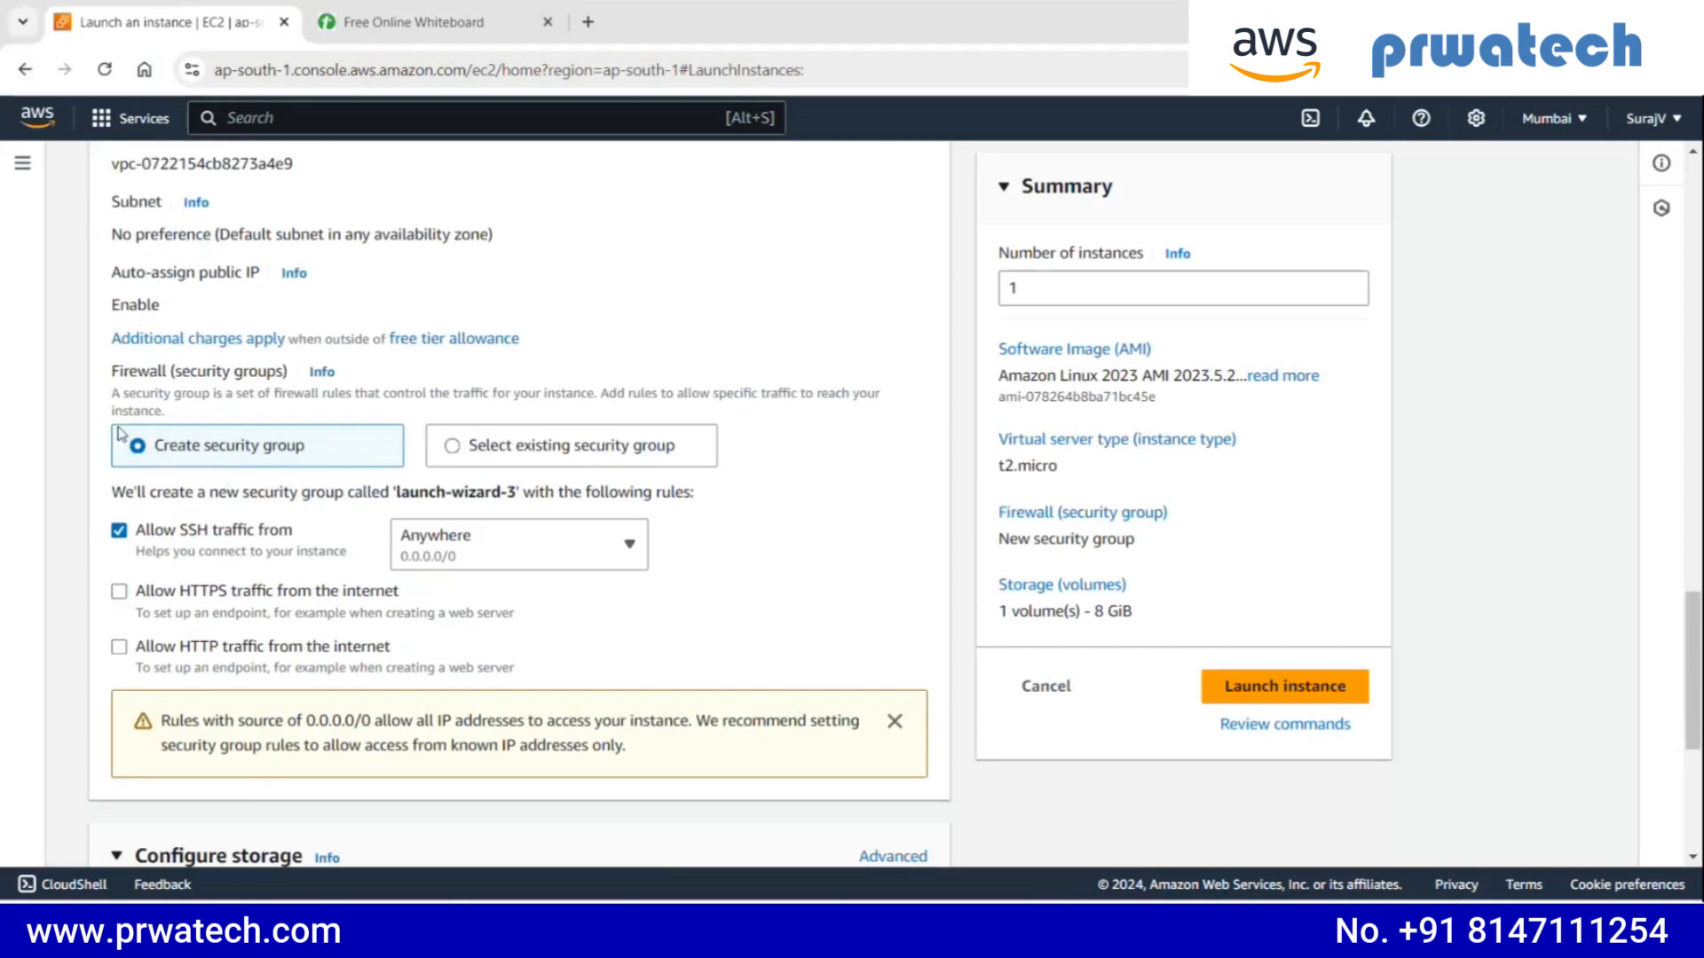
scroll(186, 446, "up", 1)
scroll(241, 469, "down", 1)
left_click(119, 592)
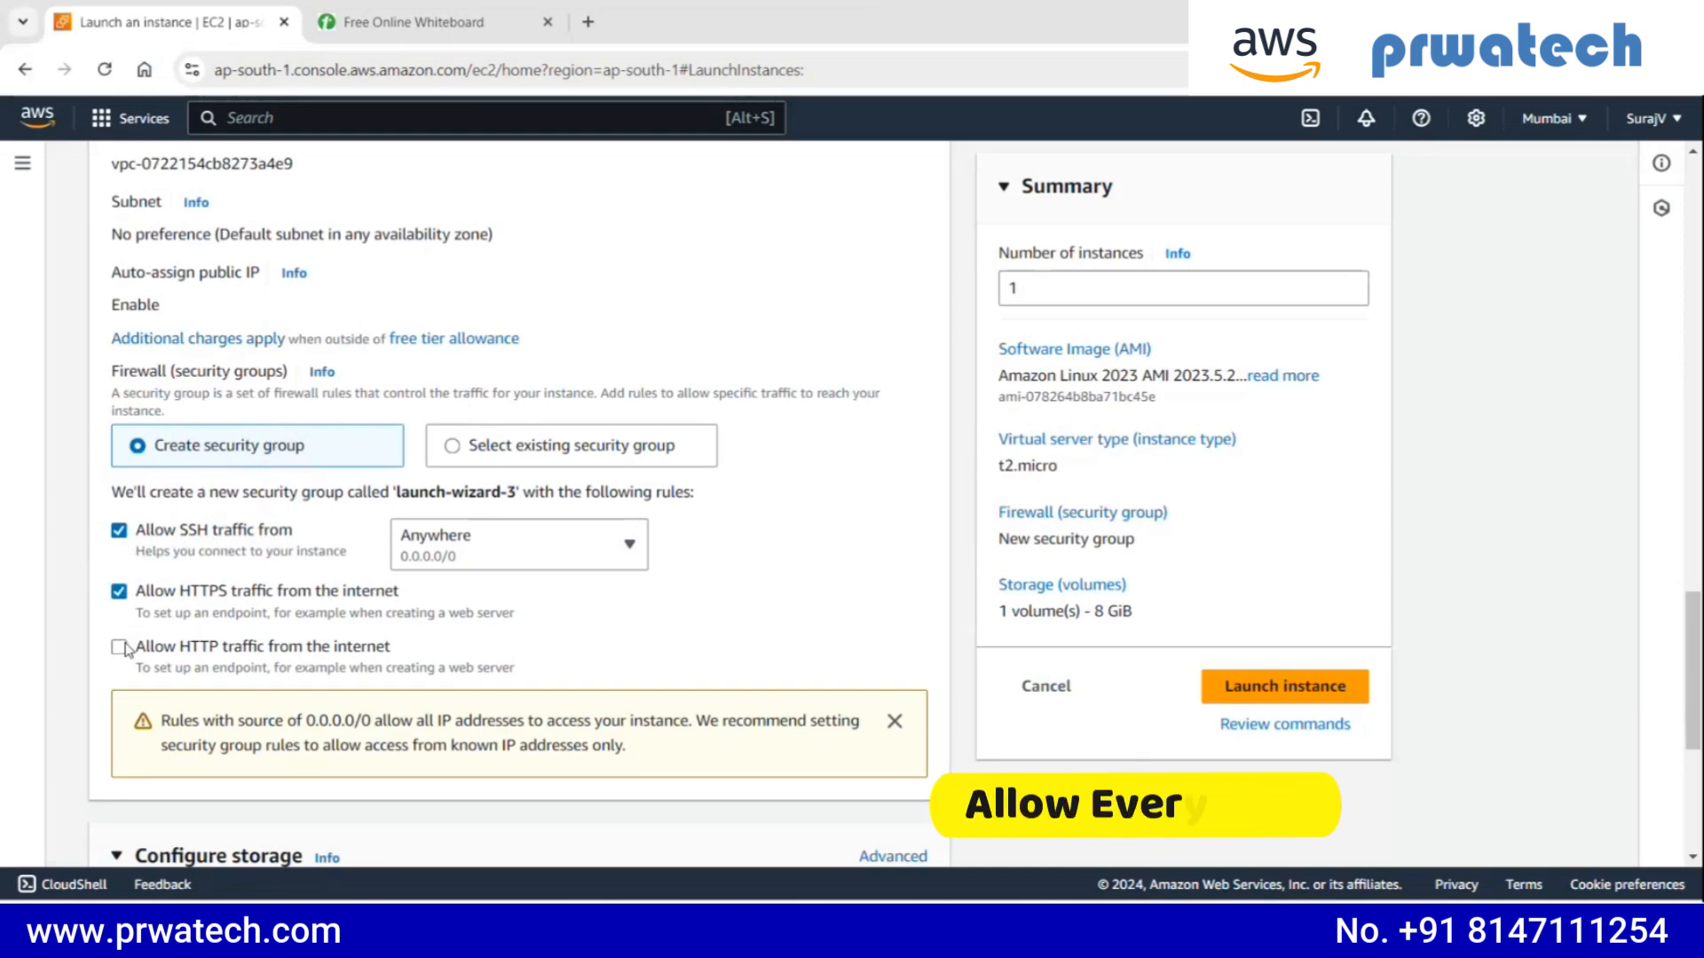
left_click(119, 648)
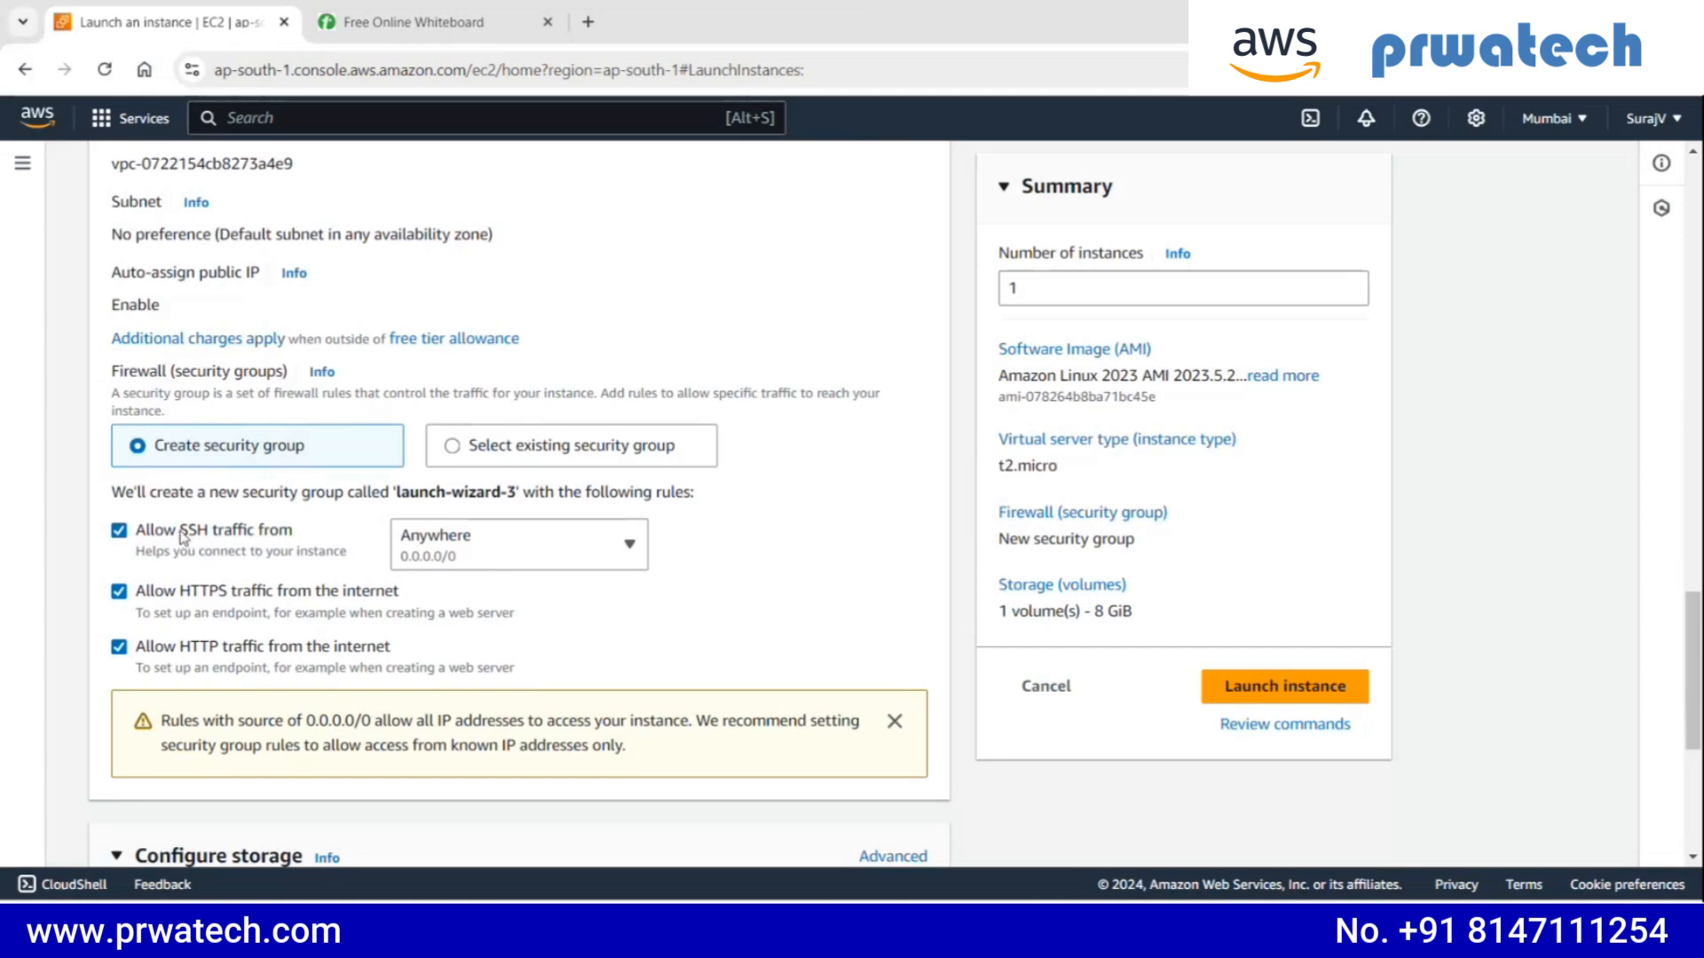
left_click_drag(180, 530, 211, 532)
scroll(193, 575, "down", 2)
left_click_drag(180, 364, 216, 364)
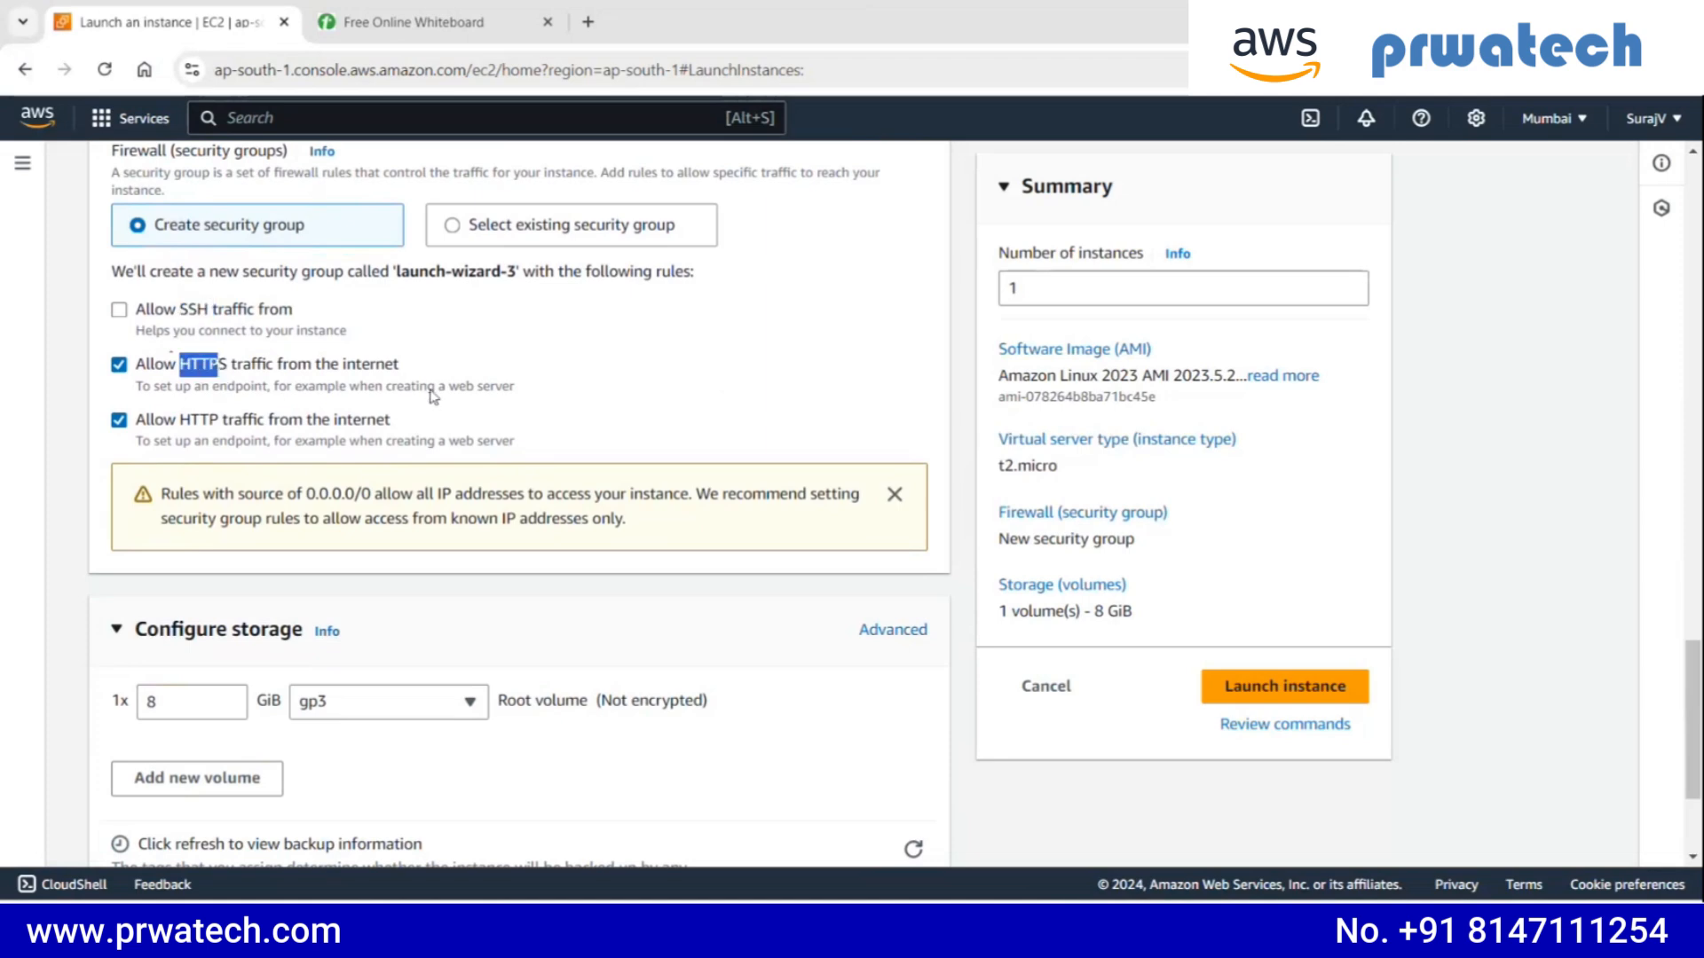
left_click(119, 366)
left_click(119, 310)
left_click(199, 370)
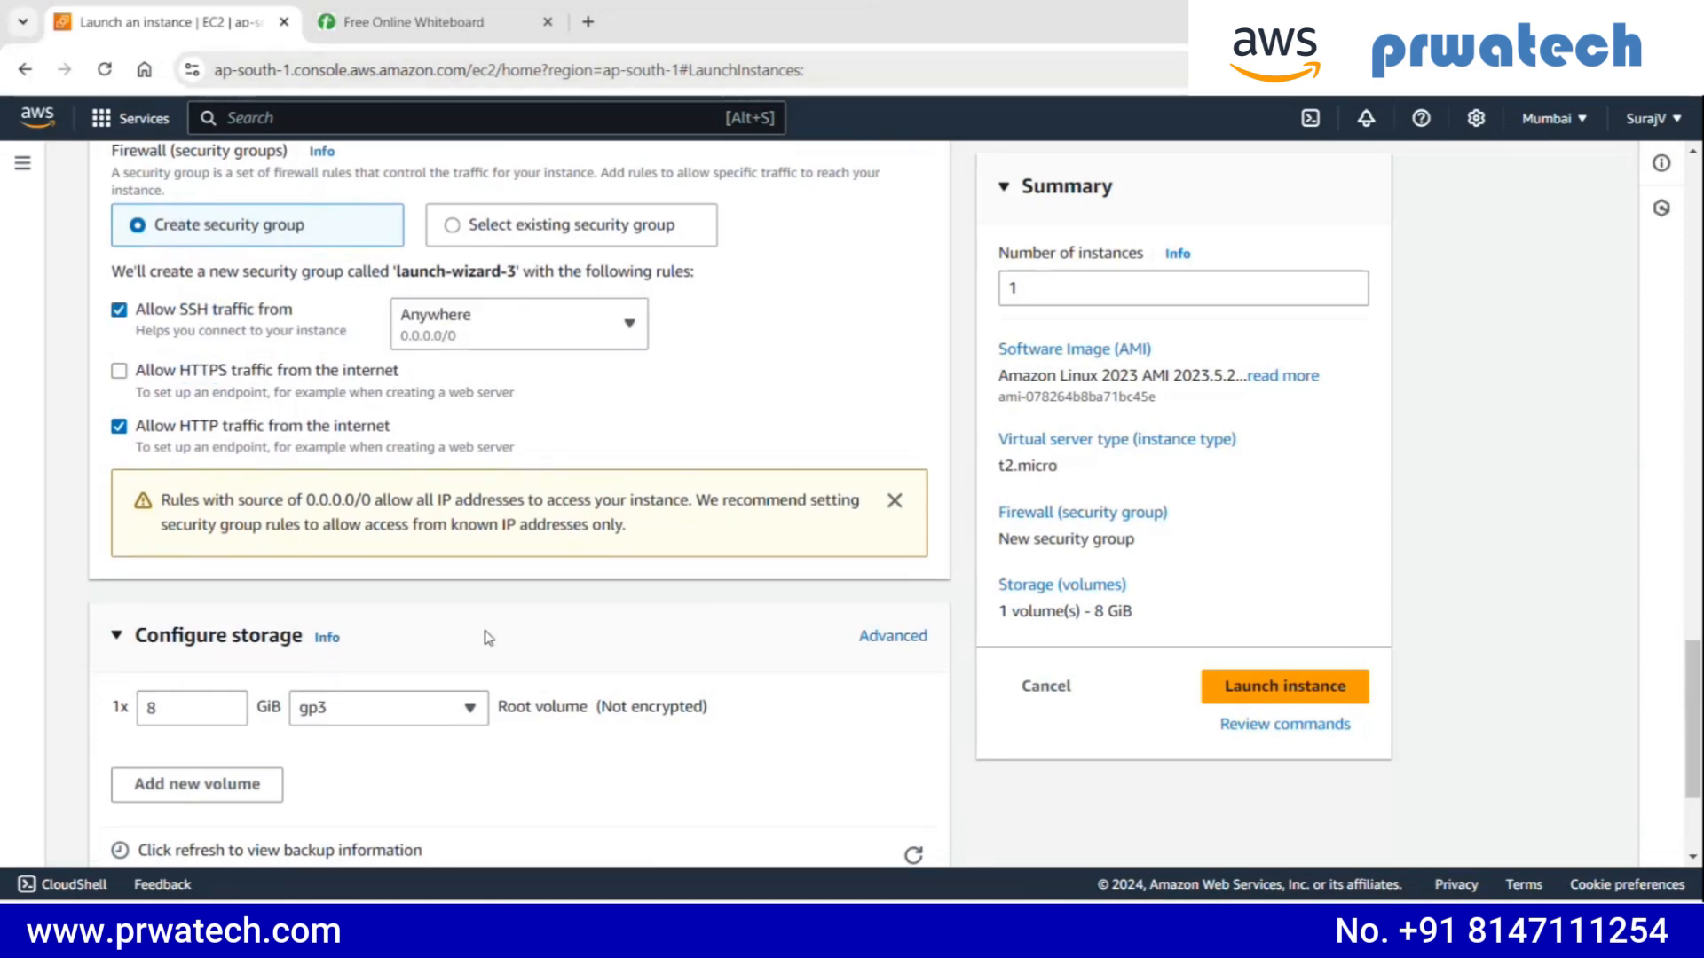
left_click(124, 375)
- Try adding a second volume alongside the root volume in the storage configuration, and remove it again
scroll(723, 439, "up", 5)
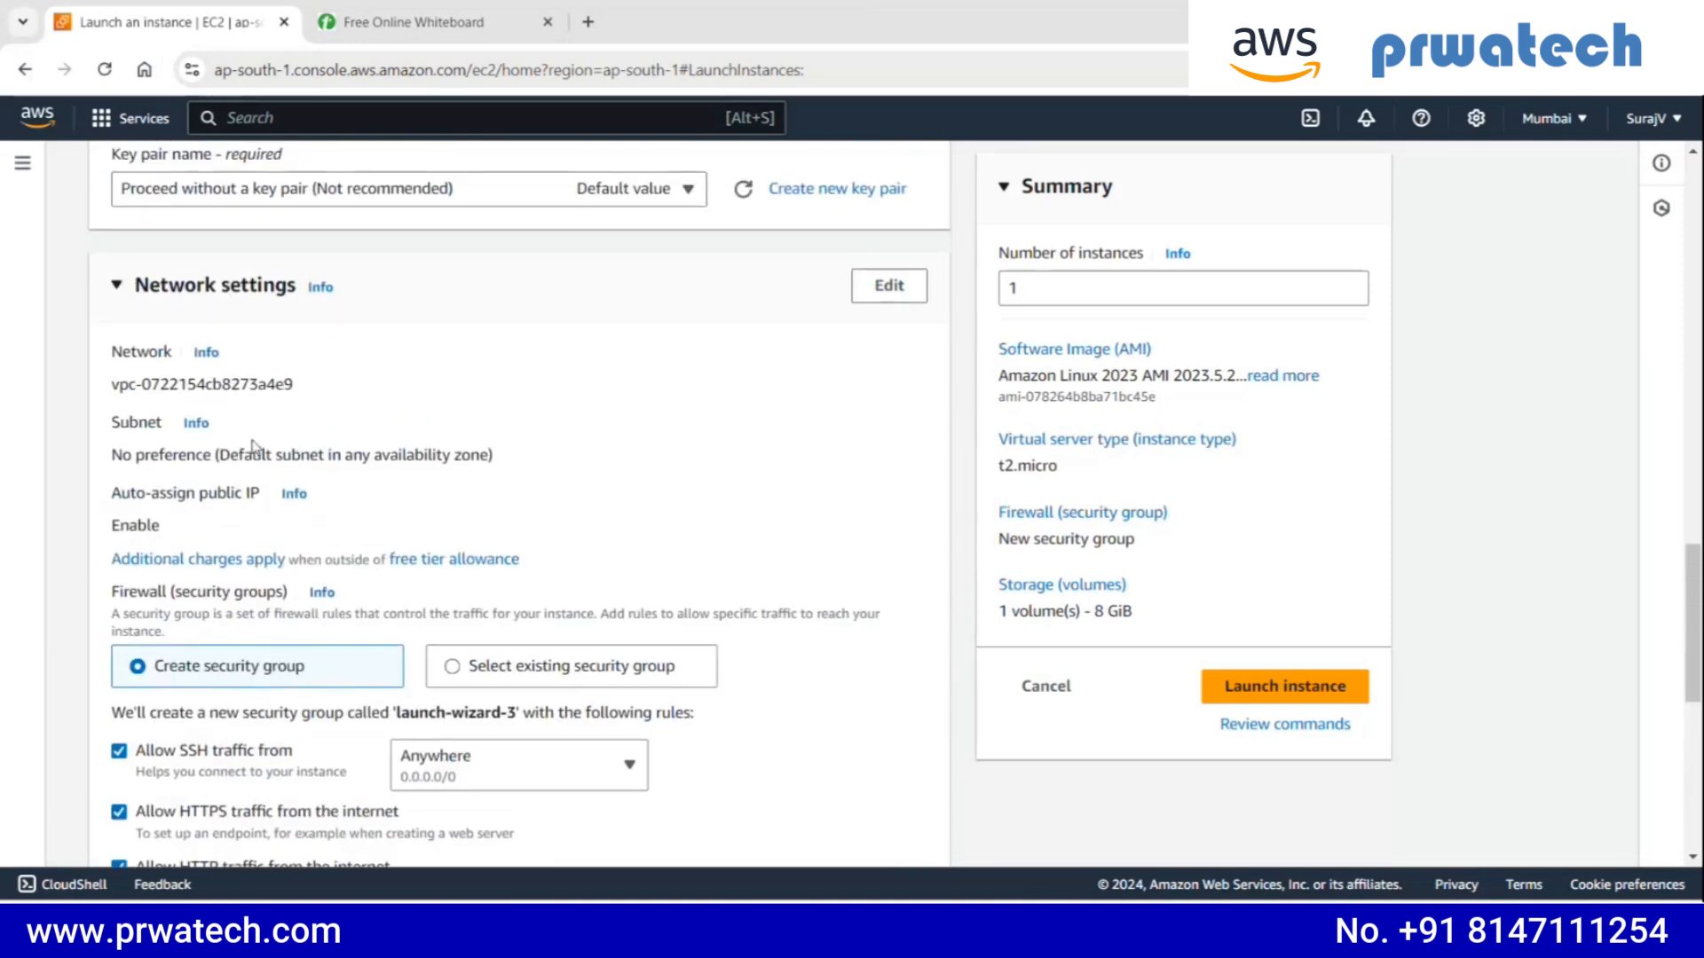
scroll(258, 446, "down", 7)
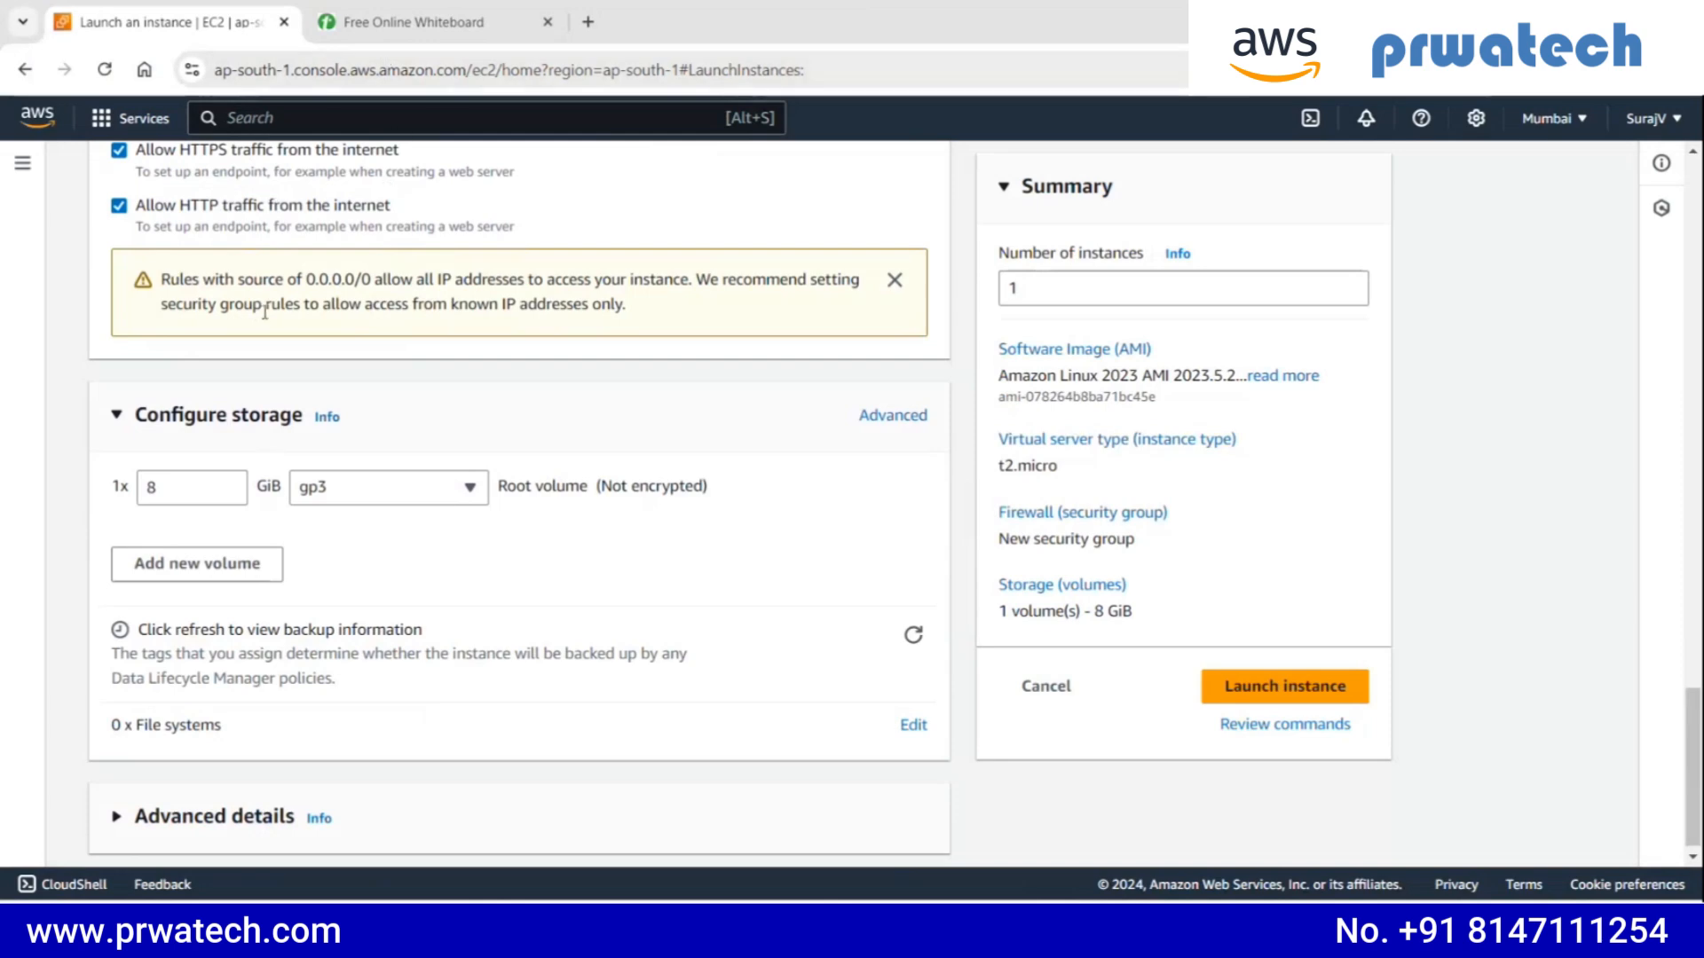
scroll(284, 446, "down", 1)
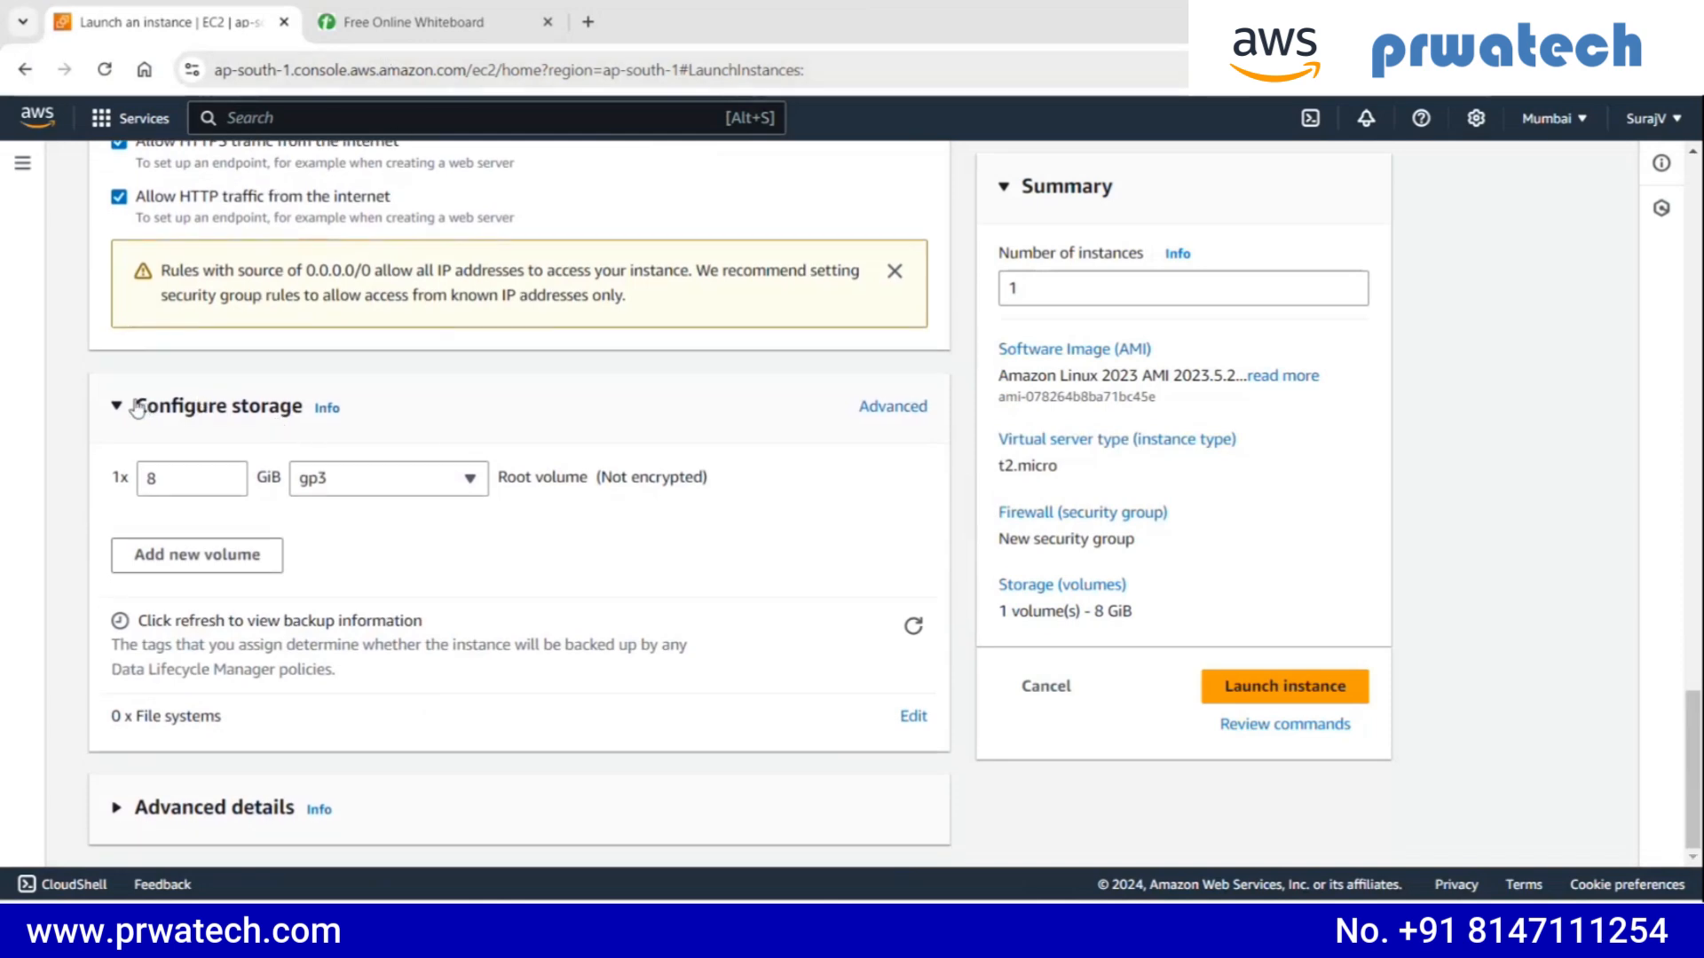
left_click(171, 477)
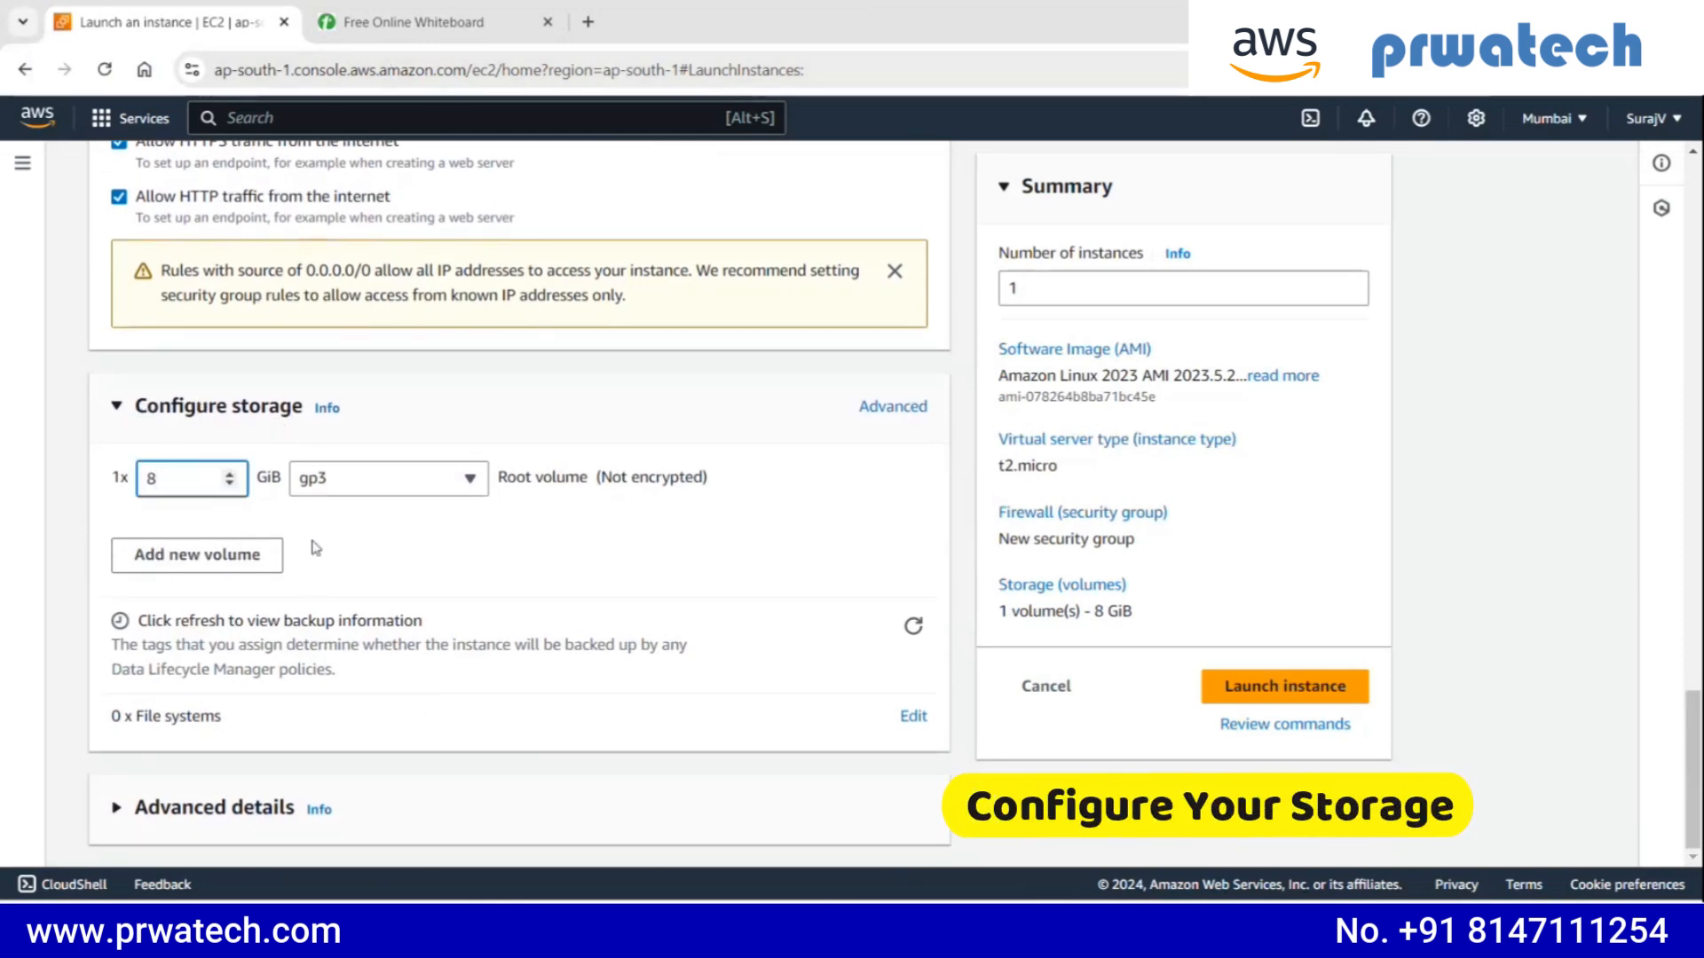
left_click(268, 571)
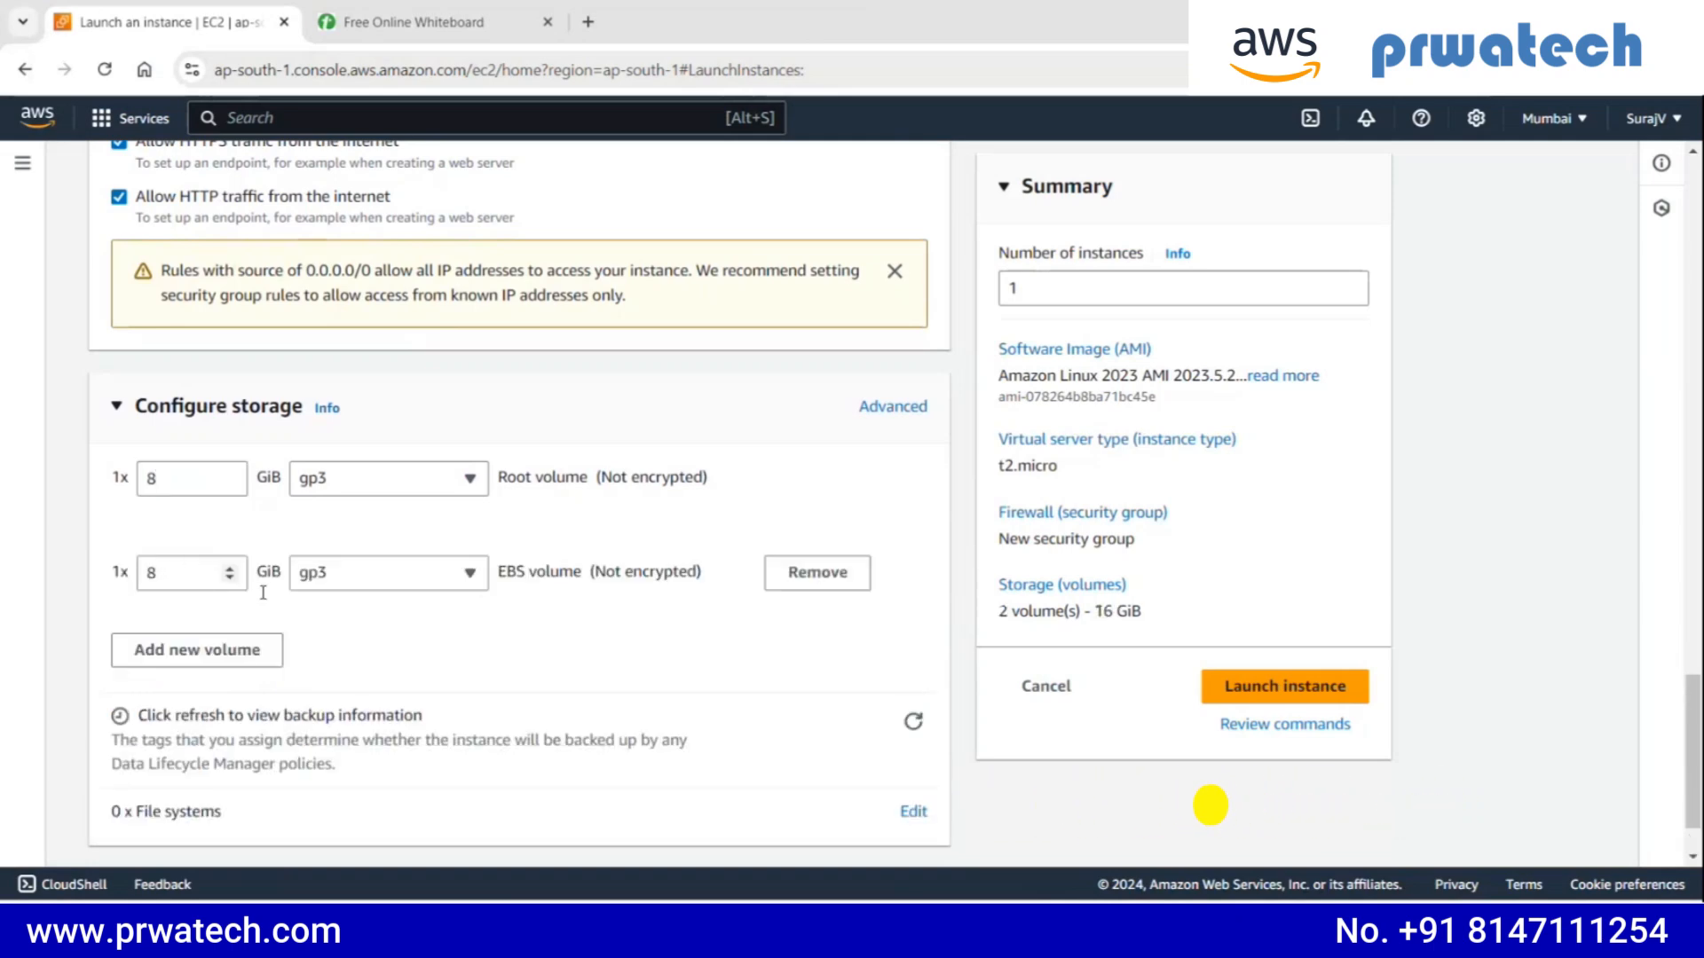
left_click(795, 576)
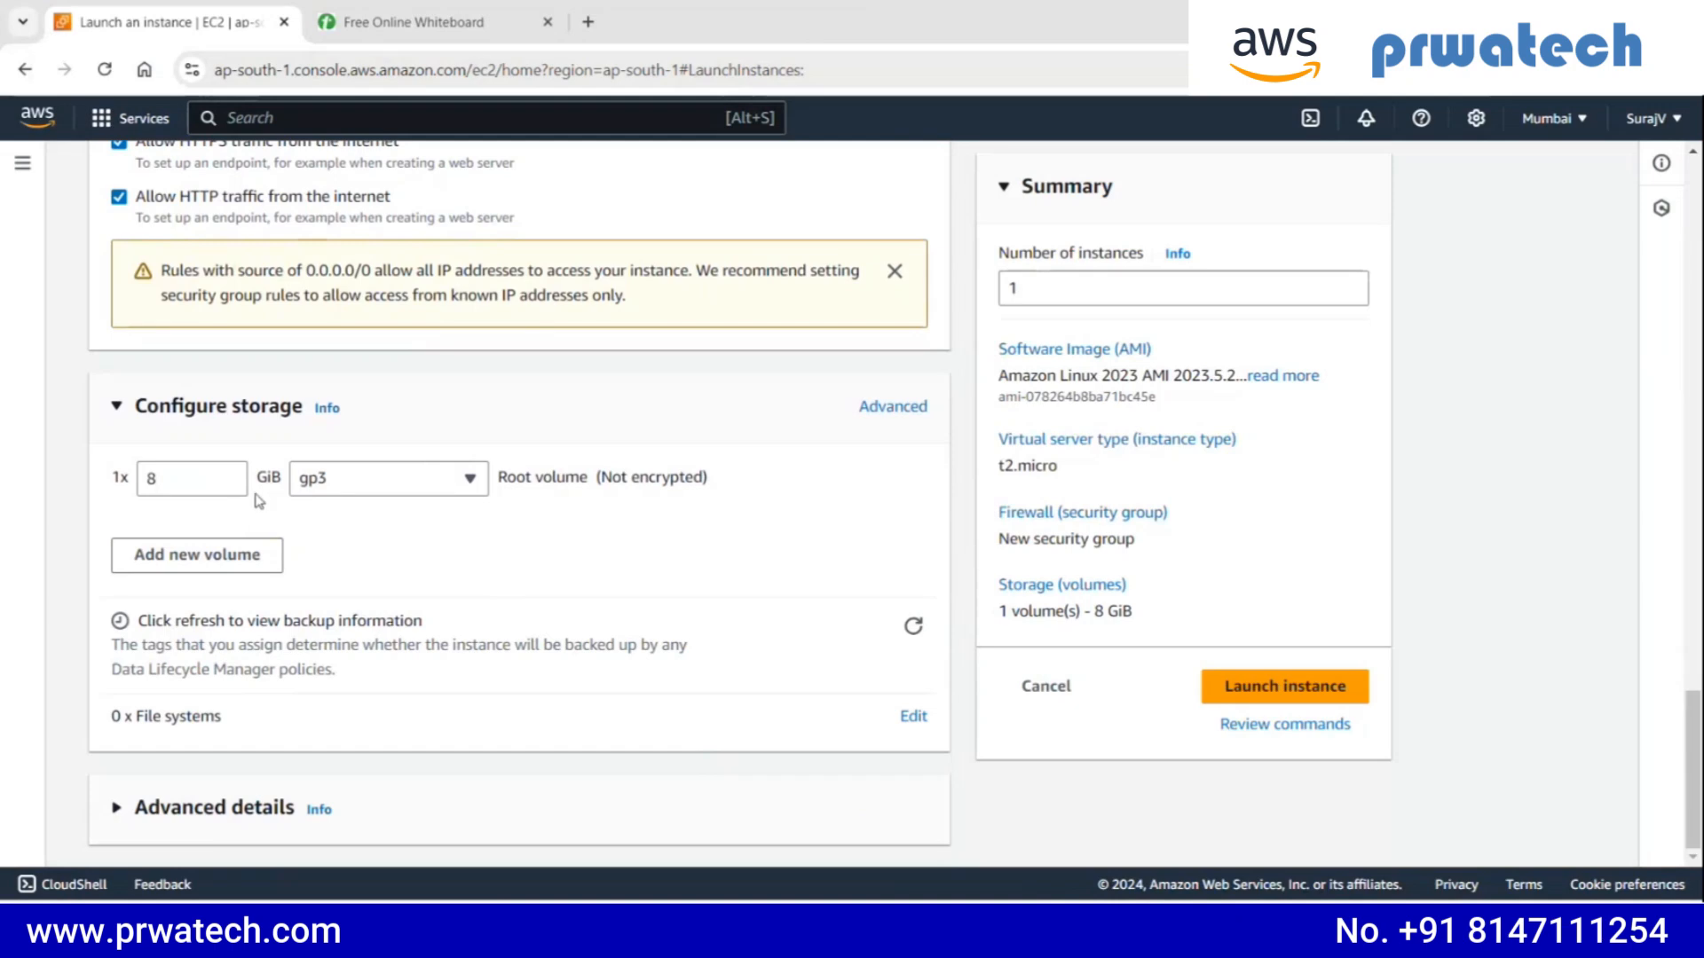
- In the advanced details, paste a bash user data script that installs, starts and enables httpd and writes a hello page to /var/www/html/index.html
left_click(182, 810)
scroll(186, 594, "down", 5)
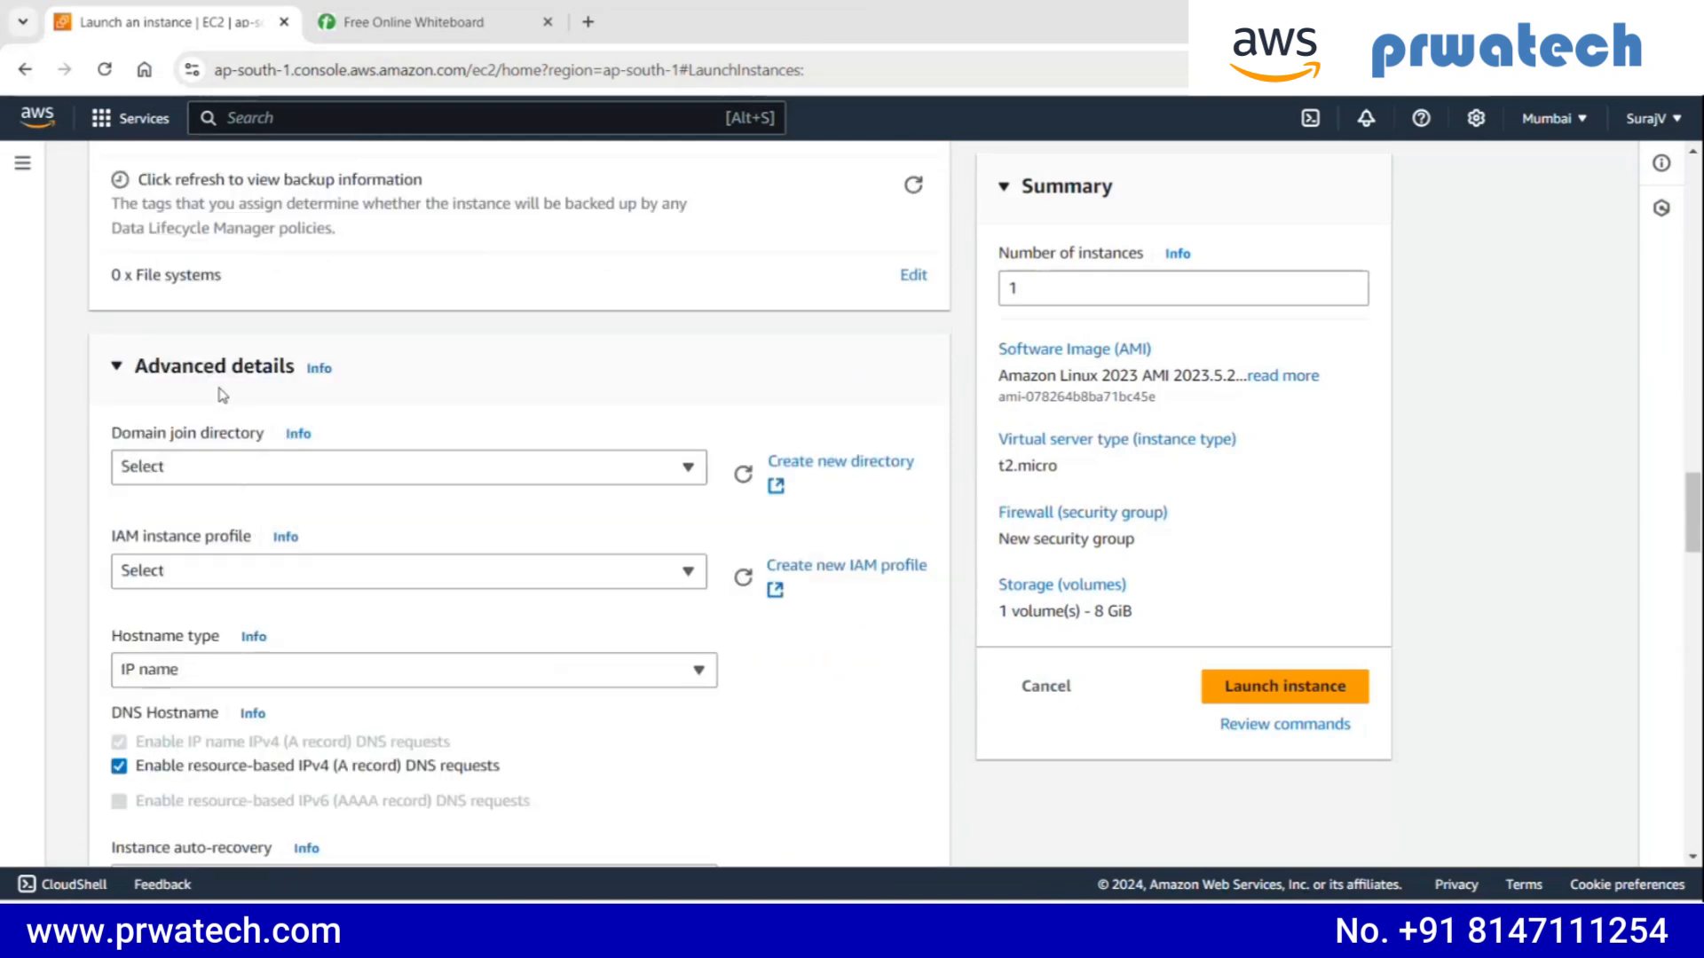
scroll(304, 401, "down", 7)
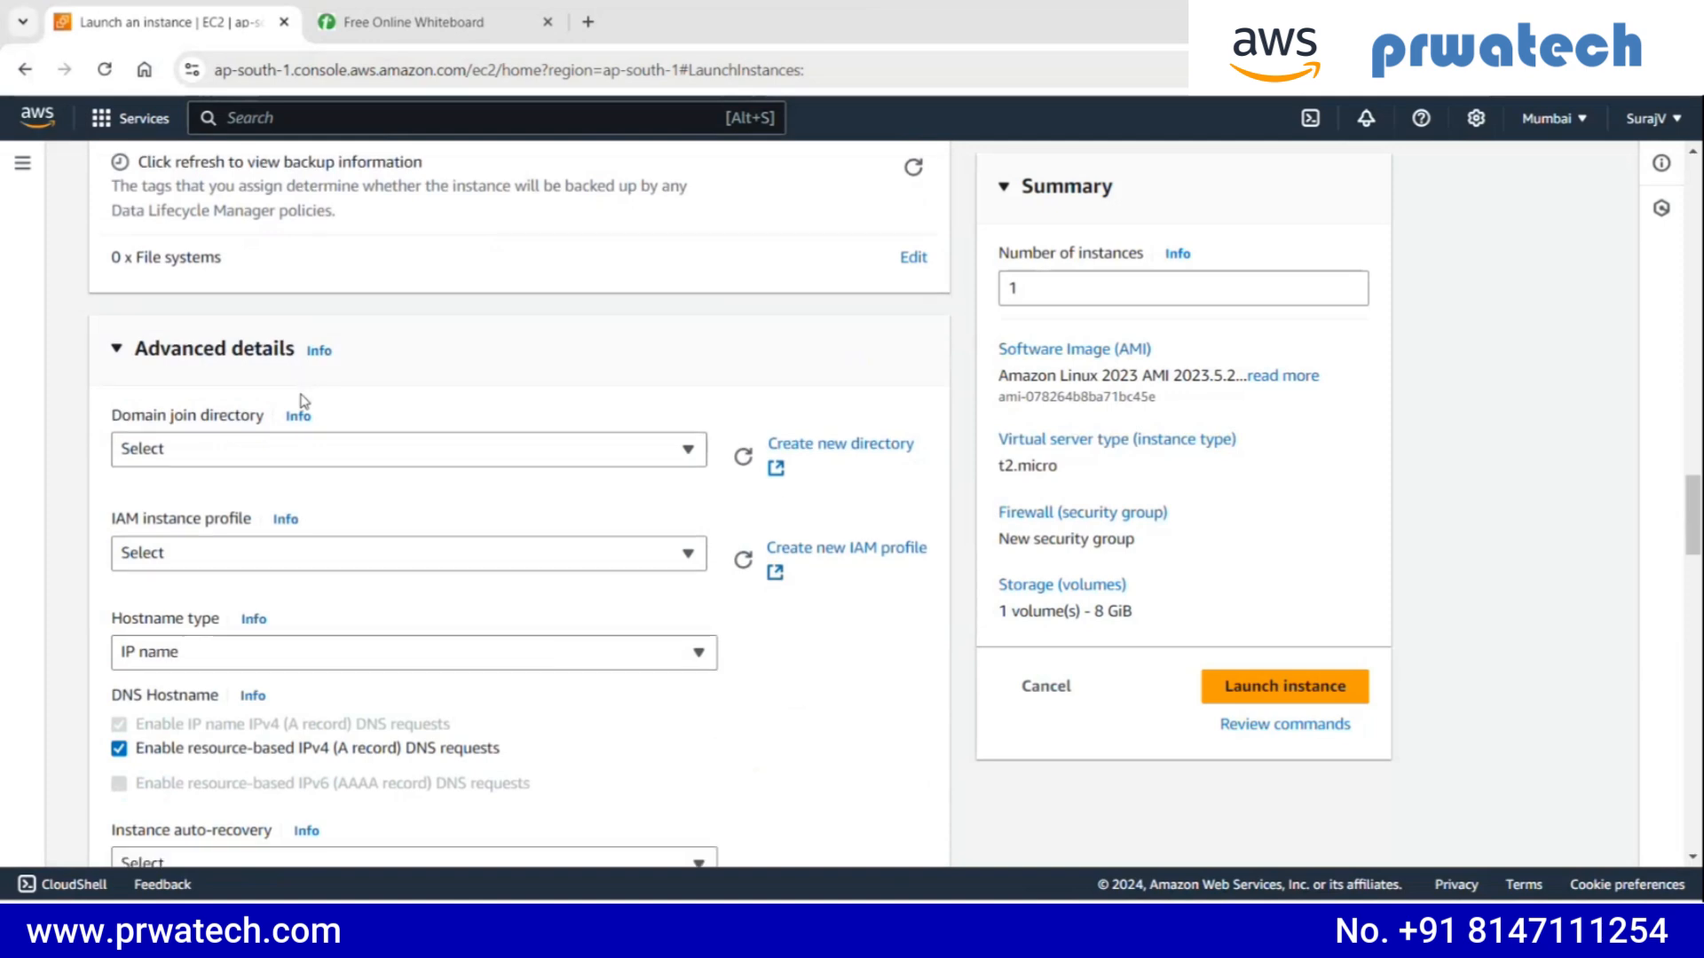
scroll(286, 401, "down", 20)
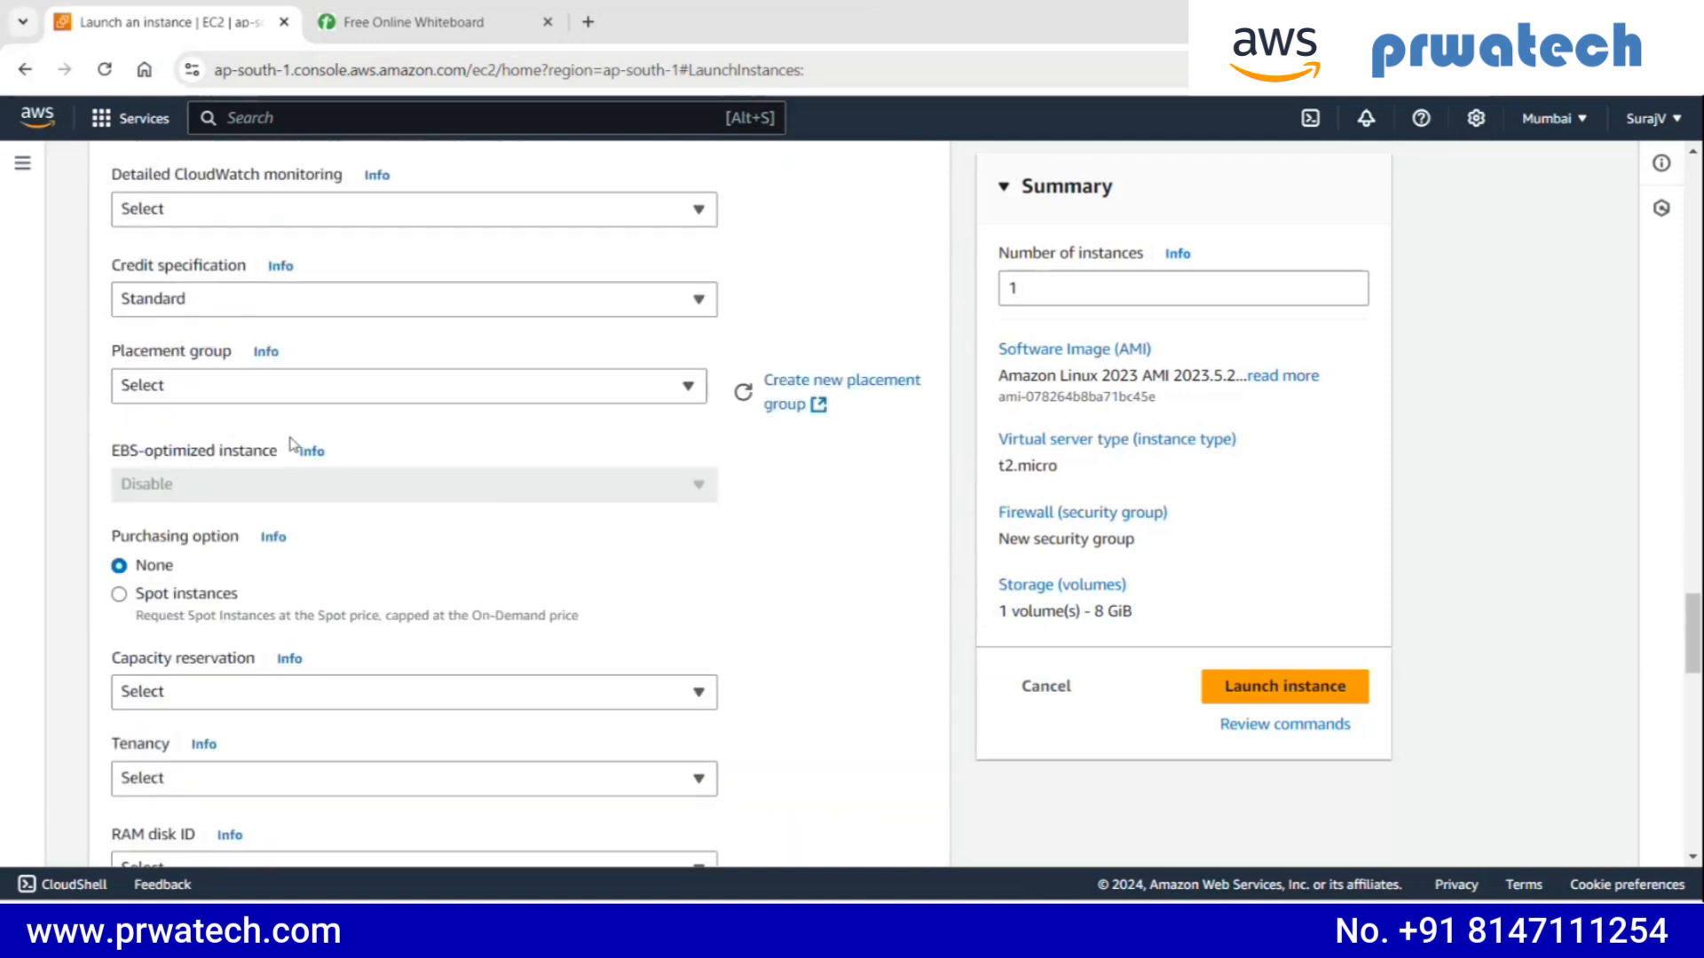
left_click(297, 495)
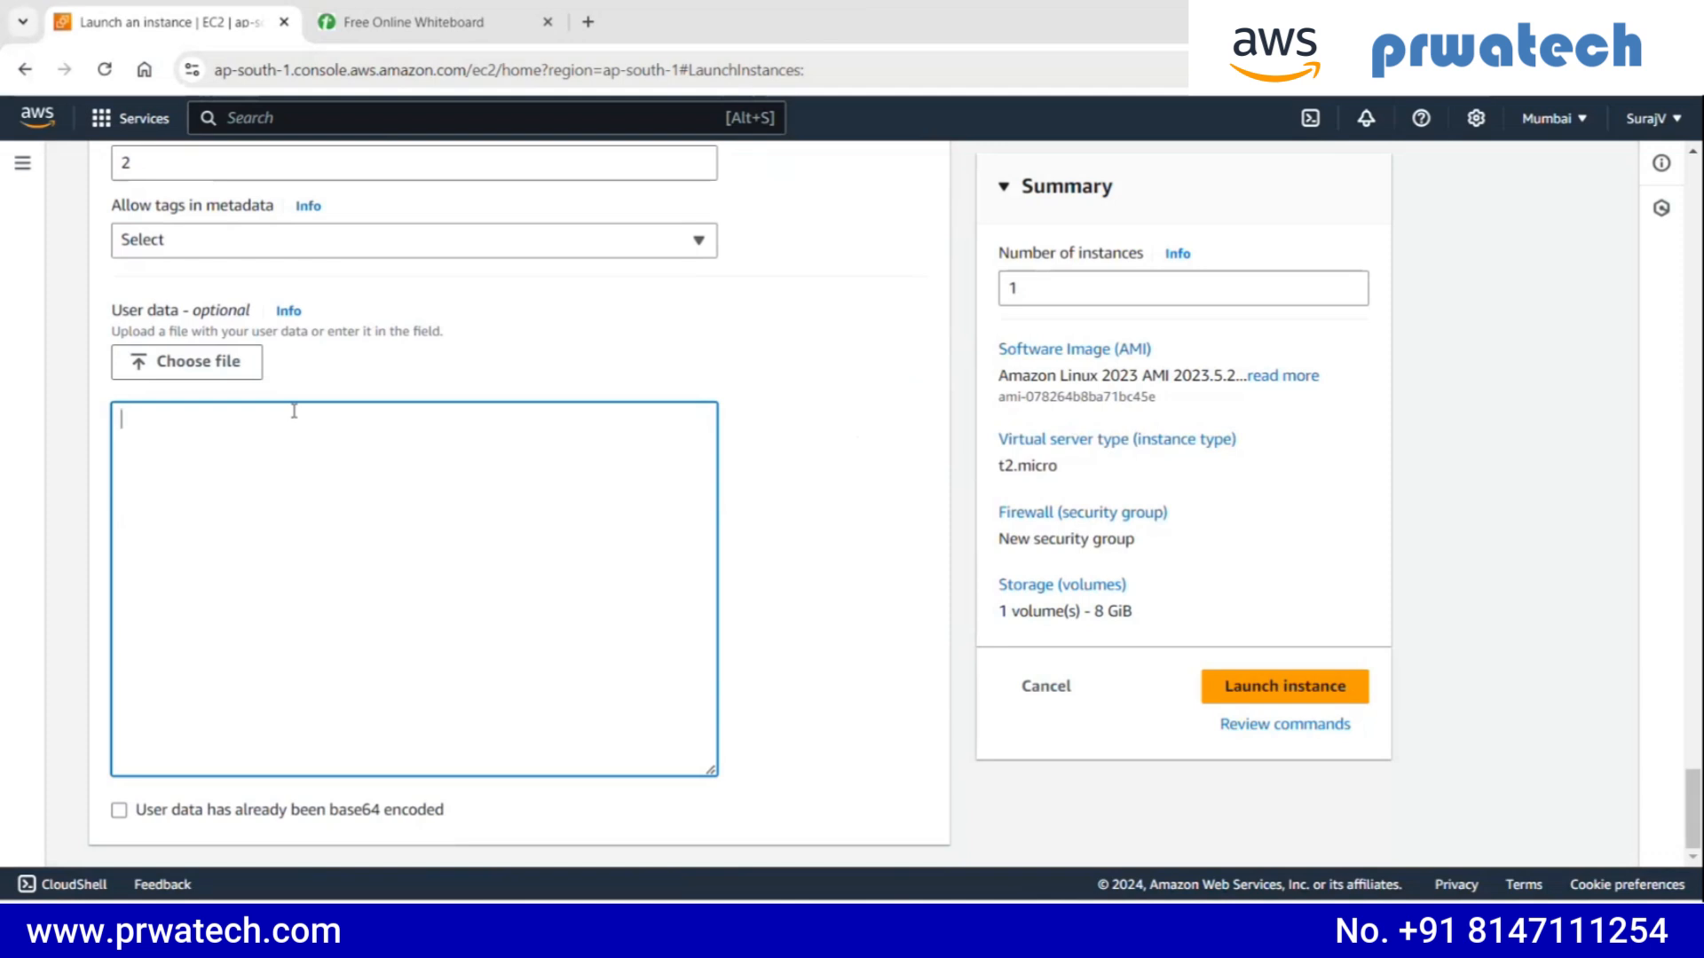
type("#!/bin/bash # Use this for your user data (script from top to bottom) #install httpd (Linux 2 version) yum update -y yum install -y httpd systemctl start httpd systemctl enable httpd echo \"<h1>hello ec2 from $(hostname -f)</h1>\"> /var/www/html/index.html")
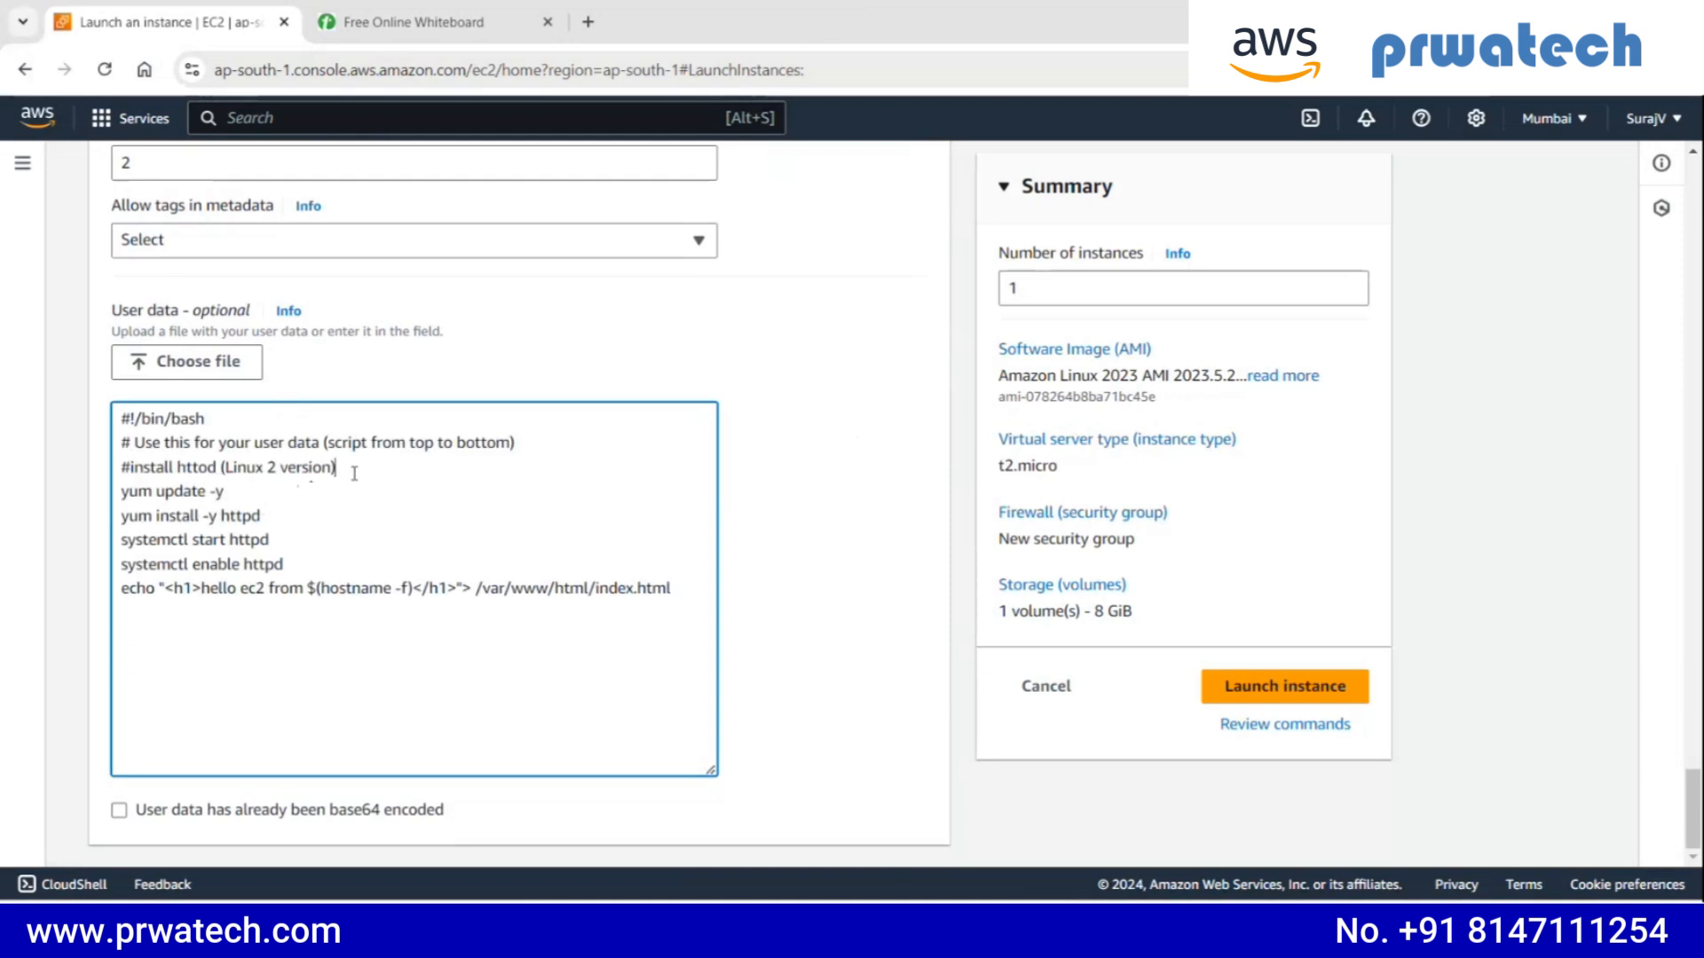
left_click_drag(354, 472, 115, 435)
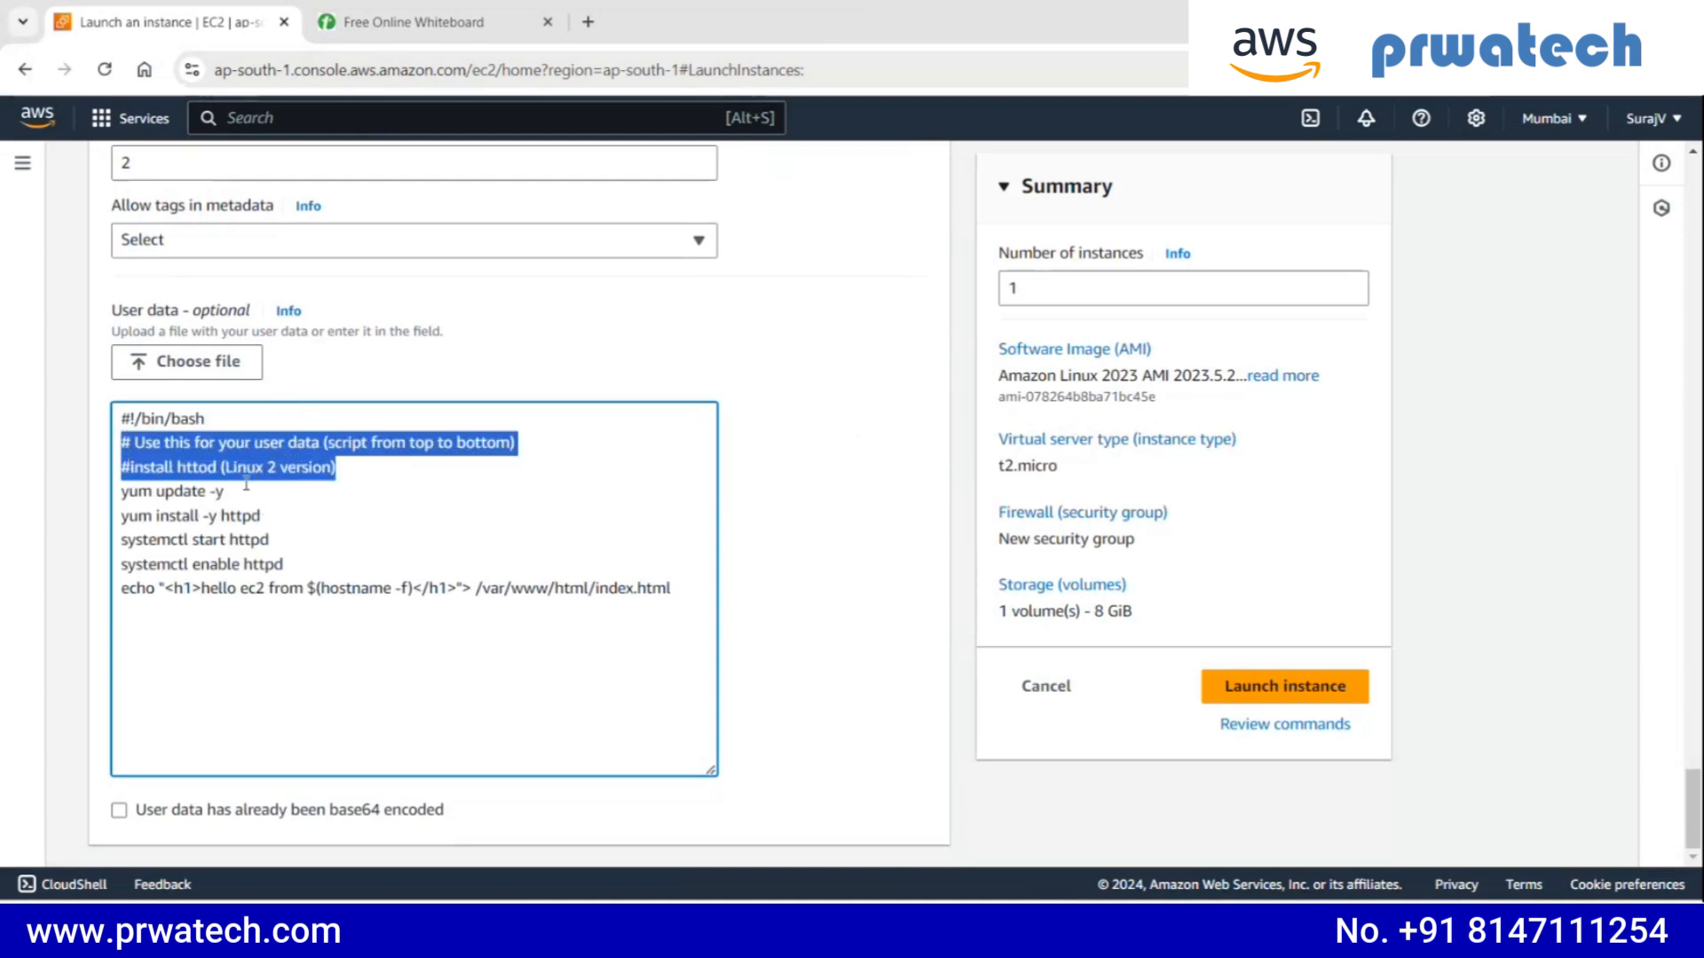
left_click(256, 495)
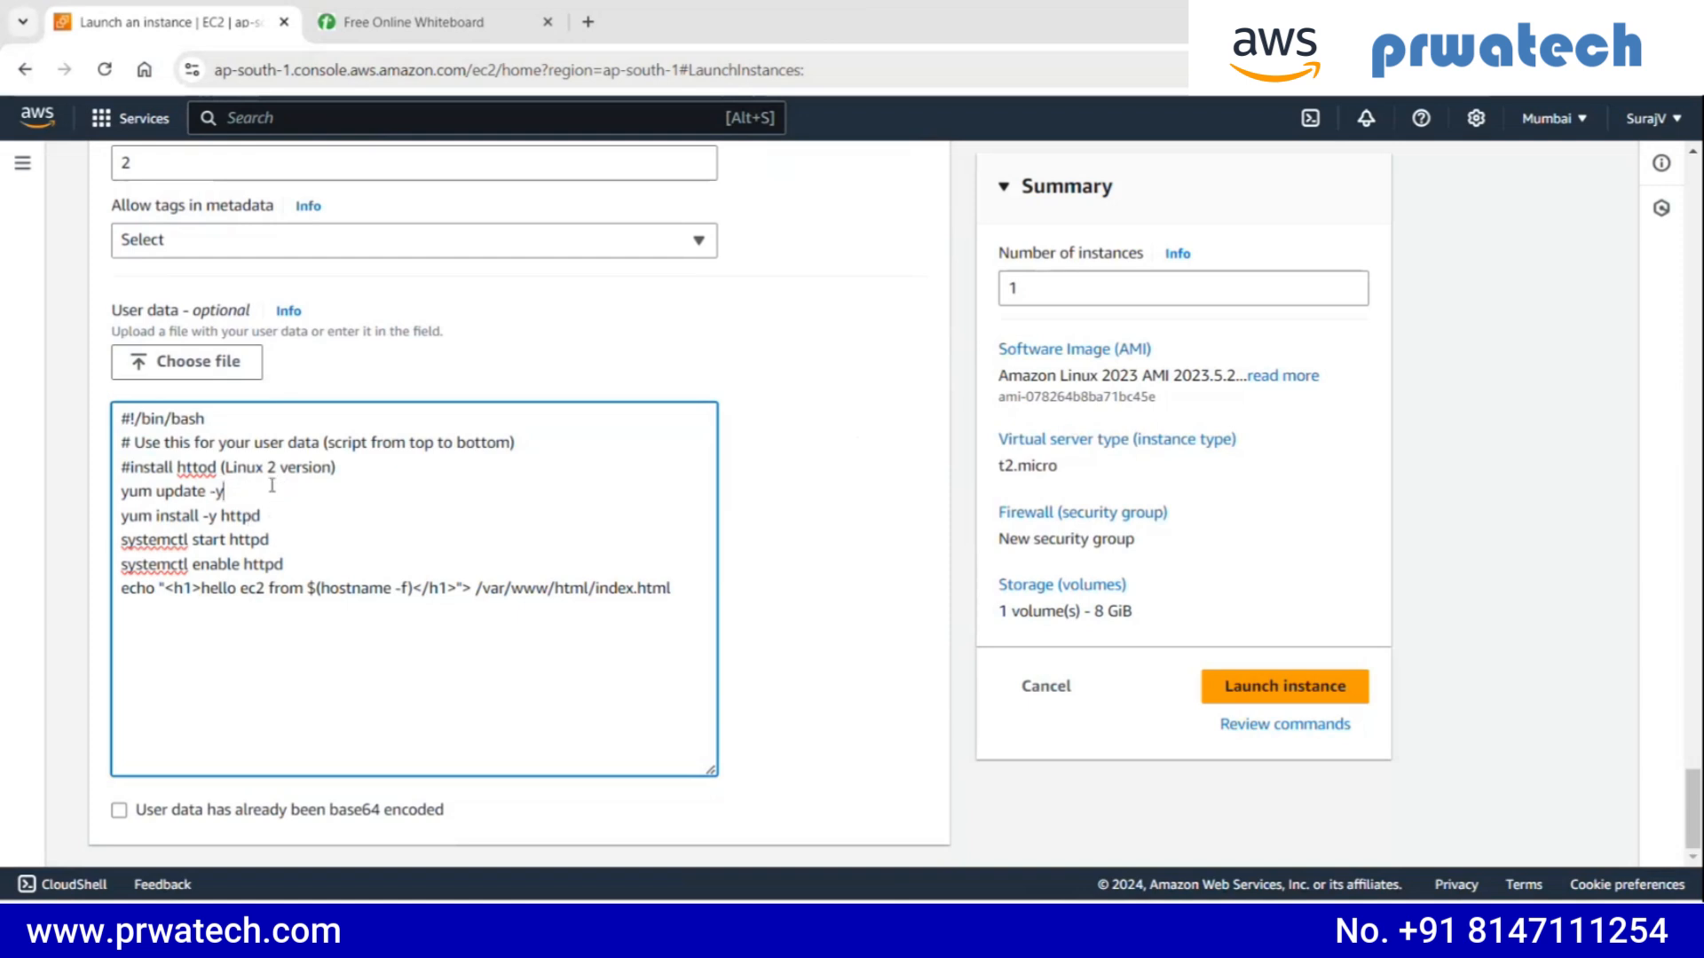
- Insert "this is my web page" before "hello ec2 from" in the echo line's h1 heading of the user data script
left_click_drag(303, 588, 202, 588)
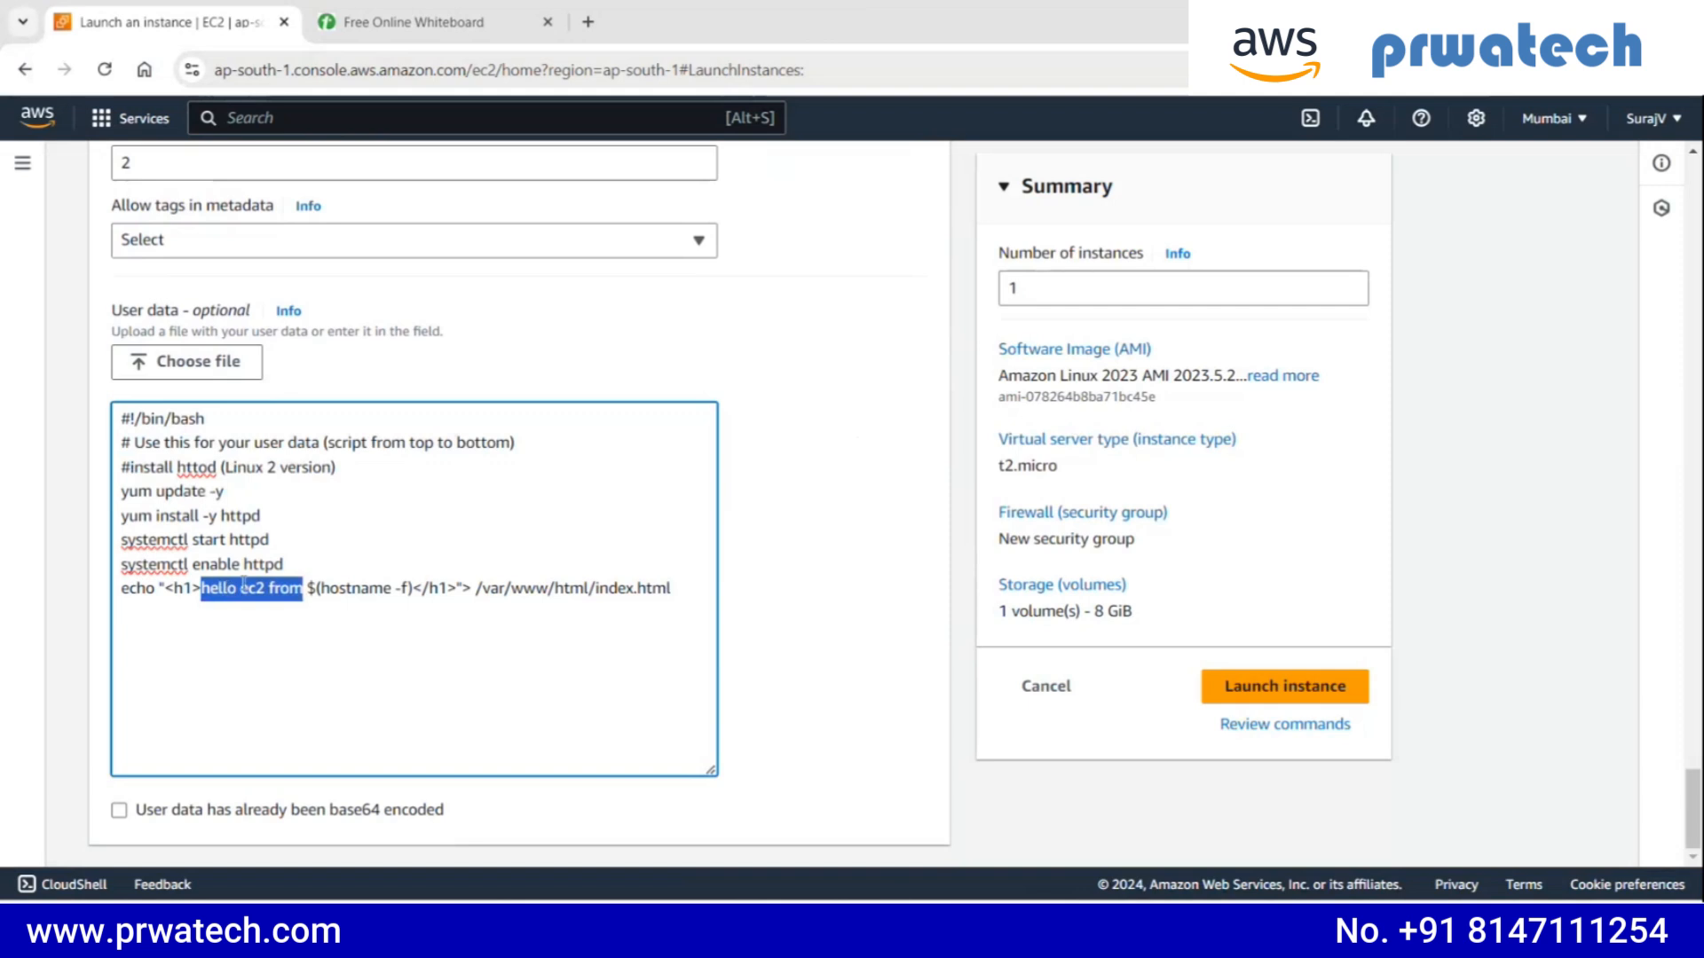
left_click(308, 598)
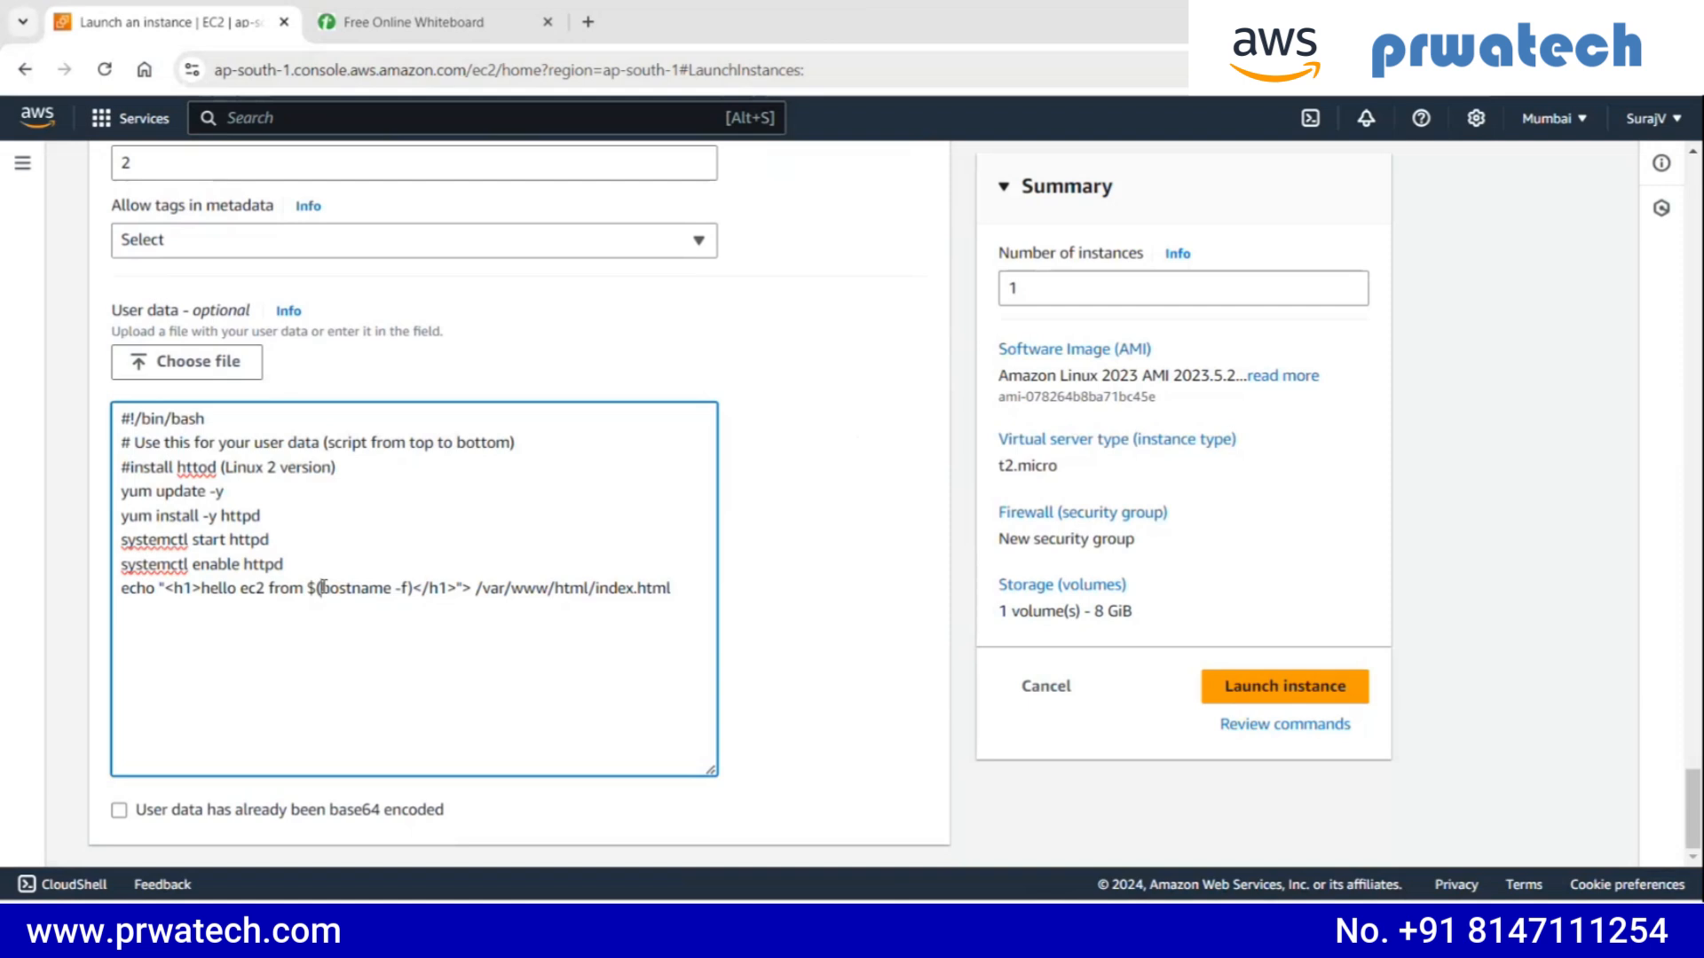
left_click_drag(321, 588, 407, 588)
left_click(358, 619)
left_click(205, 589)
type("this is m")
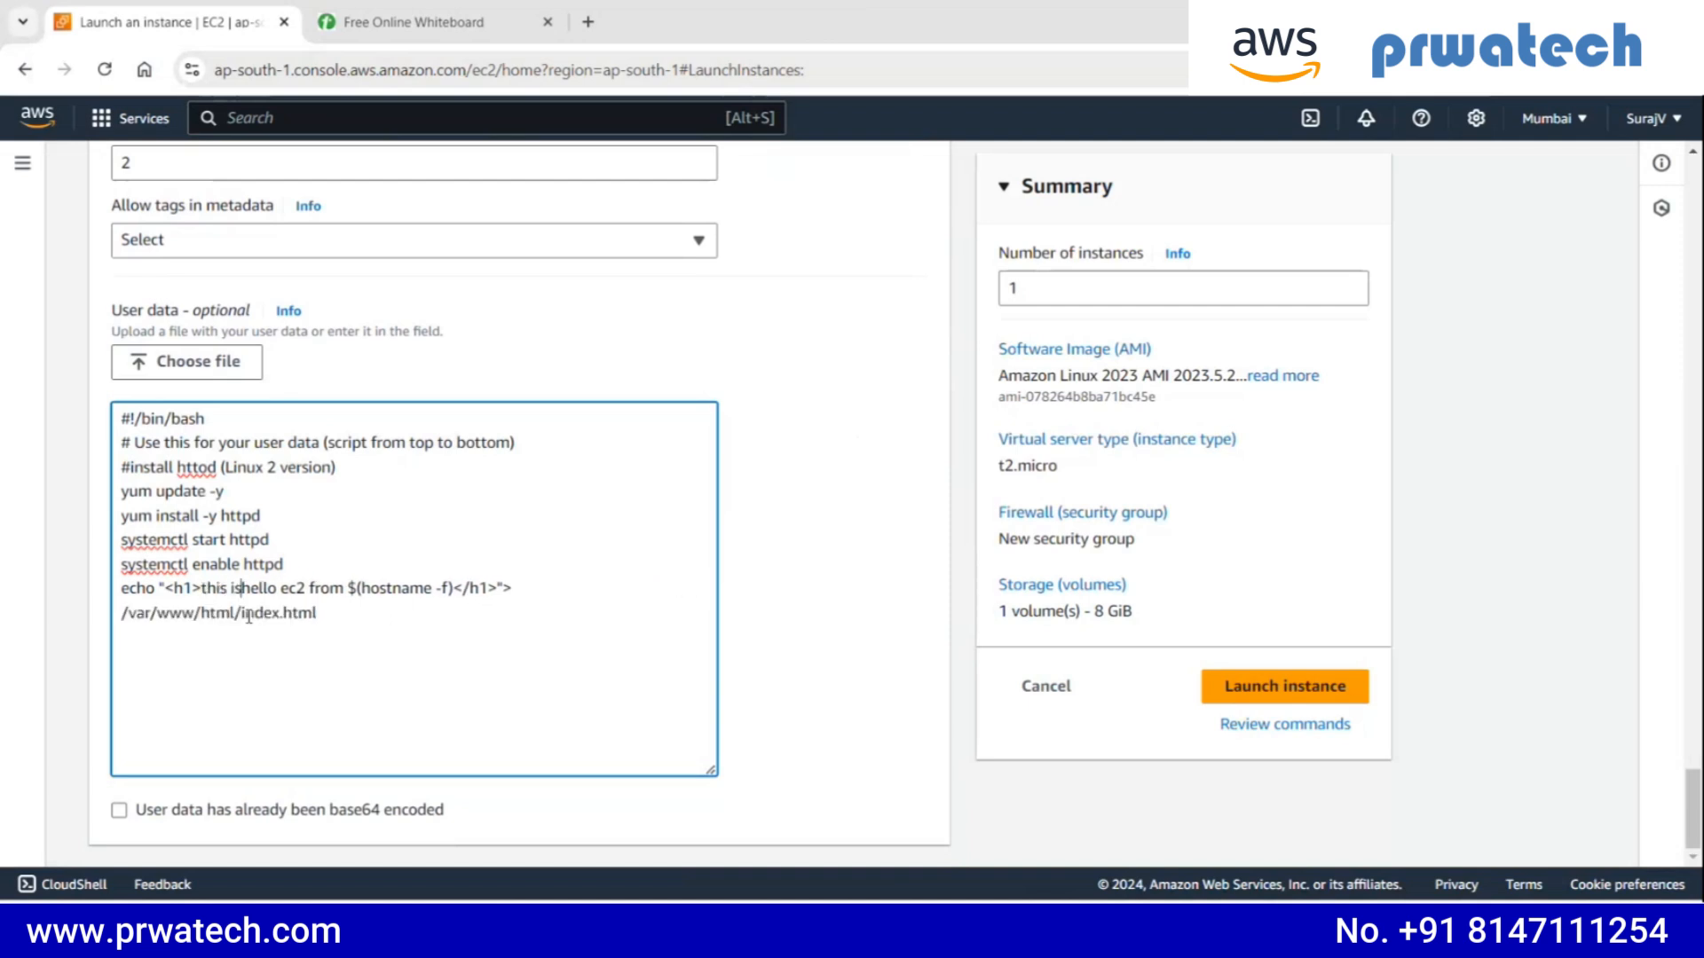
type("y we")
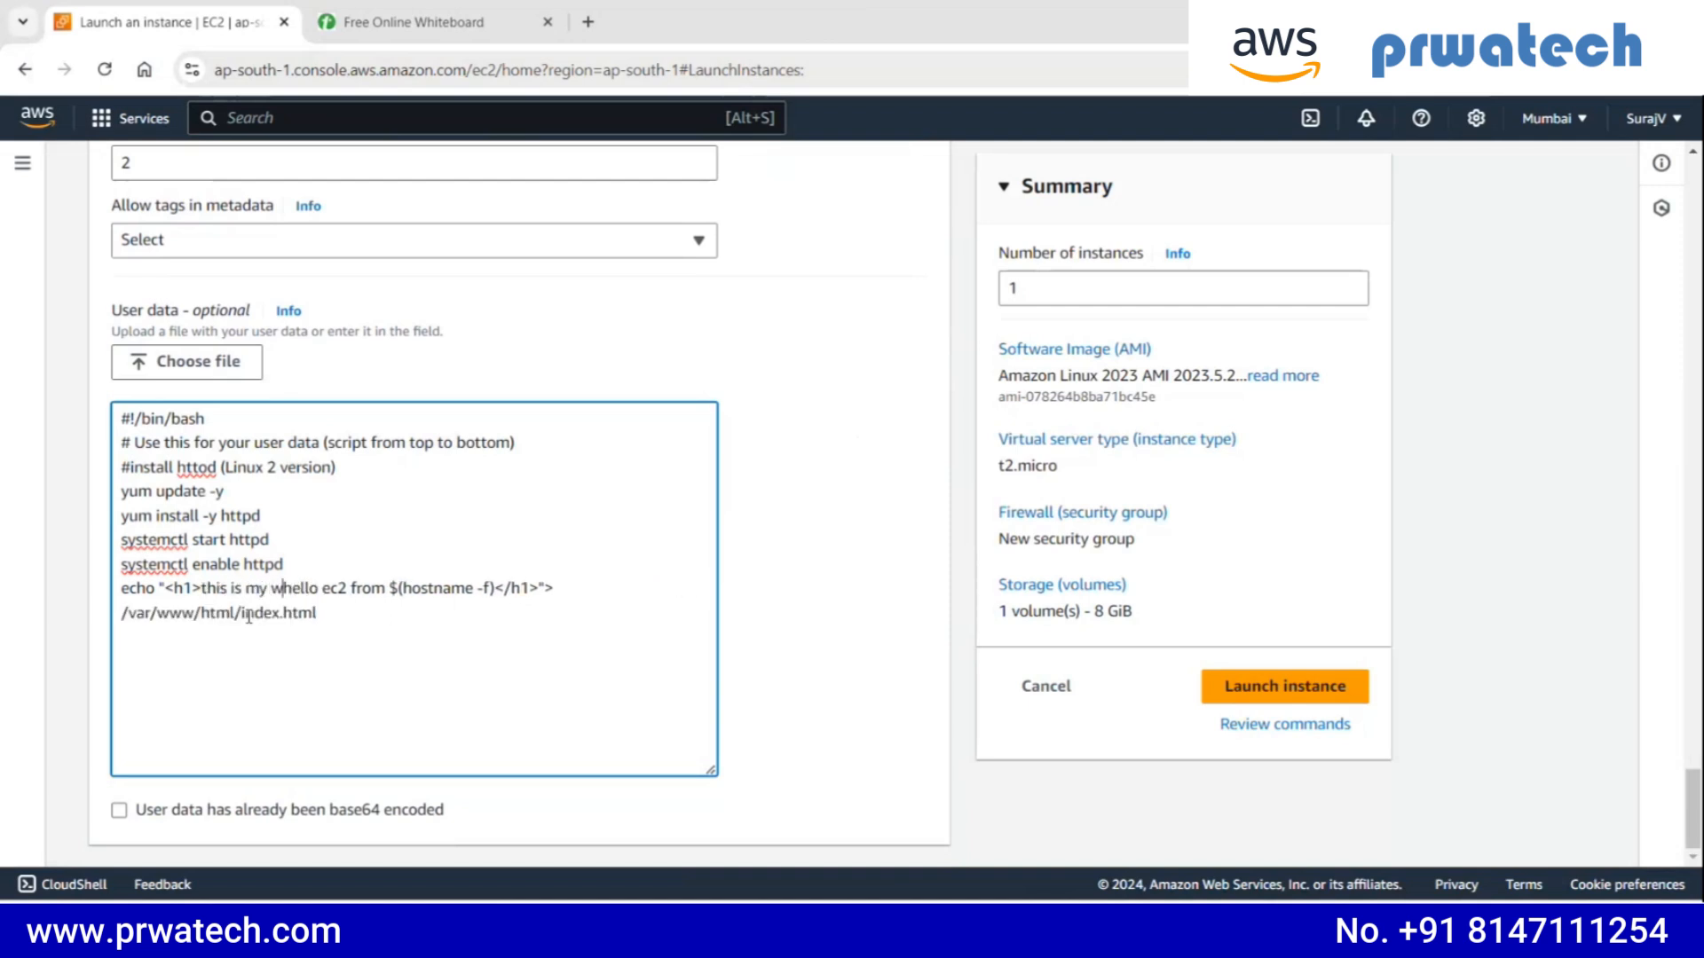
type("b page")
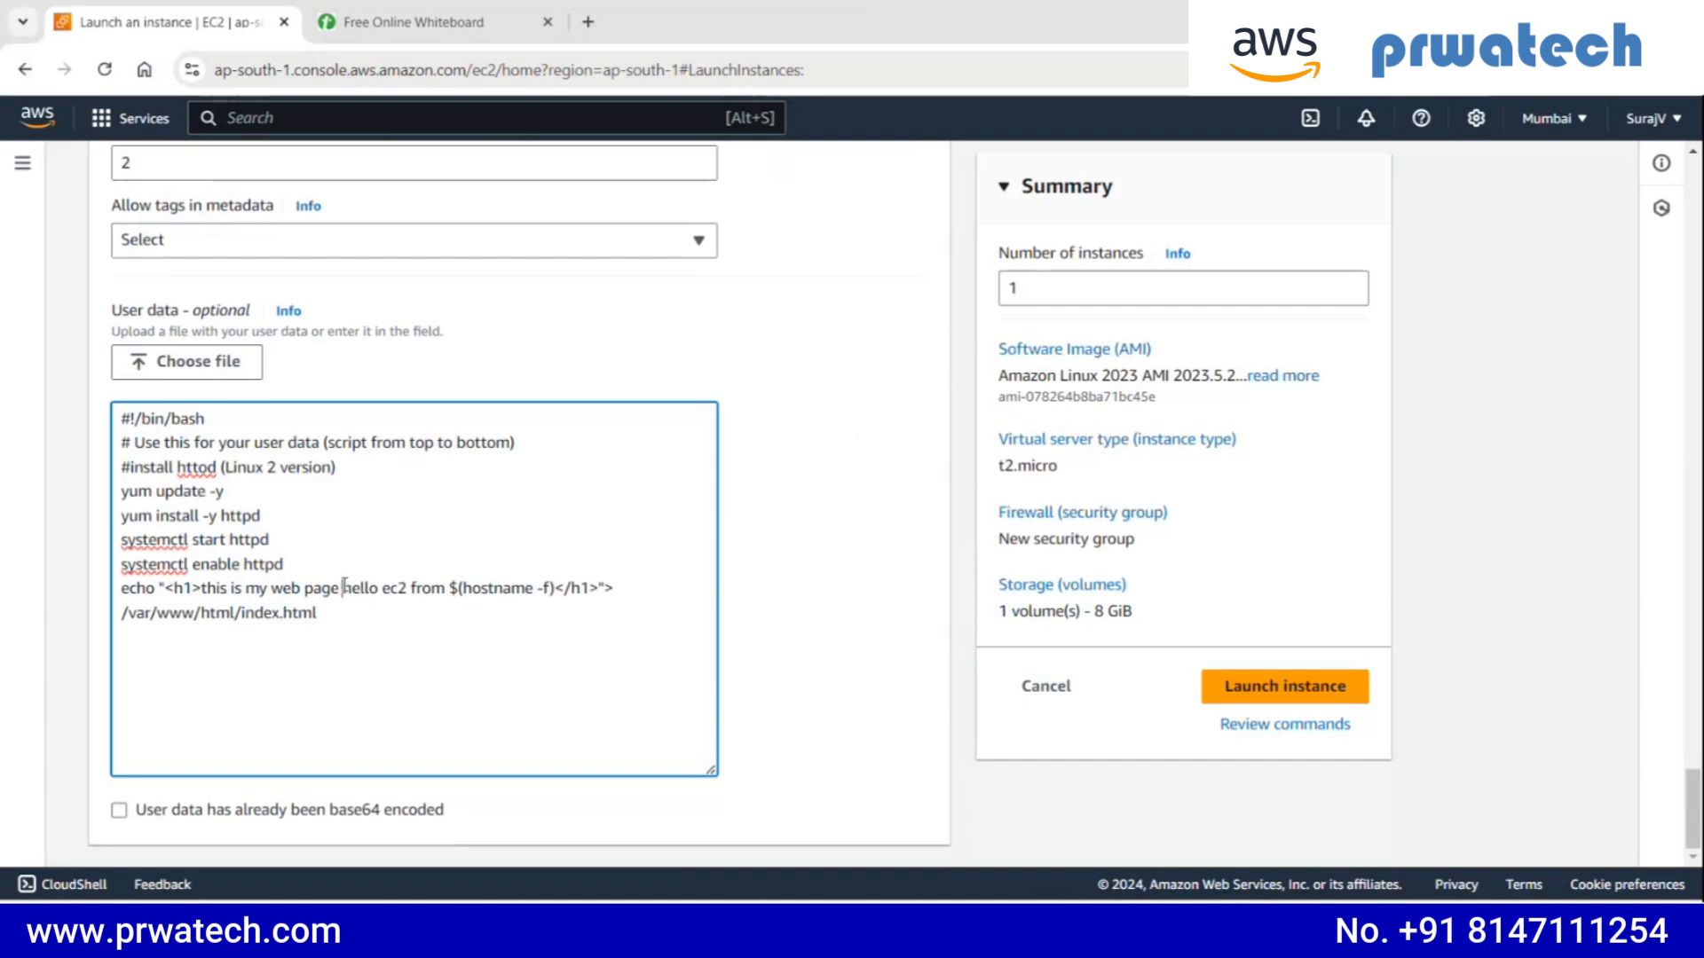
- Read through the user data script, from the httpd install and service commands to the echo line writing /var/www/html/index.html
left_click_drag(344, 588, 445, 588)
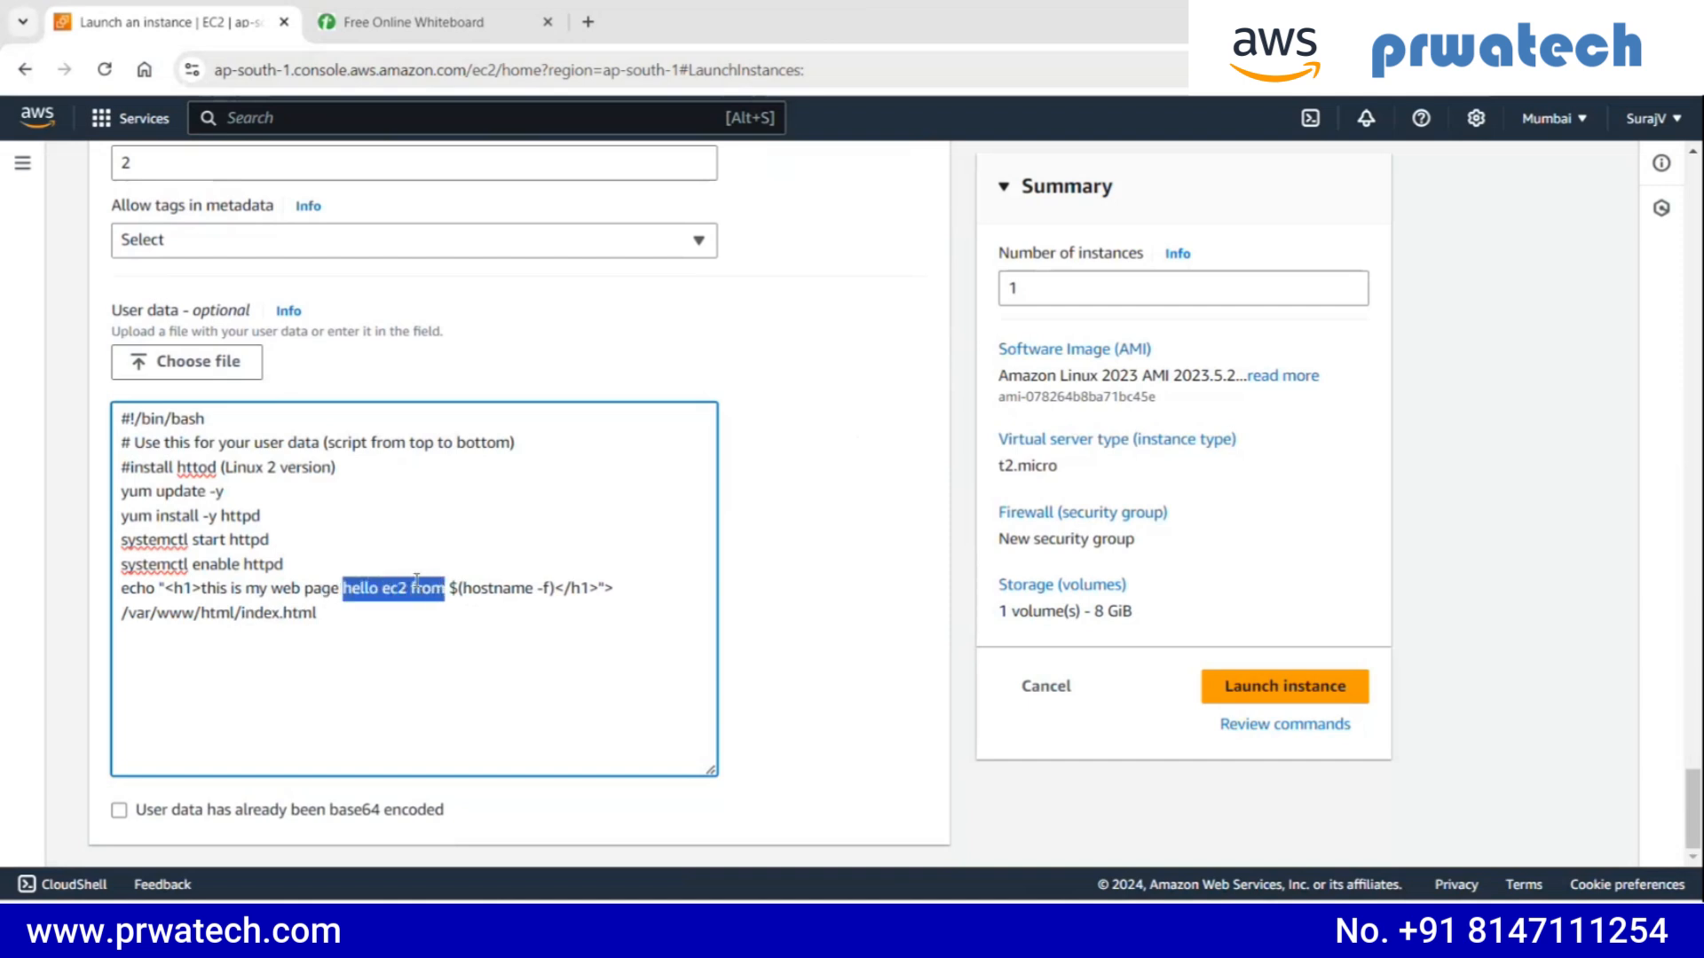
triple_click(469, 588)
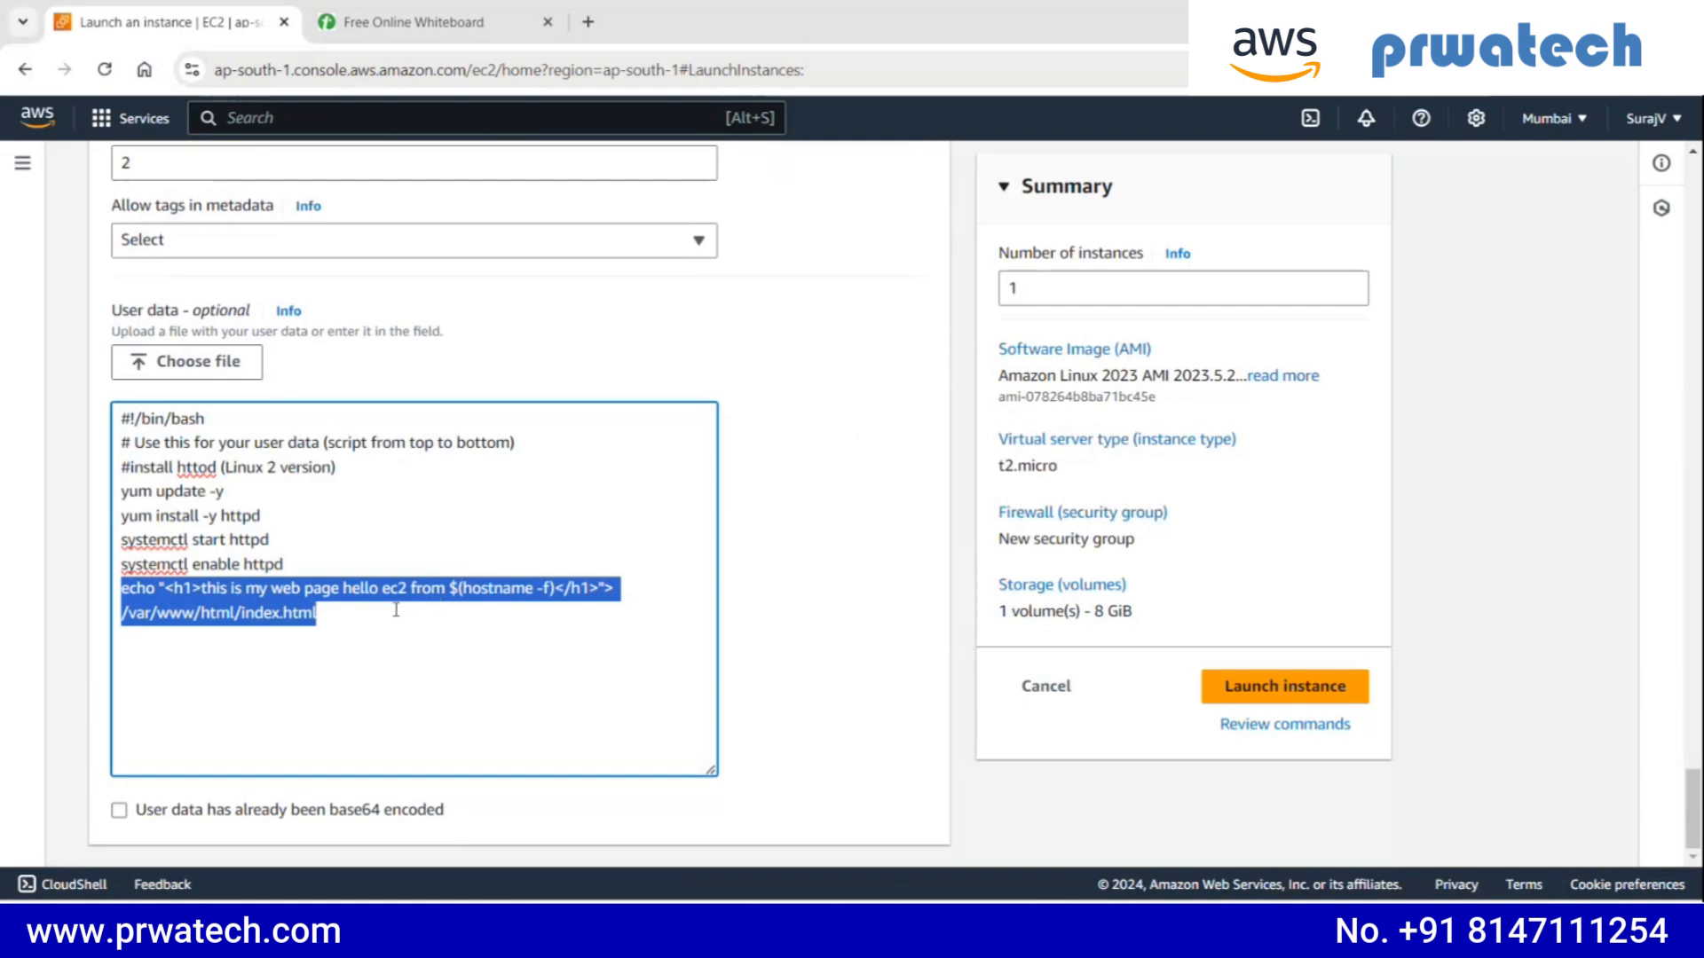
left_click(379, 609)
left_click_drag(363, 604, 138, 439)
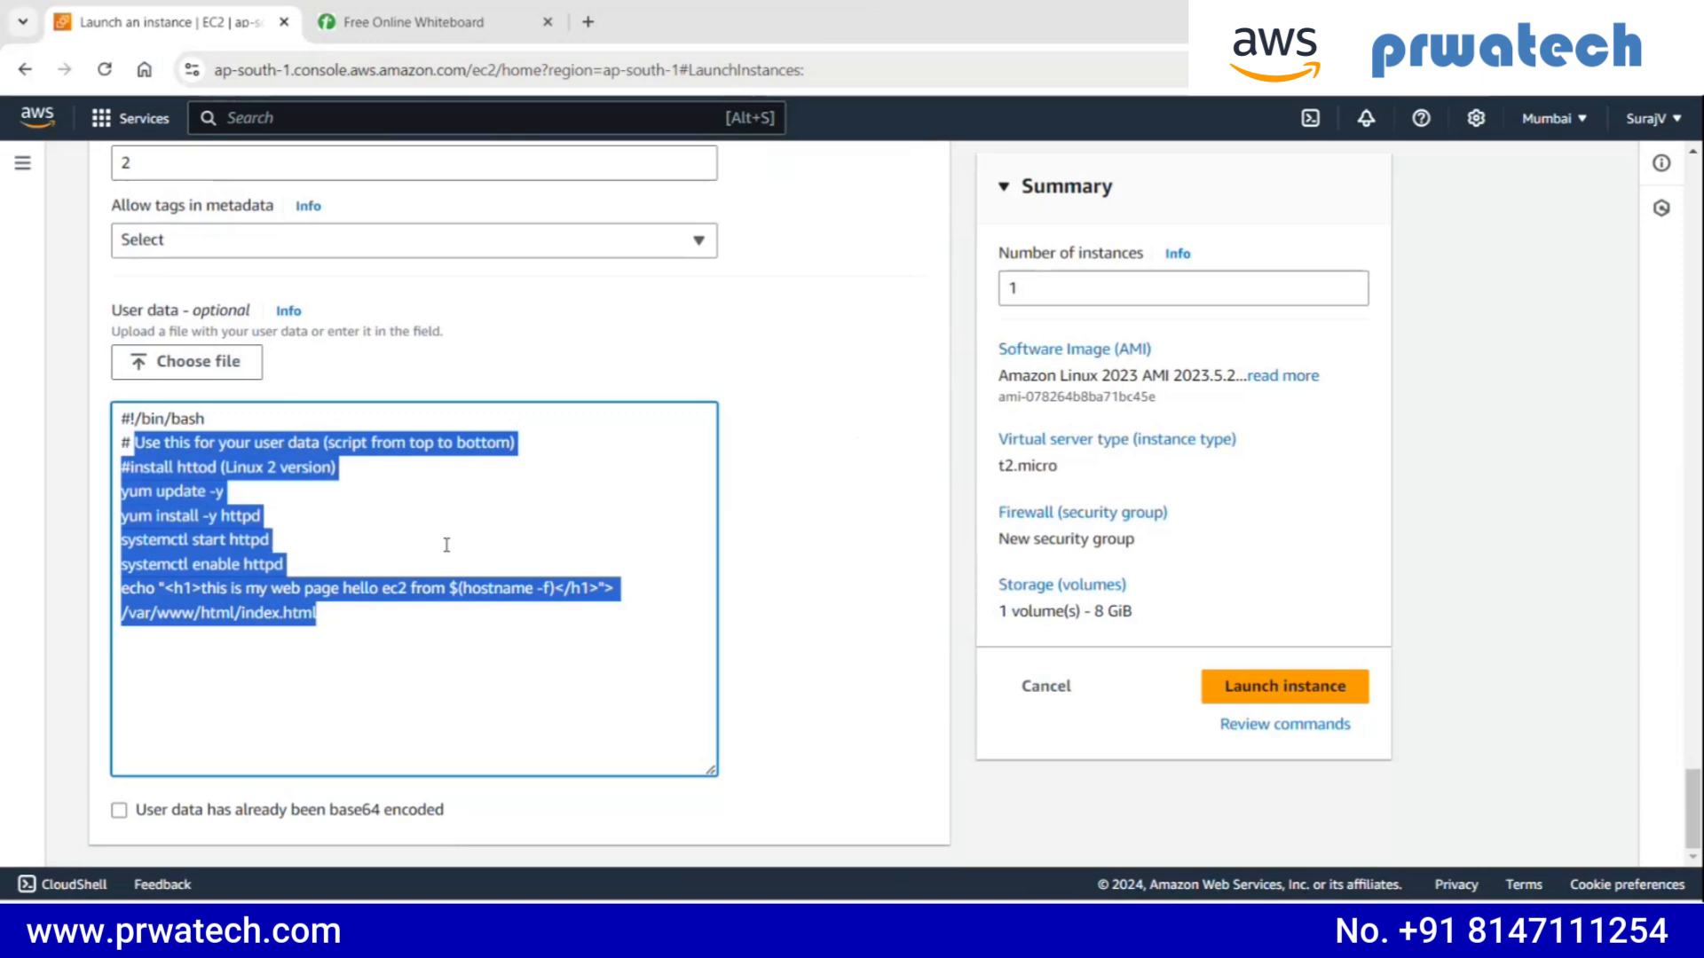
left_click(331, 602)
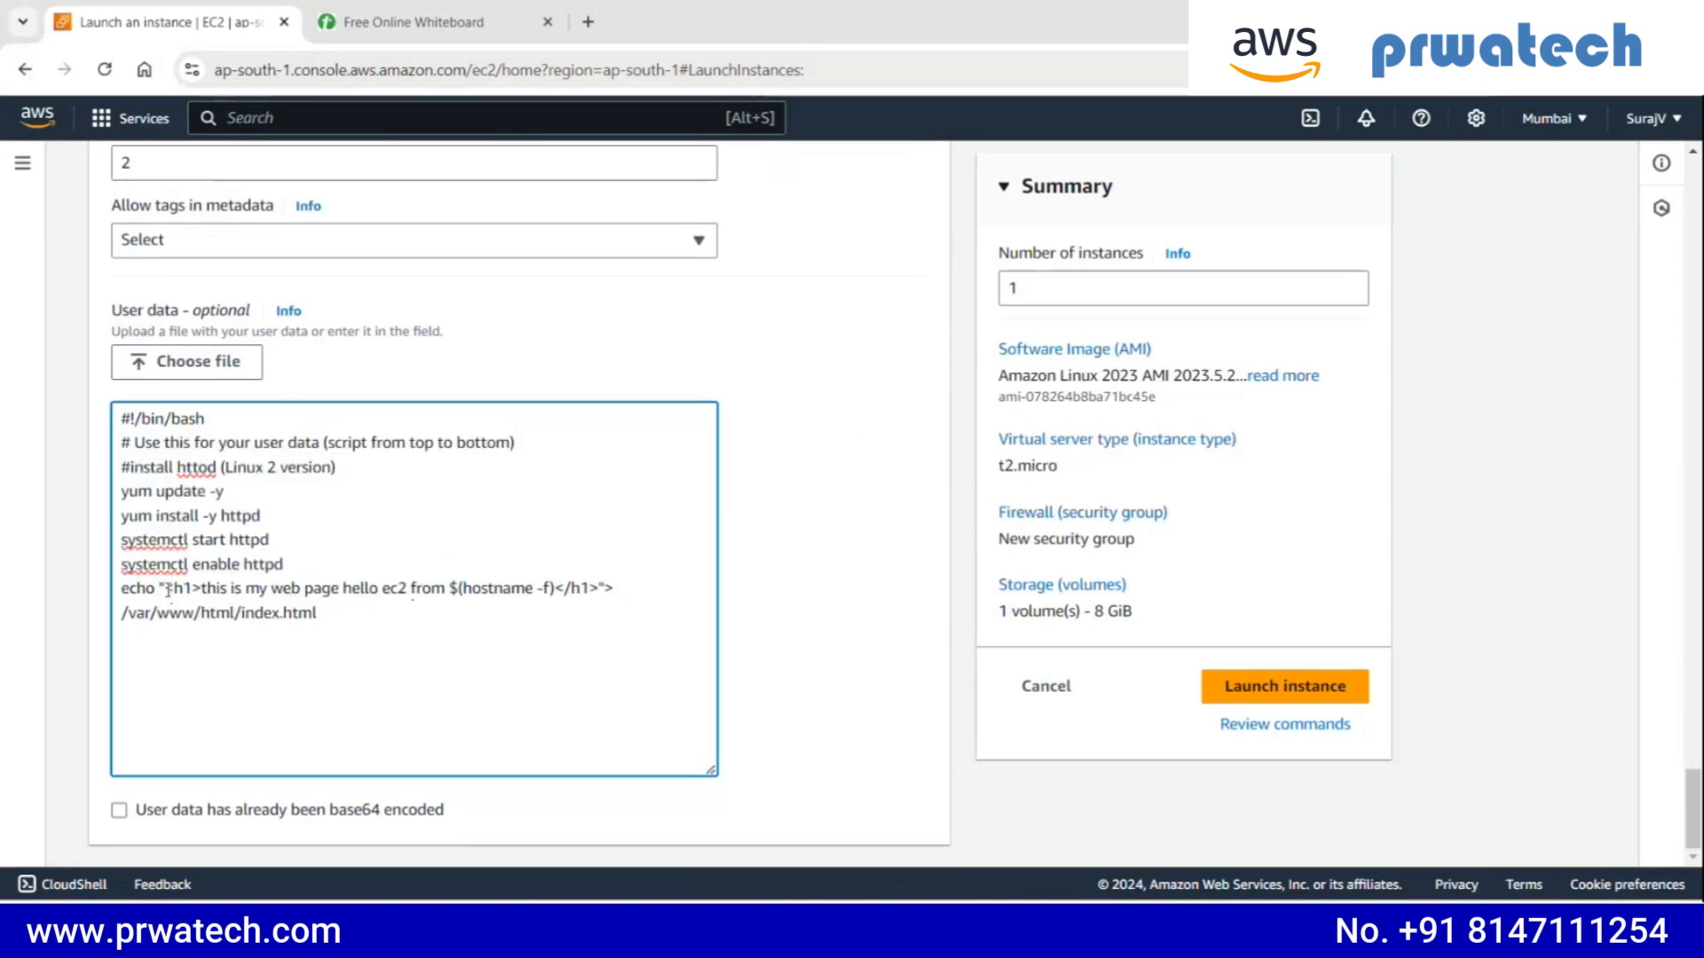
left_click_drag(293, 566, 46, 571)
left_click(246, 612)
left_click_drag(338, 624, 106, 589)
left_click(349, 621)
- Review the instance name, the Amazon Machine Image, the number of instances and the full user data script before launching
scroll(408, 577, "up", 12)
scroll(262, 326, "up", 15)
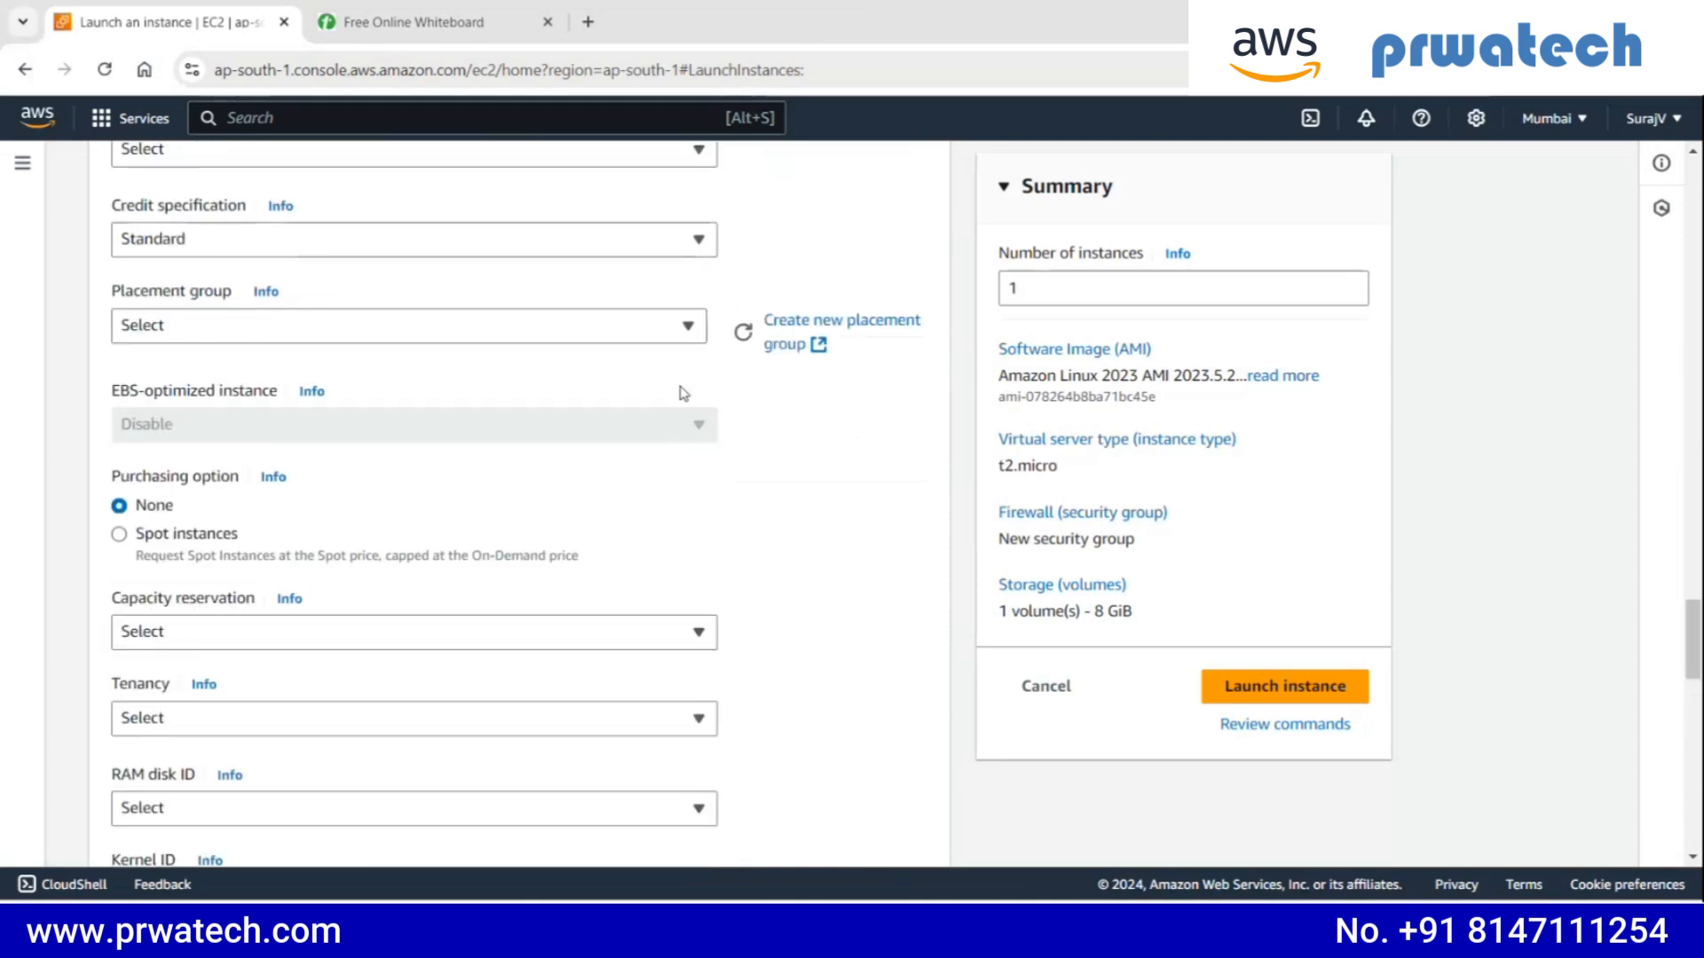
scroll(595, 377, "up", 10)
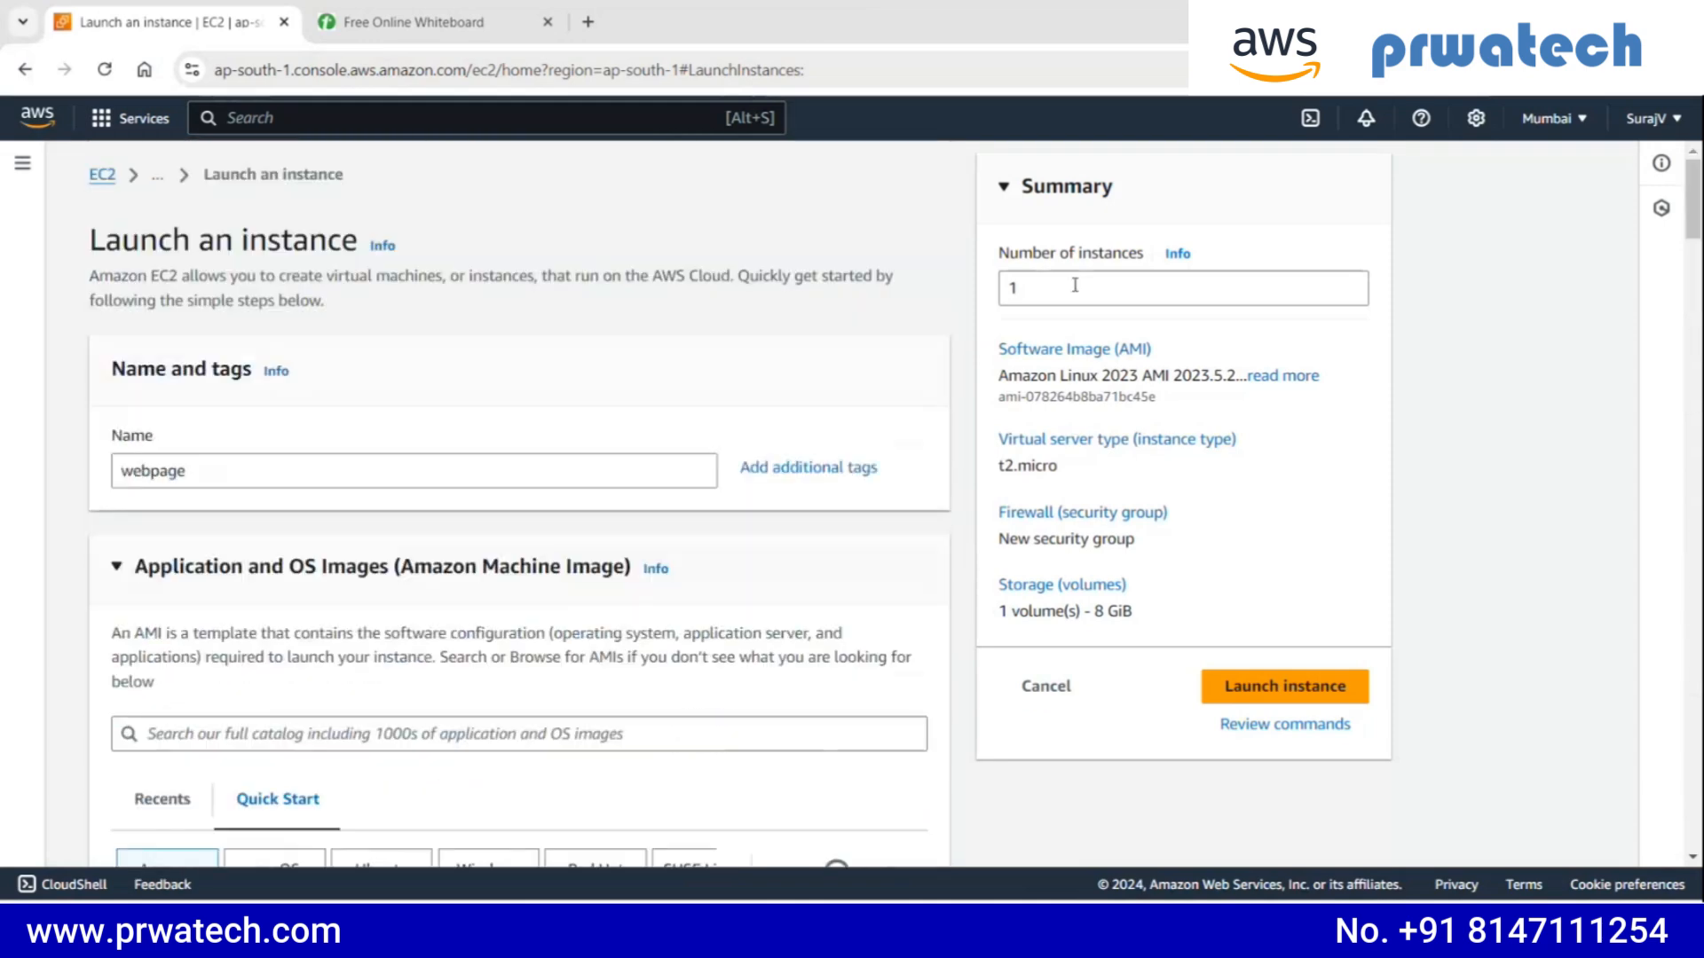
left_click(374, 483)
scroll(368, 497, "down", 3)
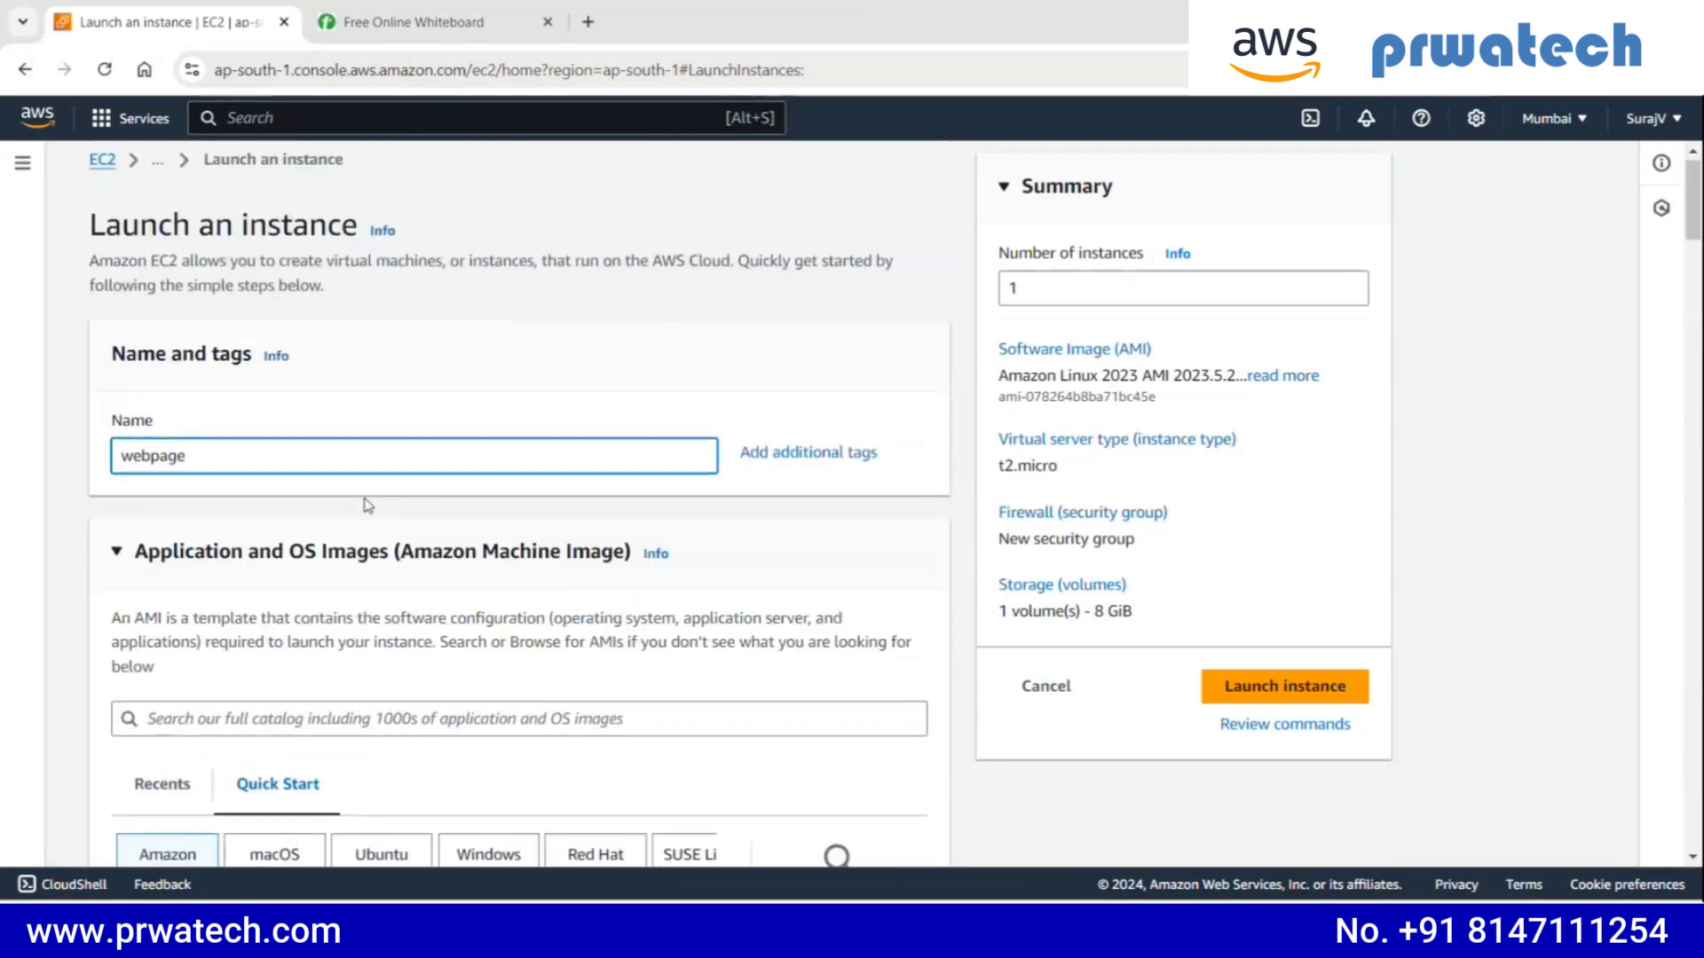
scroll(194, 647, "down", 1)
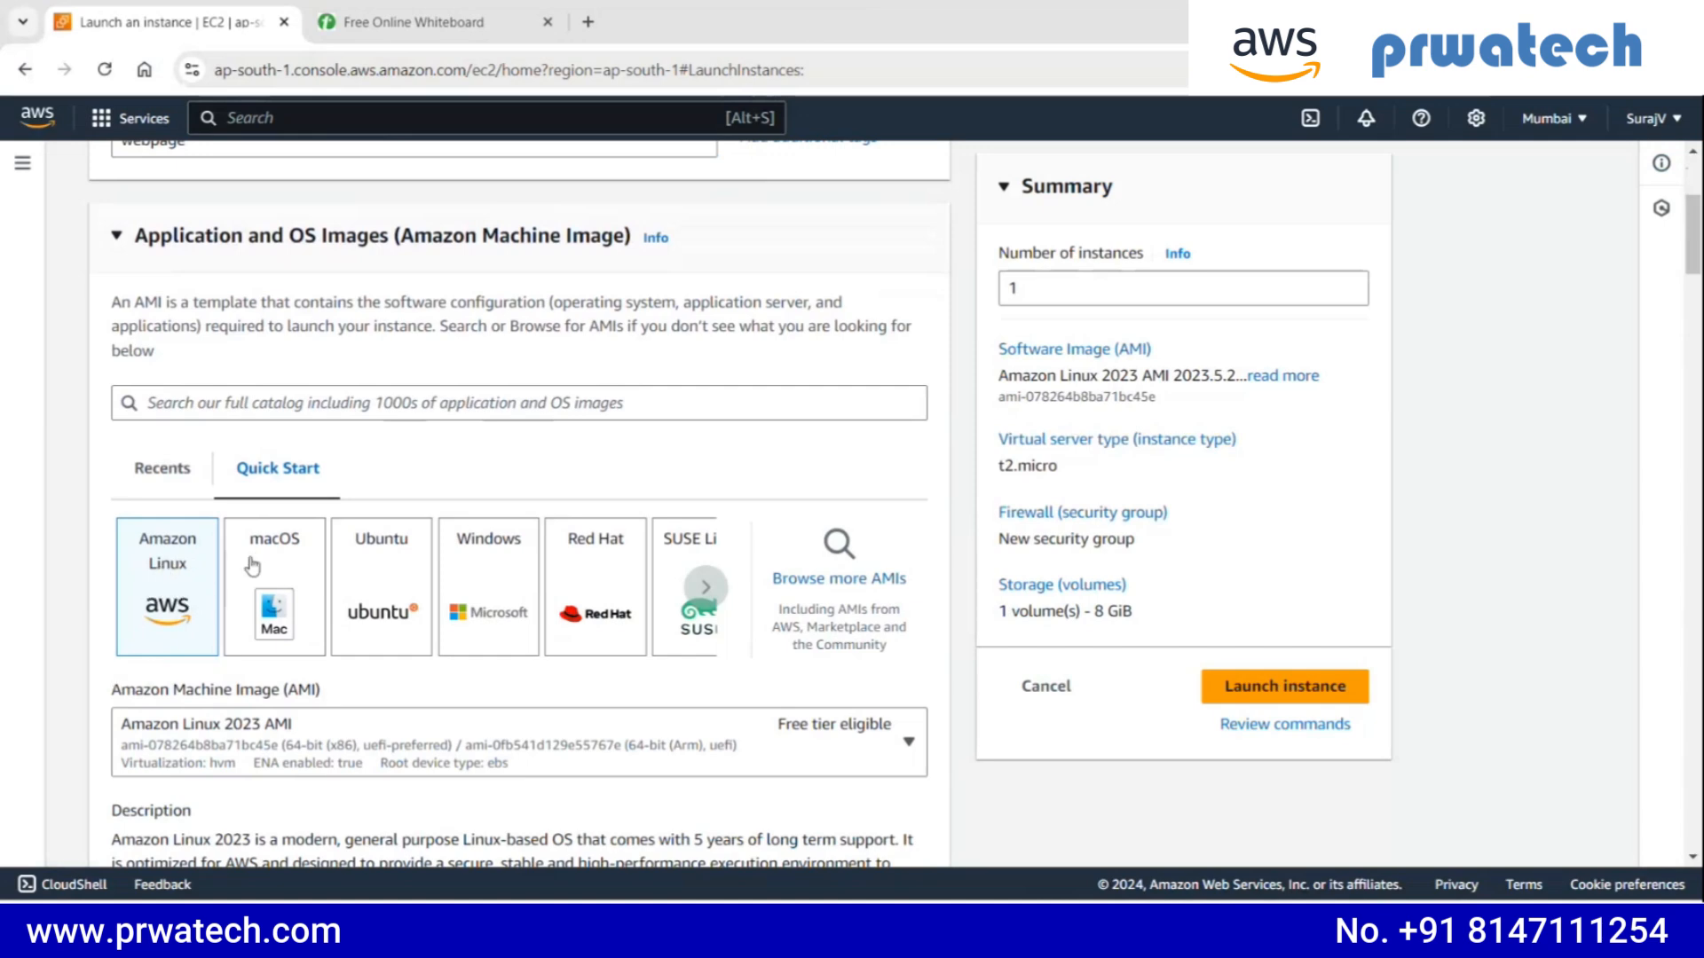
scroll(197, 570, "down", 1)
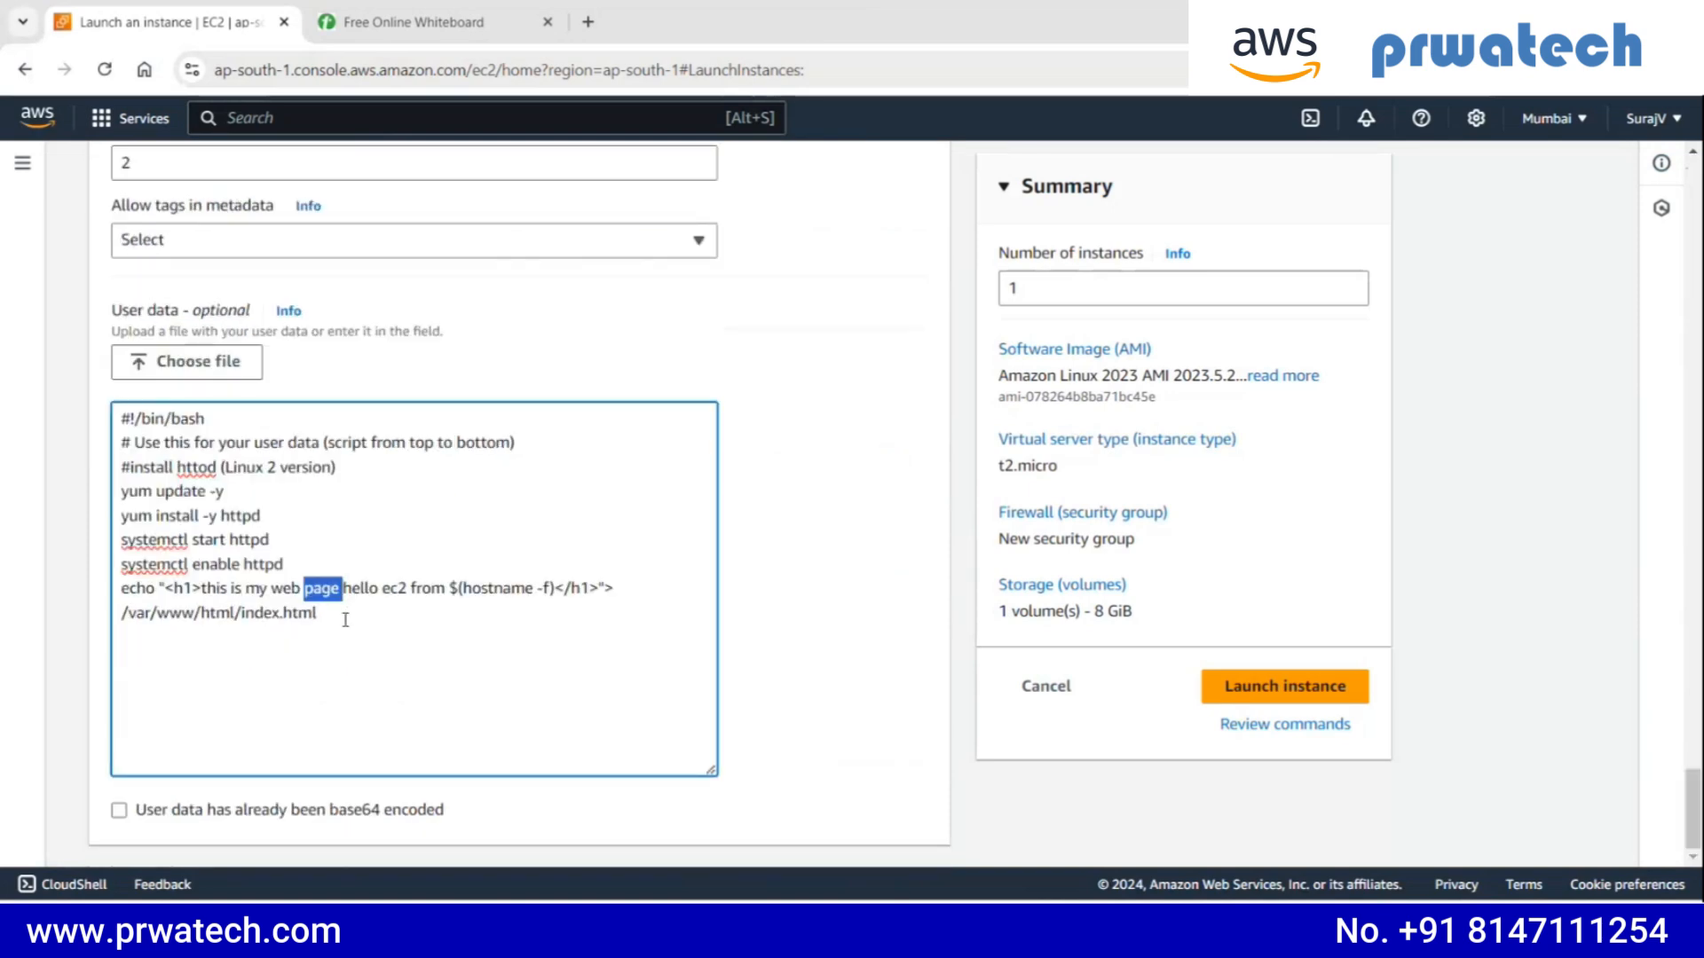
left_click_drag(345, 619, 116, 410)
left_click(401, 518)
left_click(1057, 287)
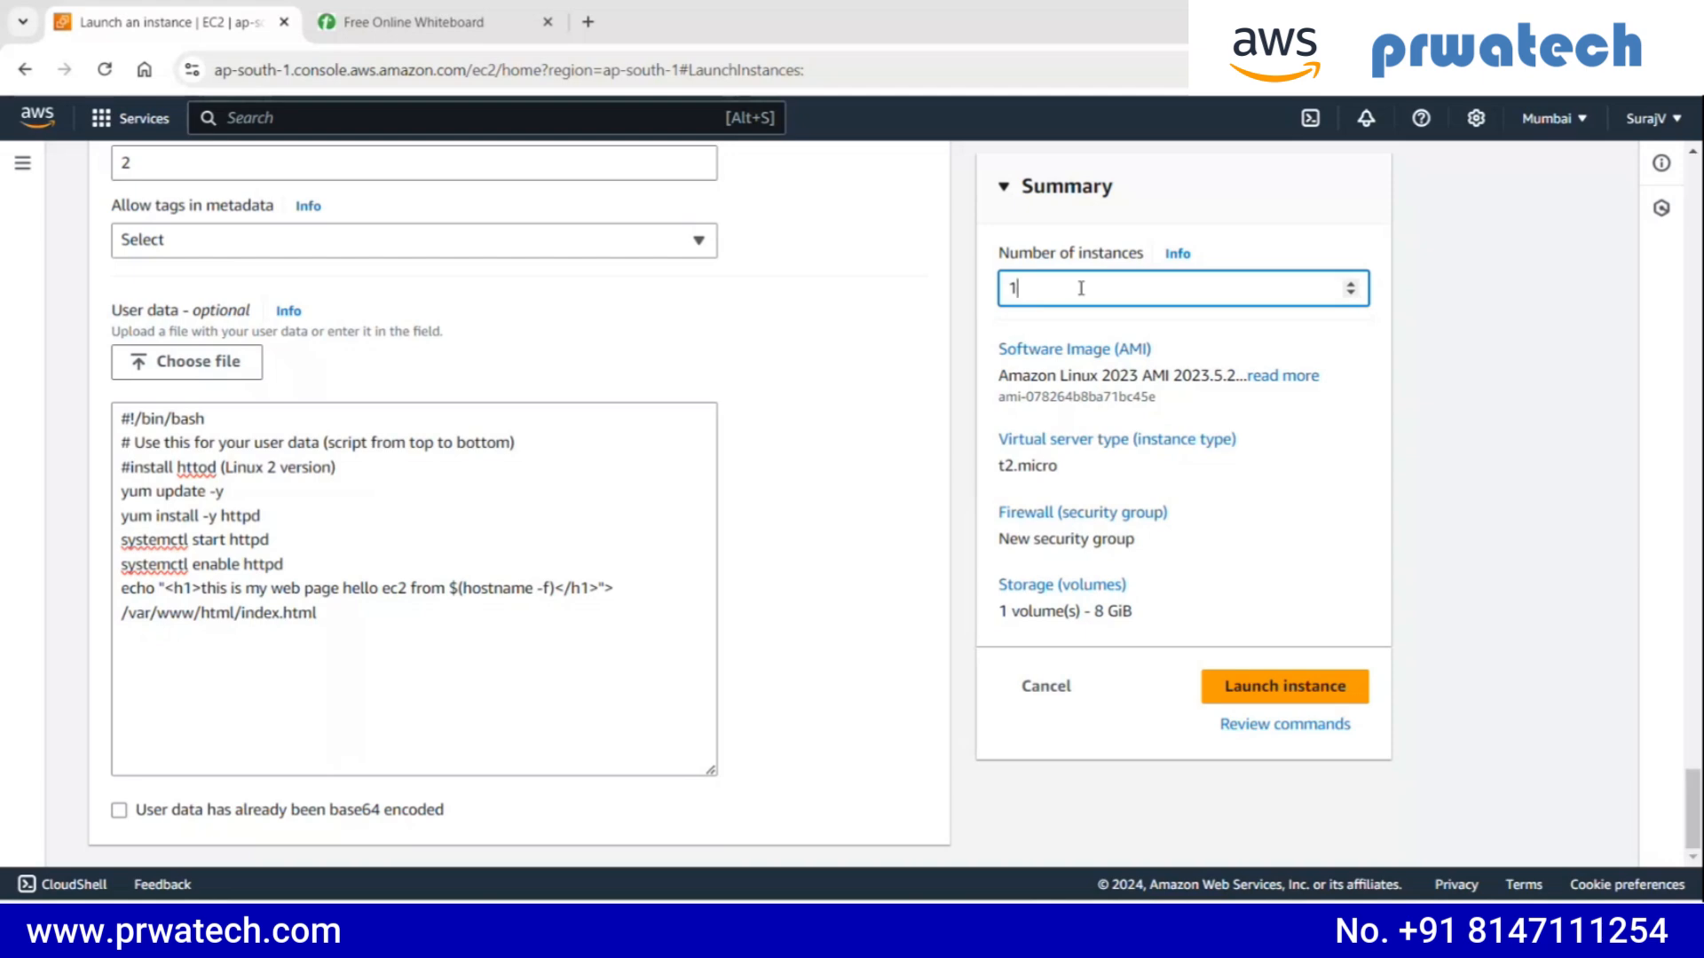
left_click_drag(475, 620, 131, 413)
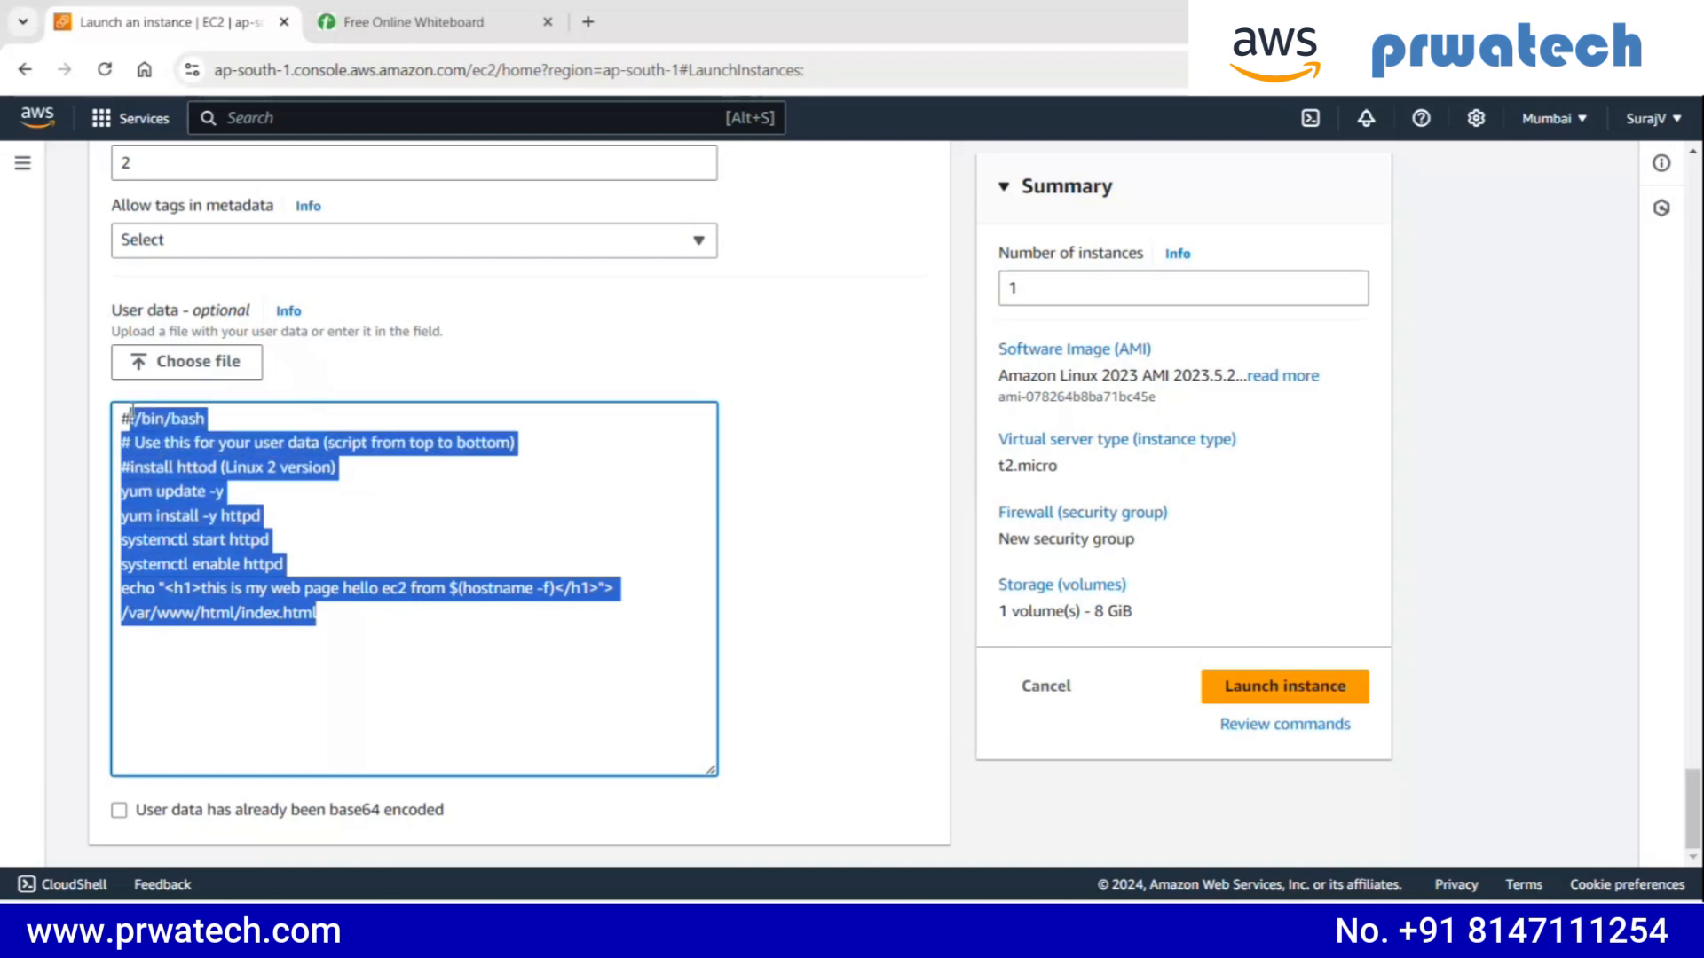
left_click(289, 508)
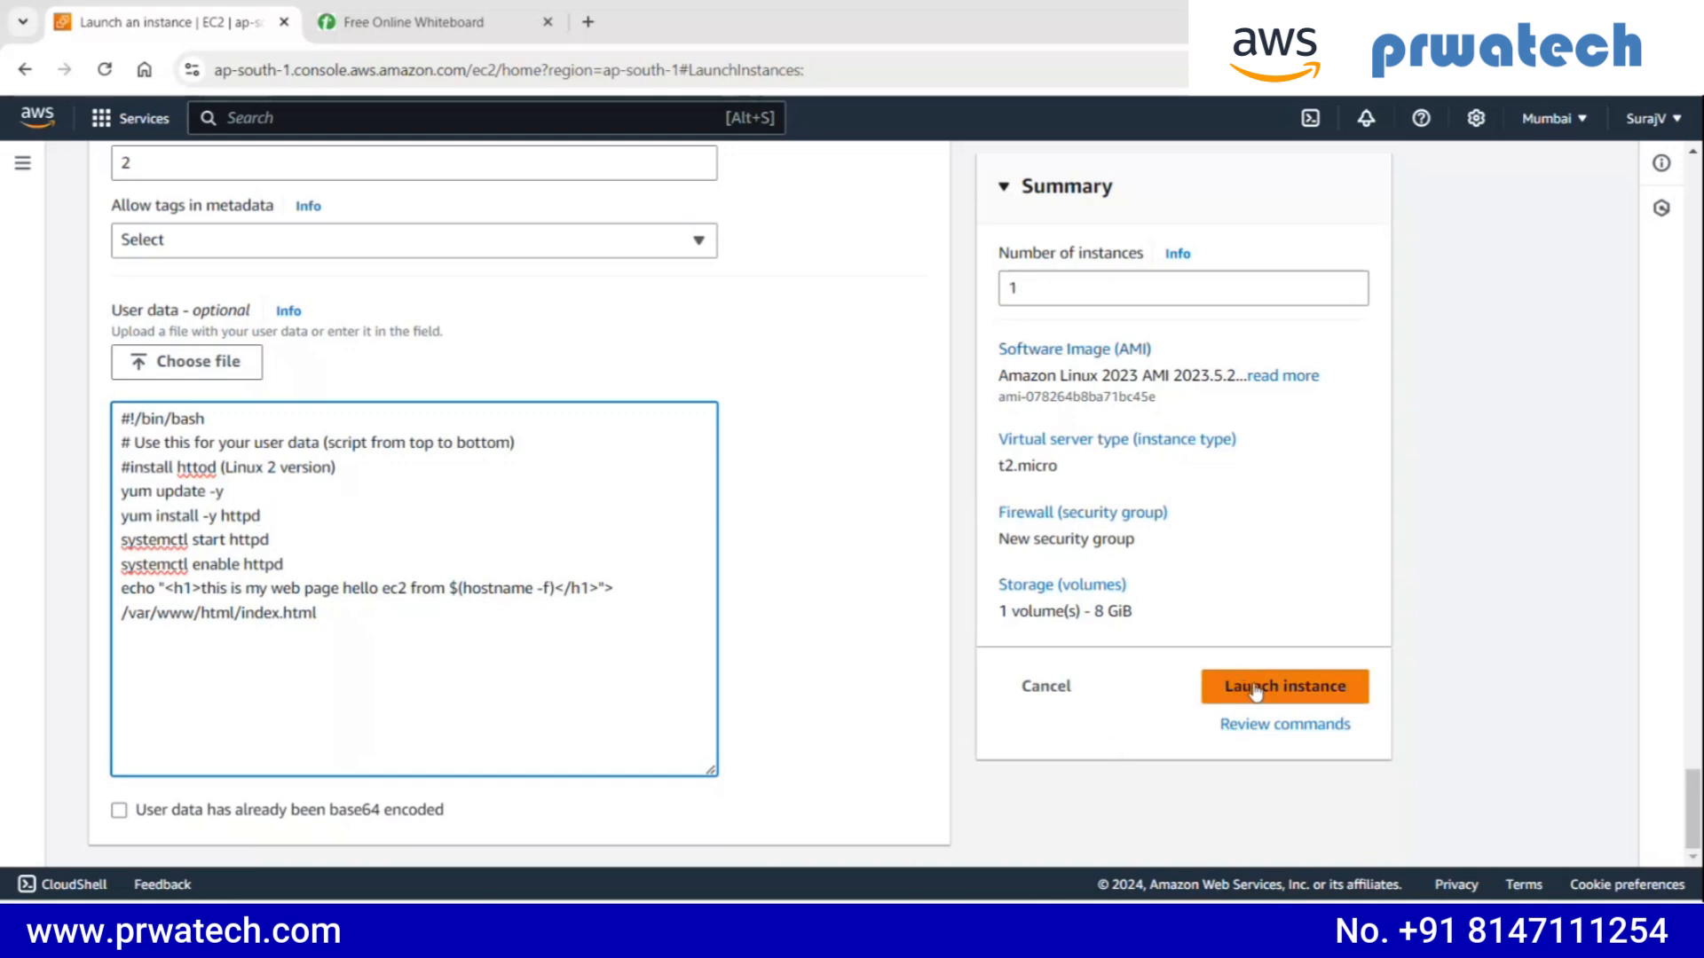
- Review the storage, security group, key pair and instance type settings, including the available instance types
scroll(520, 643, "up", 5)
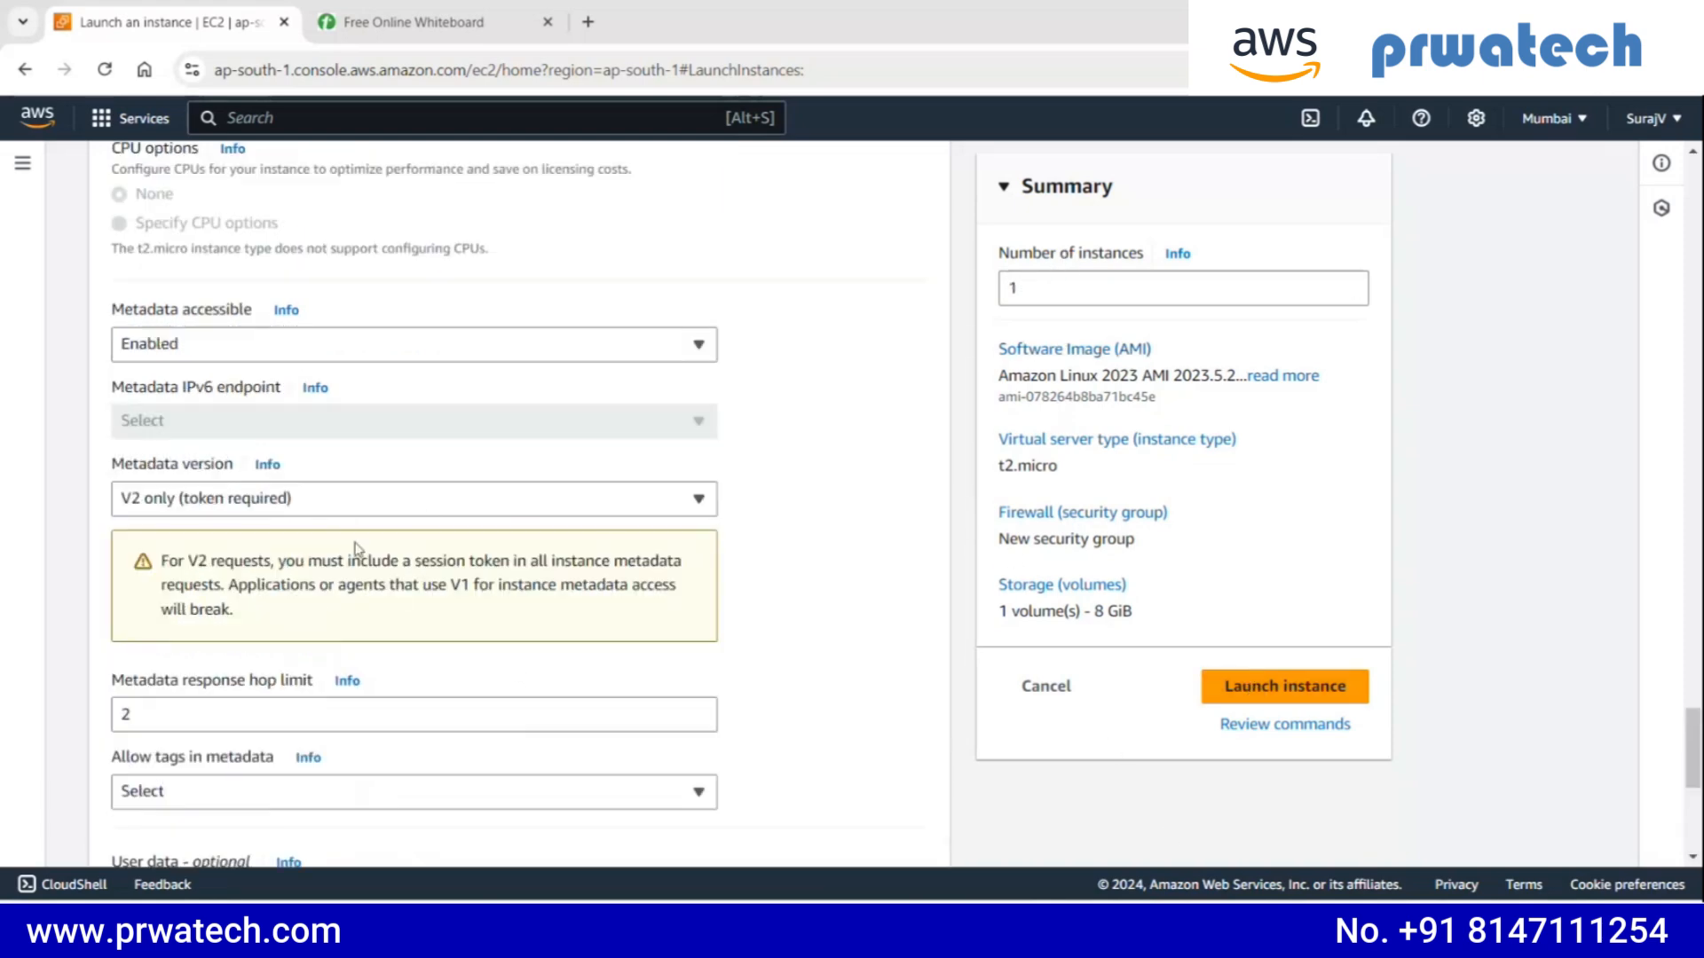
scroll(300, 487, "up", 15)
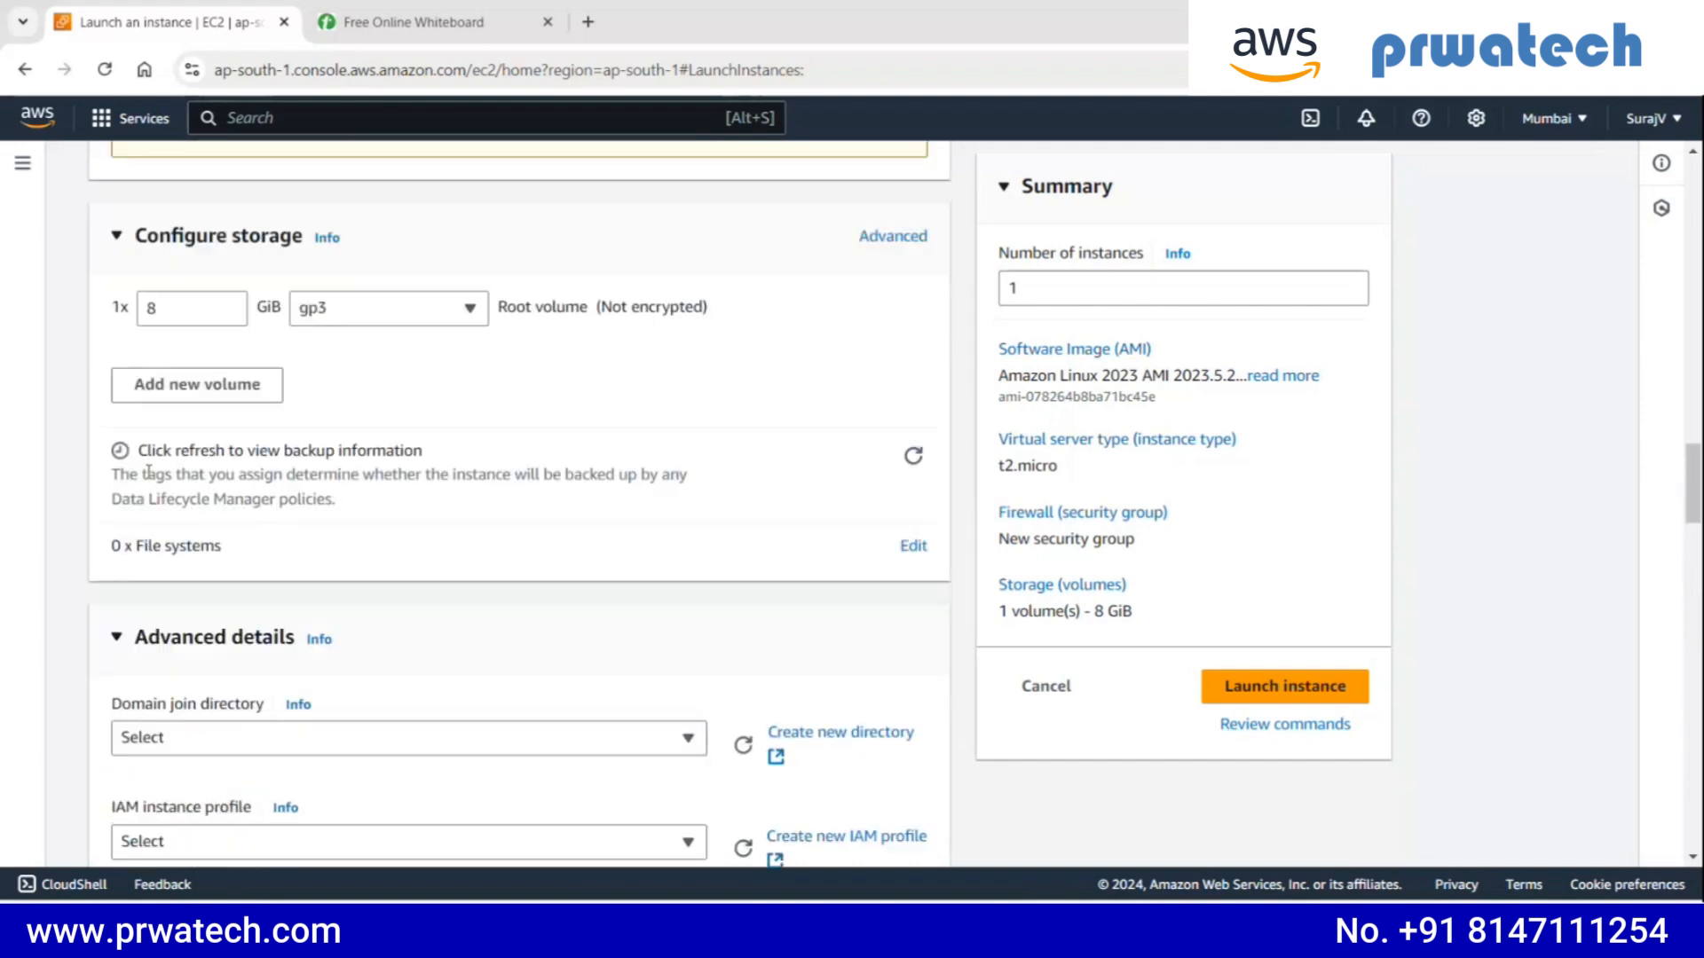
scroll(186, 533, "up", 8)
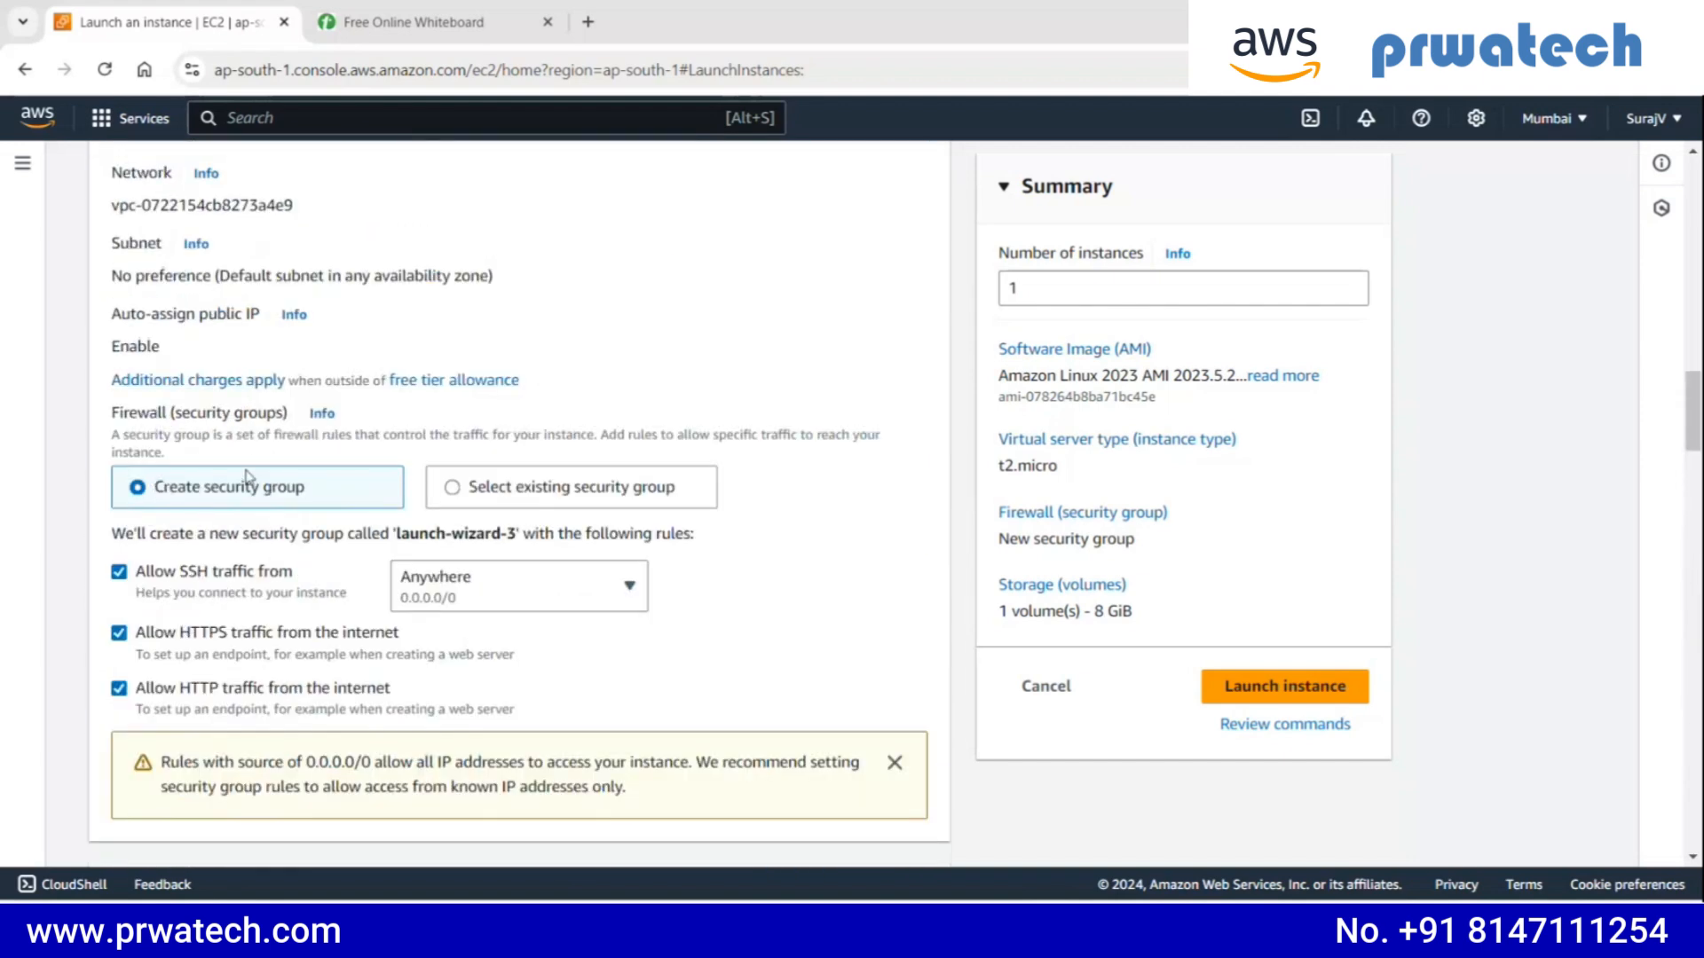
scroll(283, 489, "up", 4)
scroll(266, 493, "up", 5)
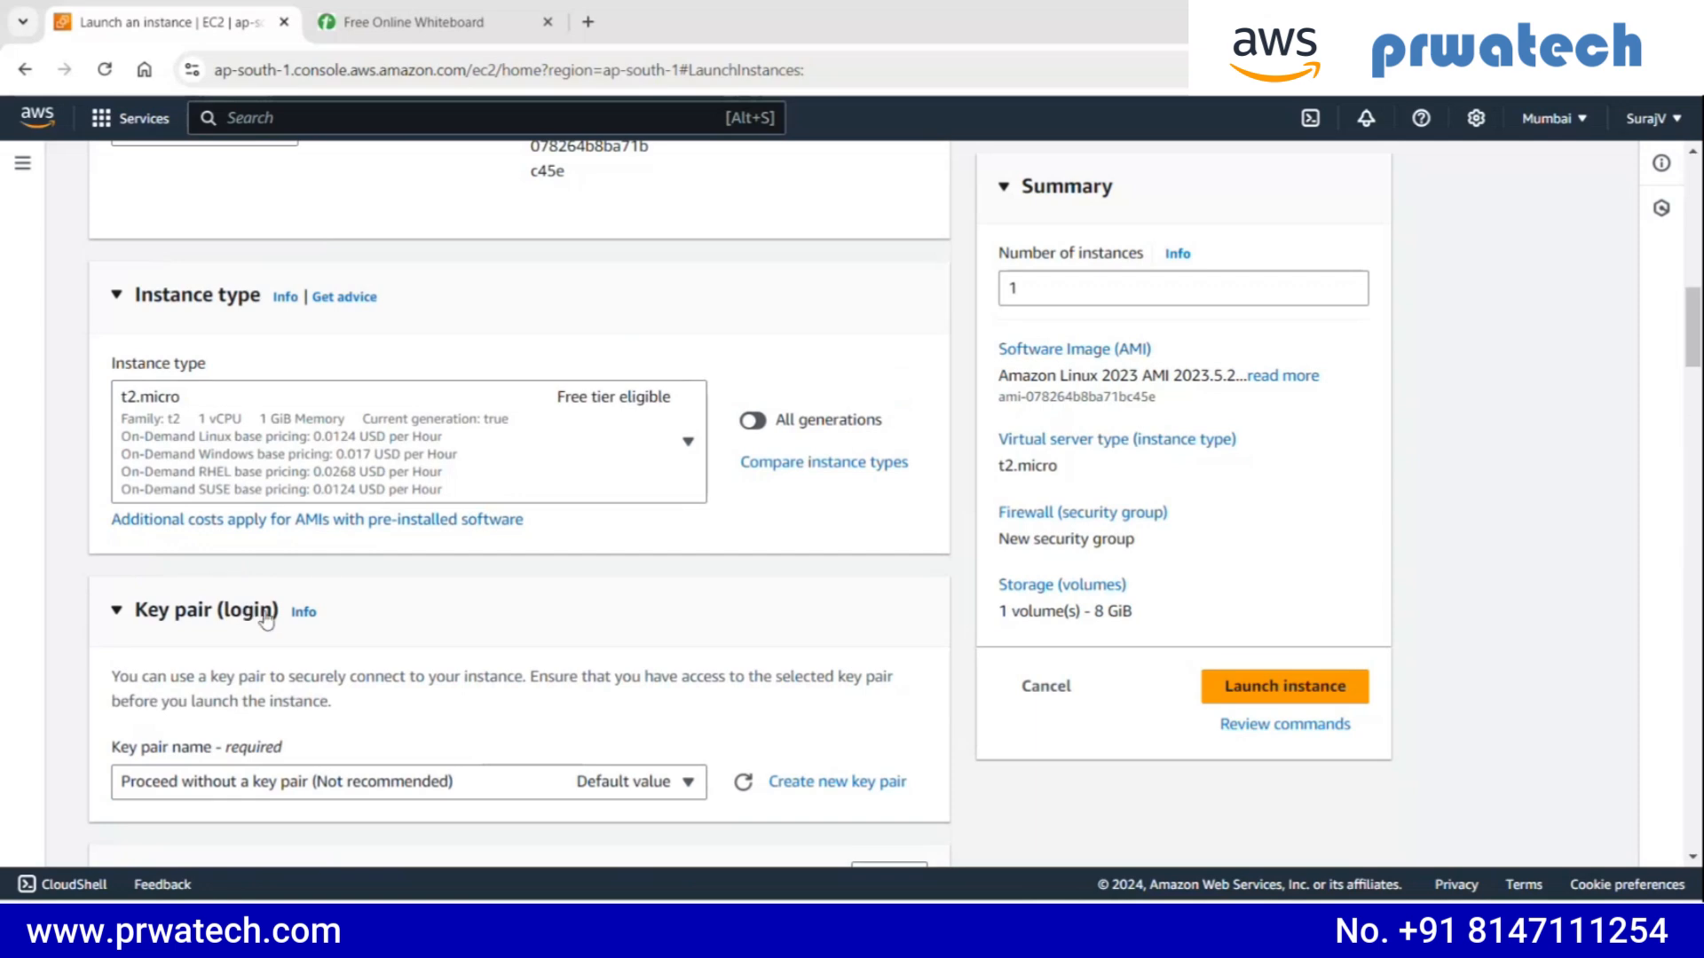
scroll(185, 390, "up", 1)
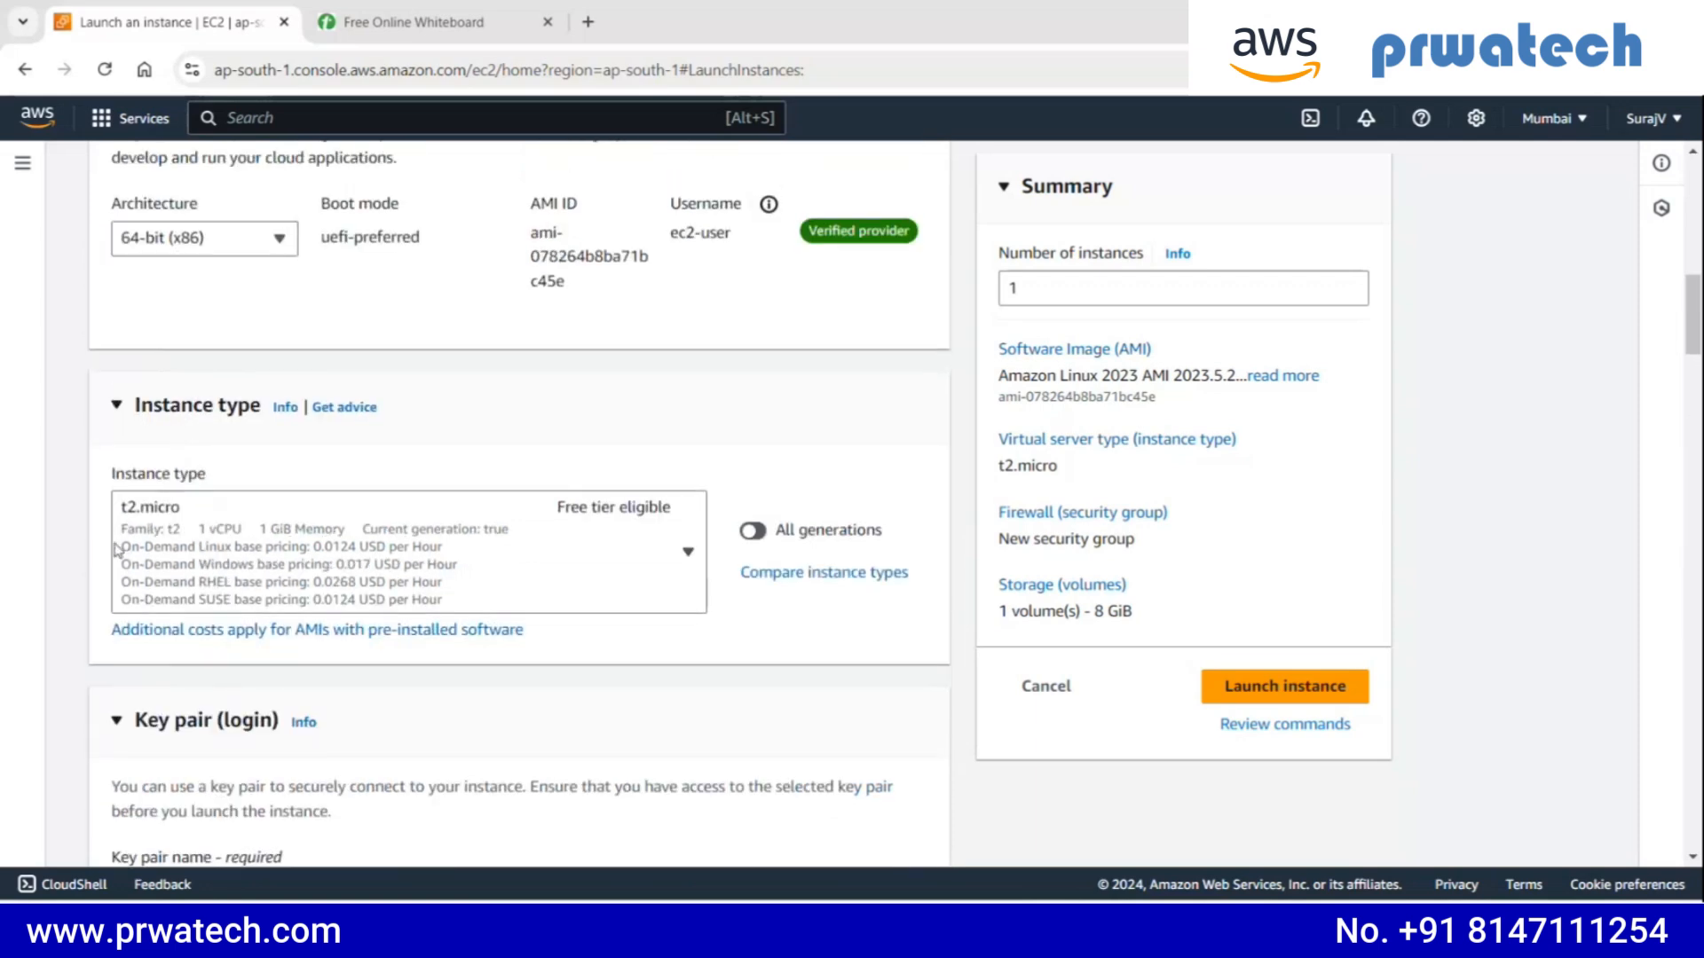
left_click(300, 538)
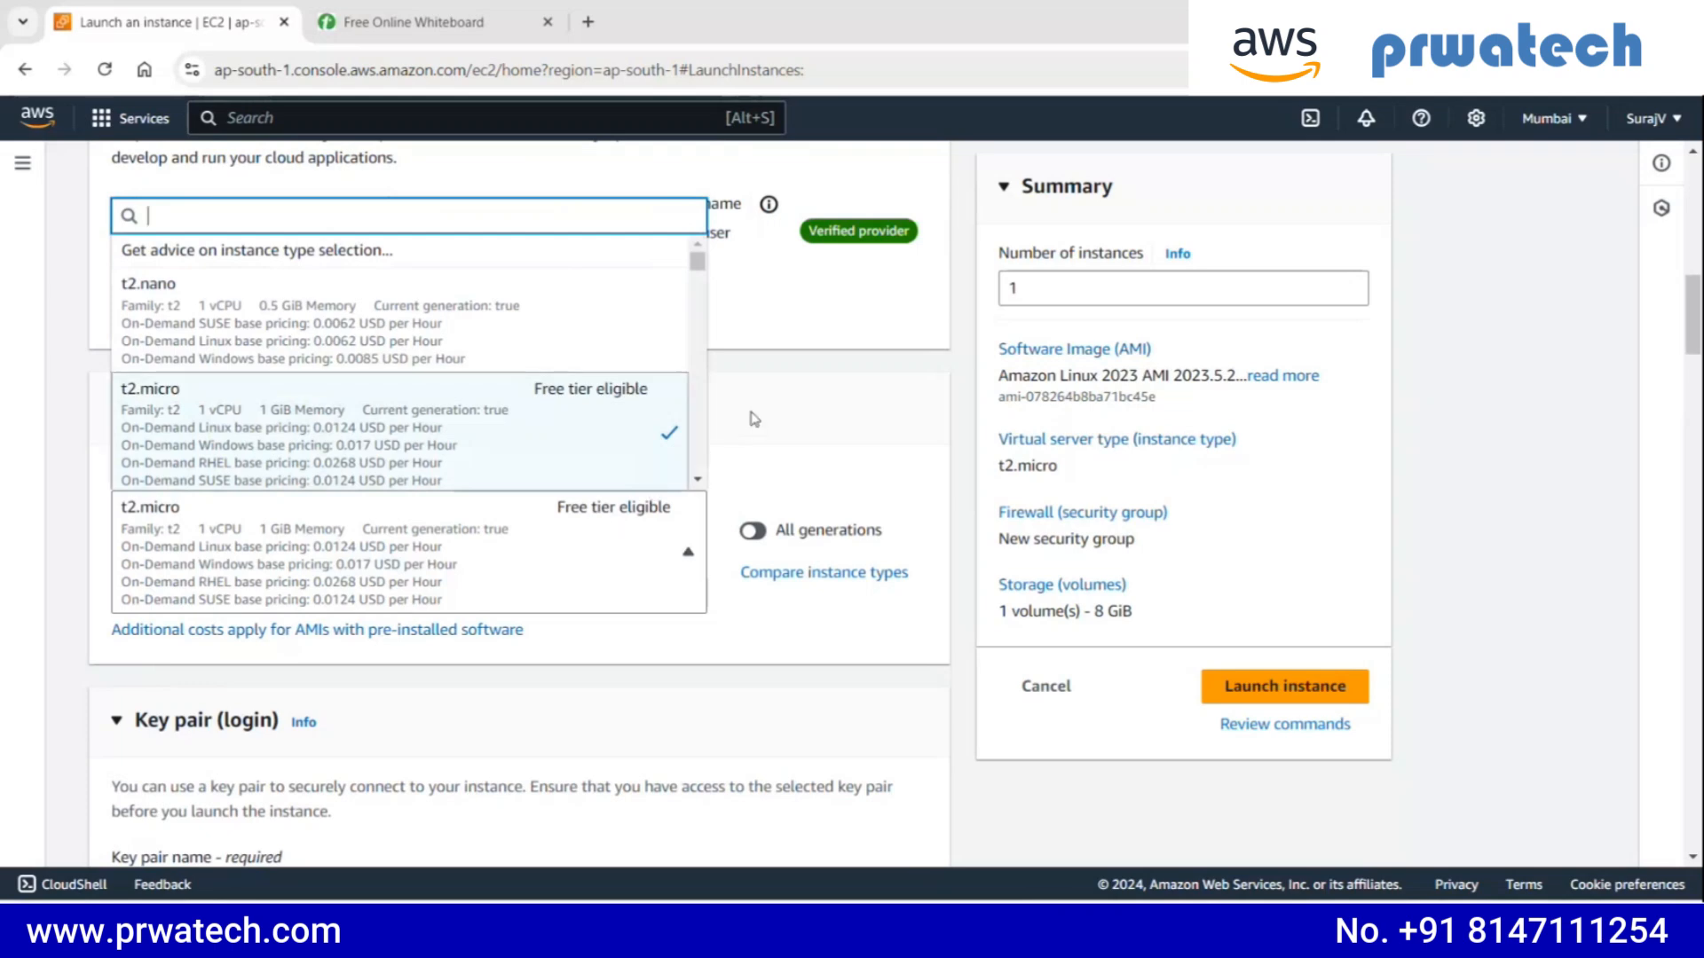
left_click(768, 420)
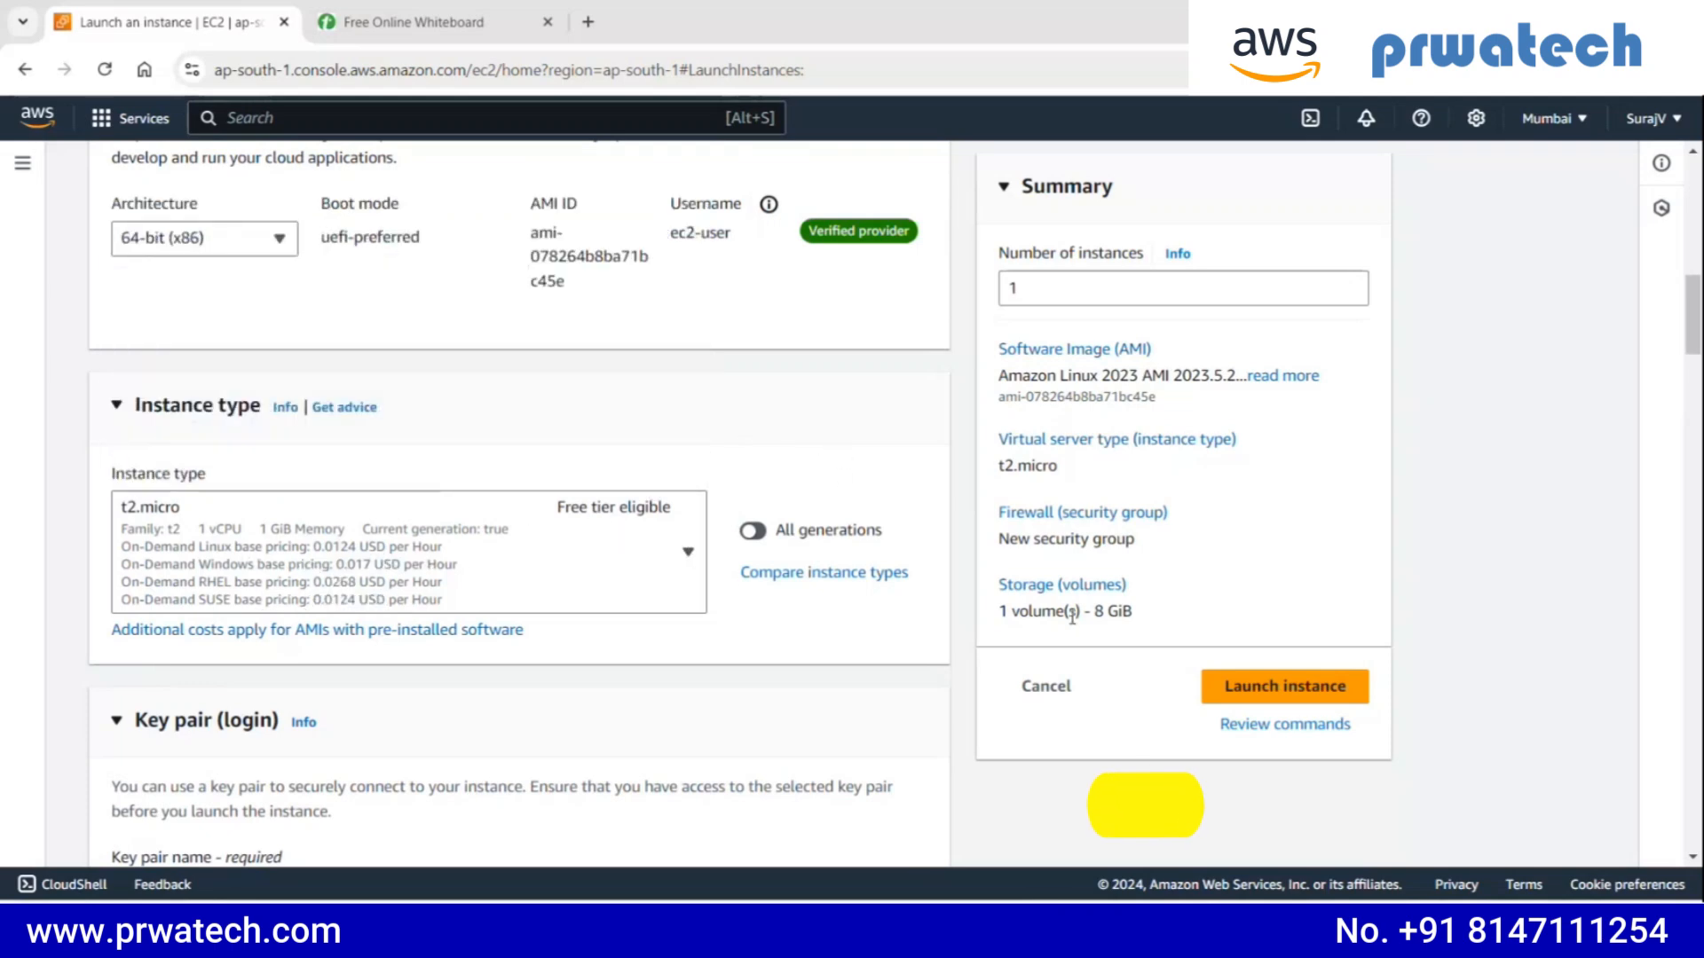
- Launch the instance, then open the Instances list and refresh it
left_click(1267, 690)
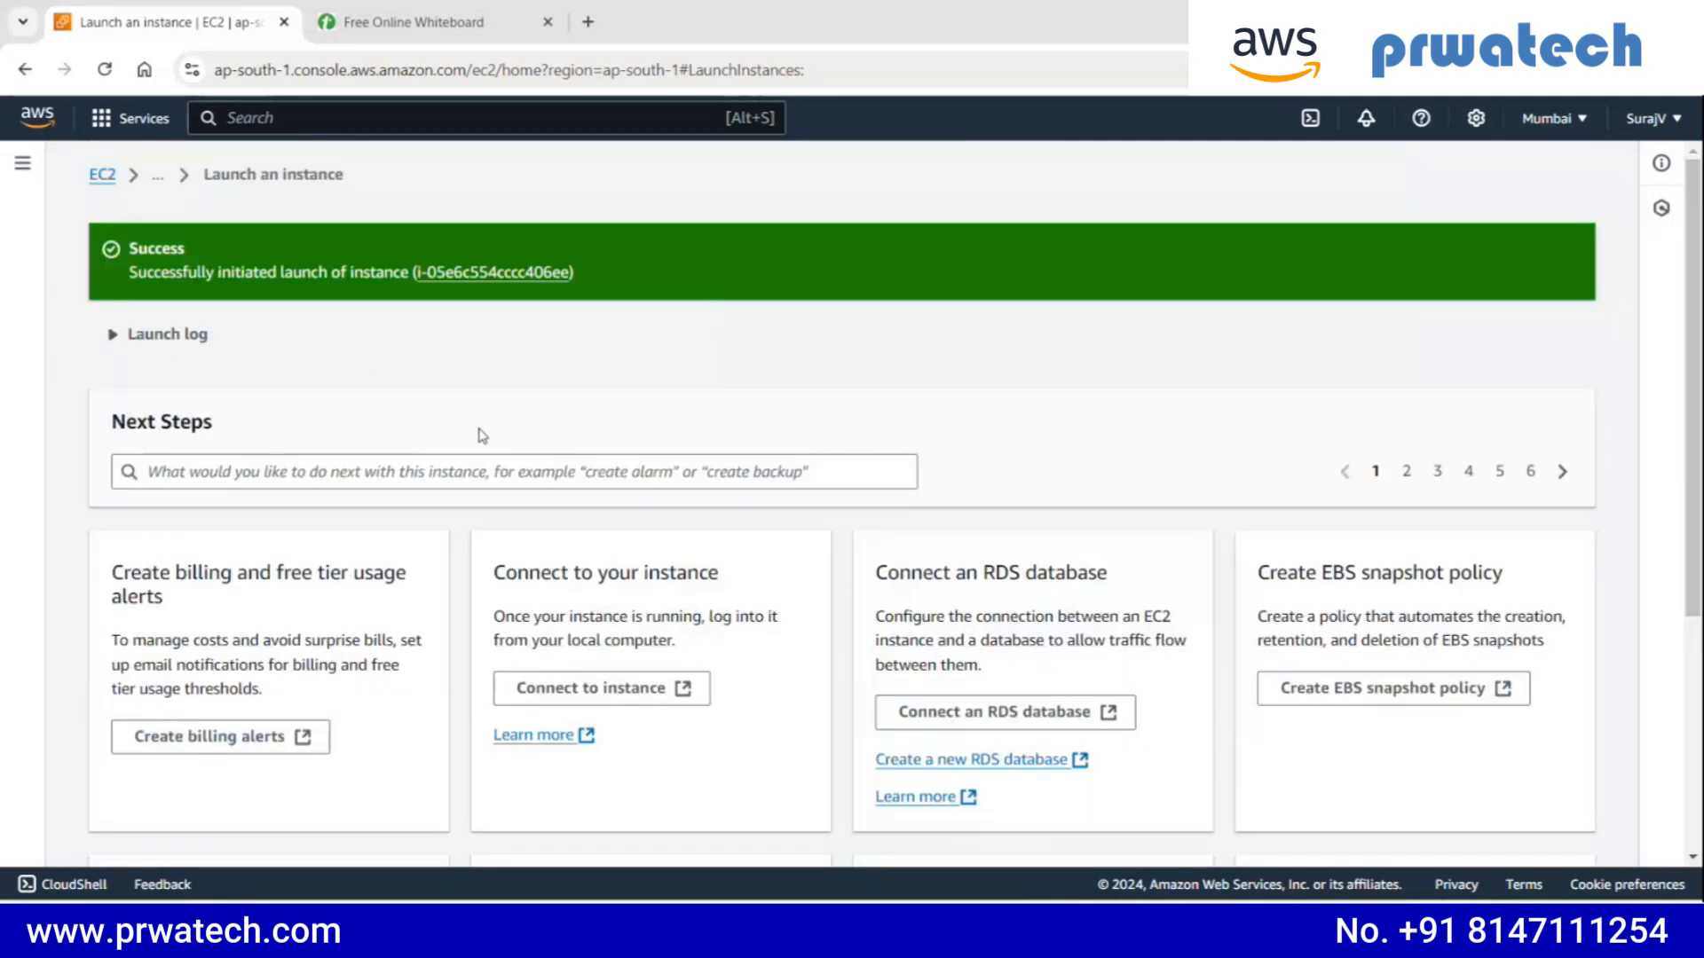
left_click(156, 179)
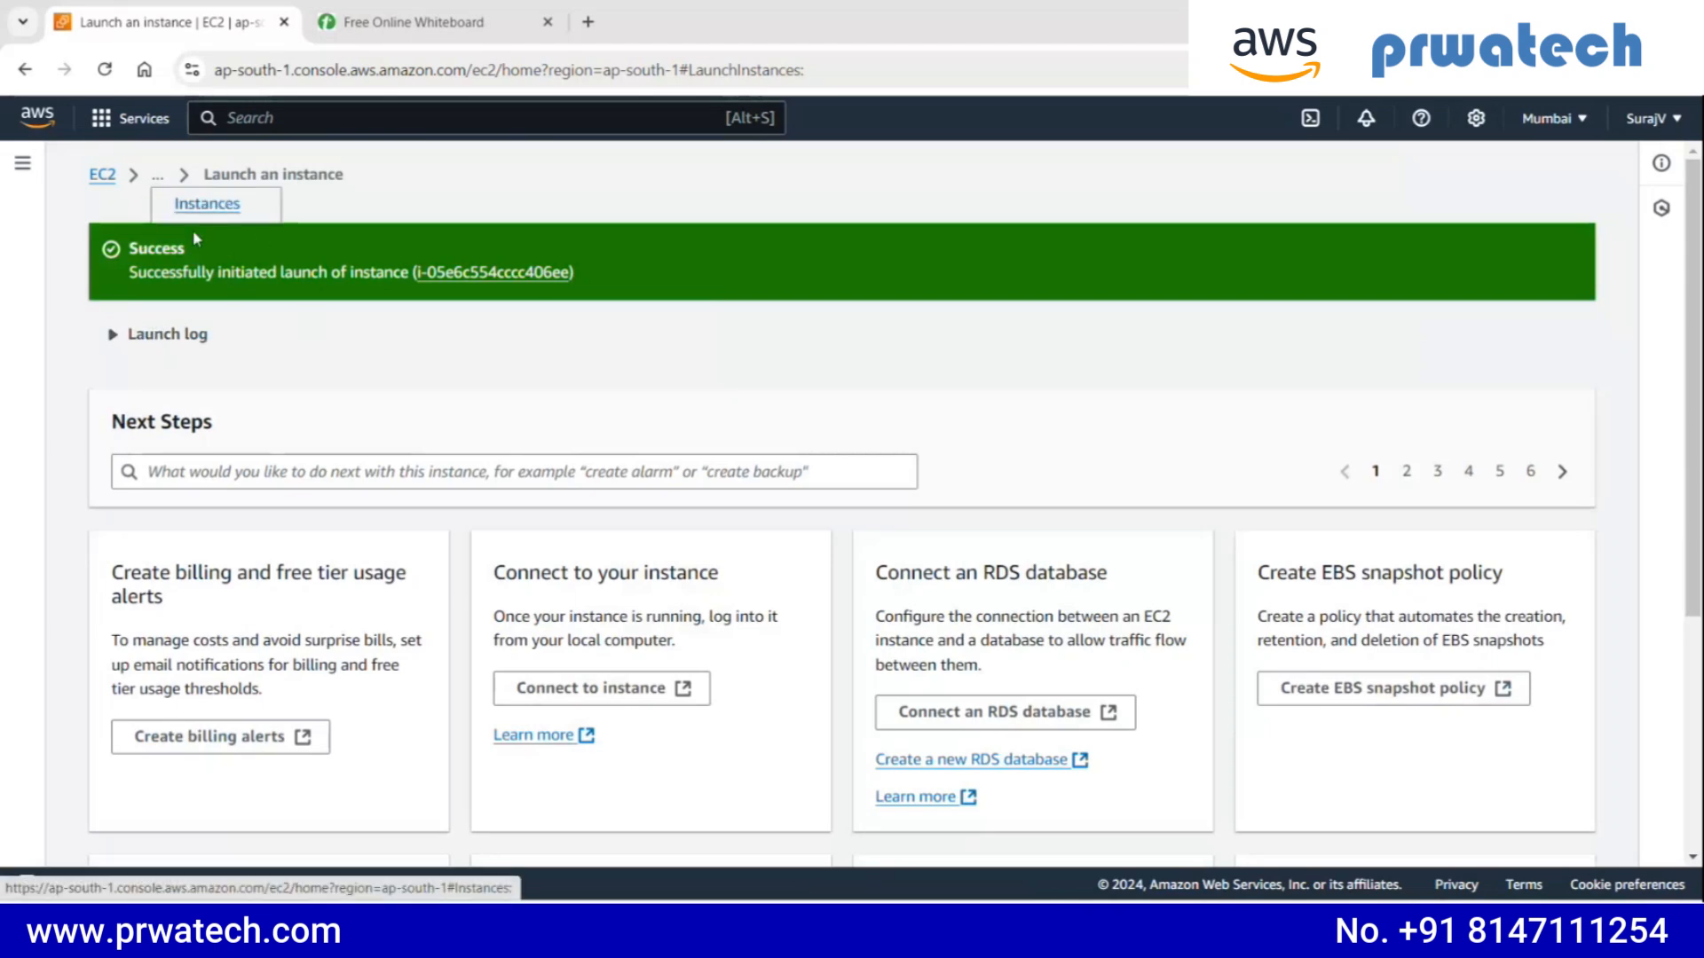
left_click(200, 205)
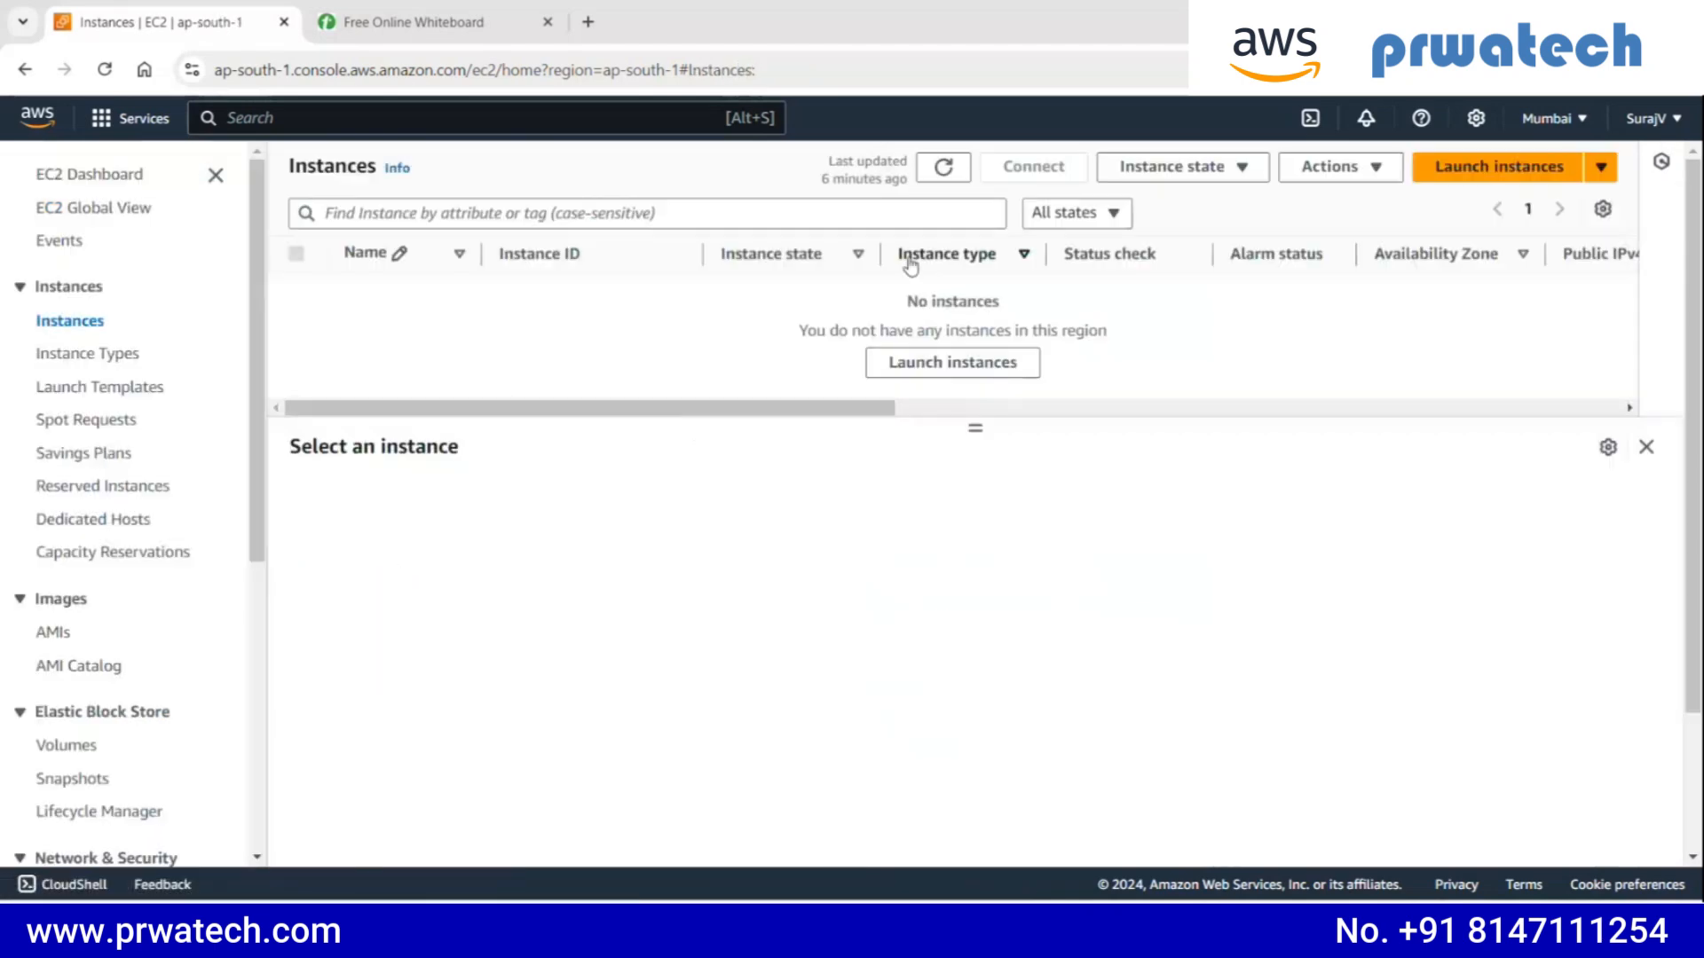
left_click(936, 180)
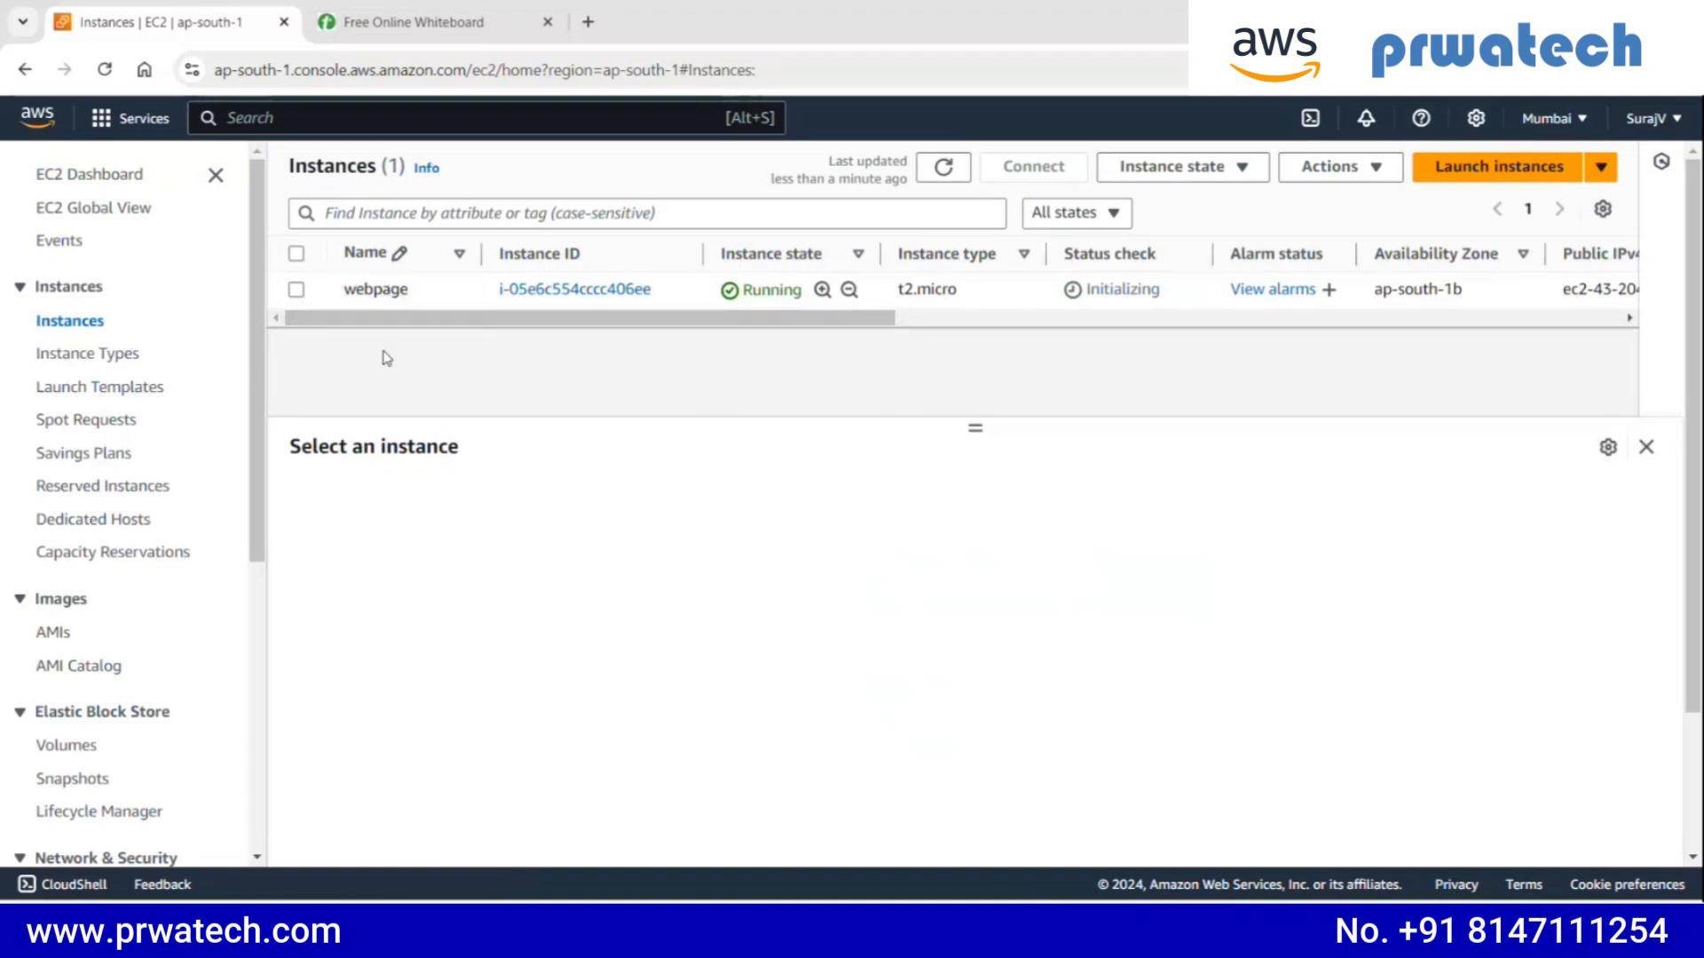
- Select the webpage instance and copy its public IPv4 address from the instance summary
left_click(300, 295)
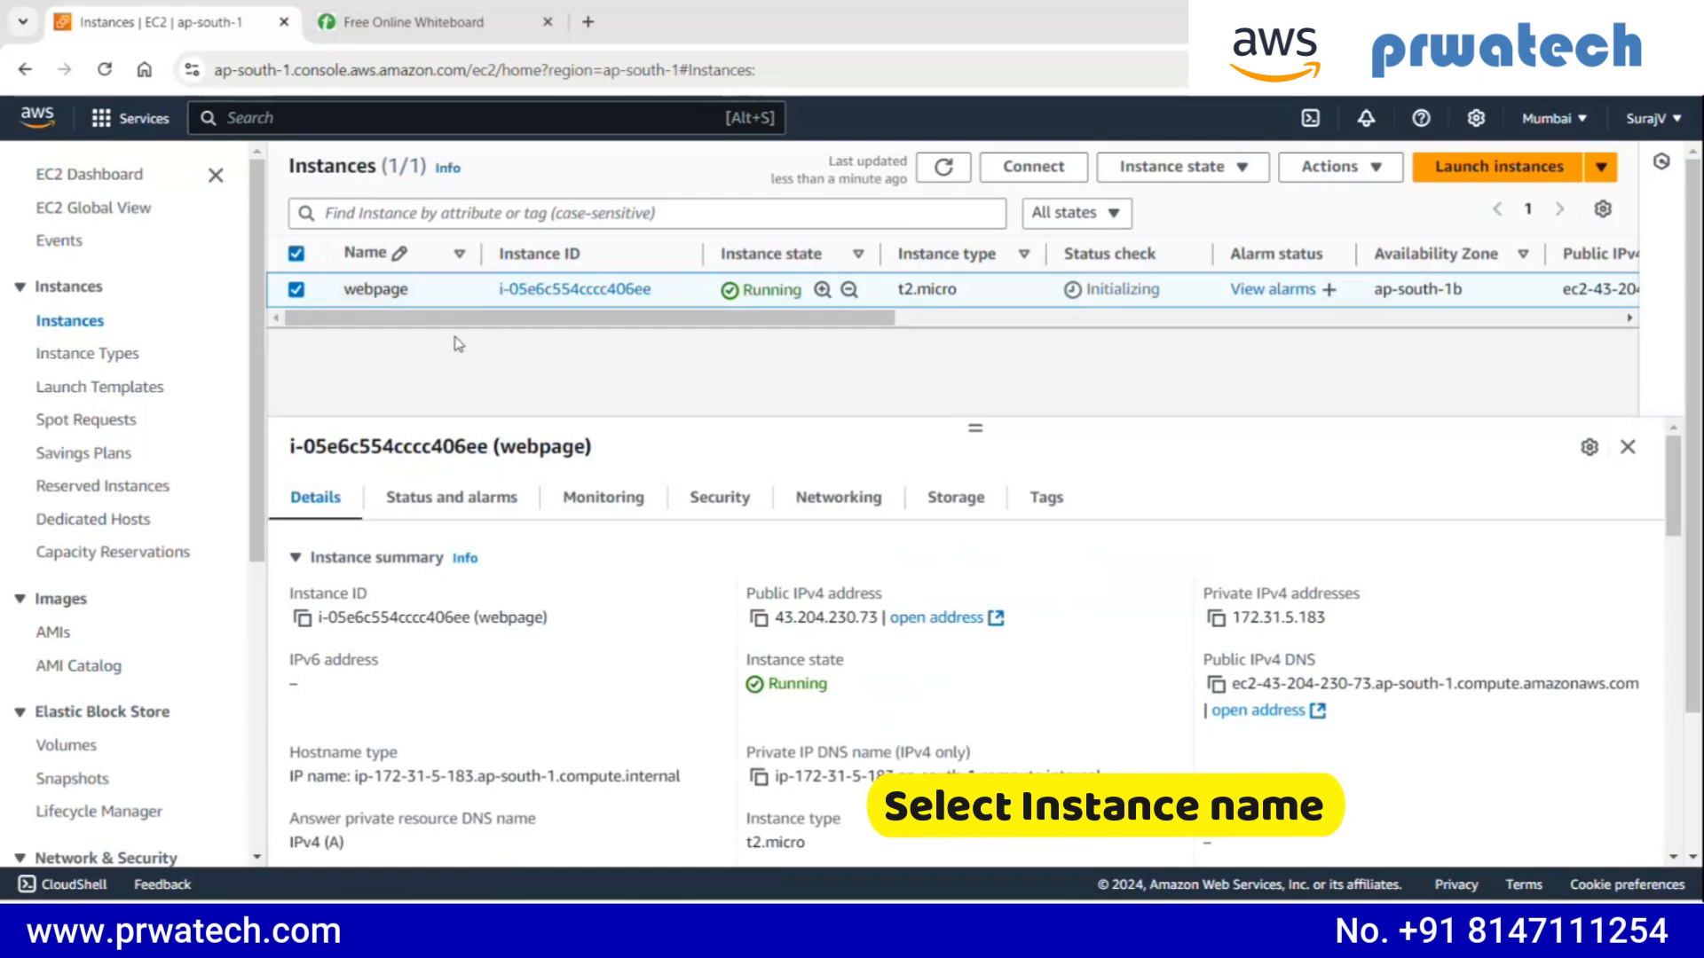
left_click(758, 618)
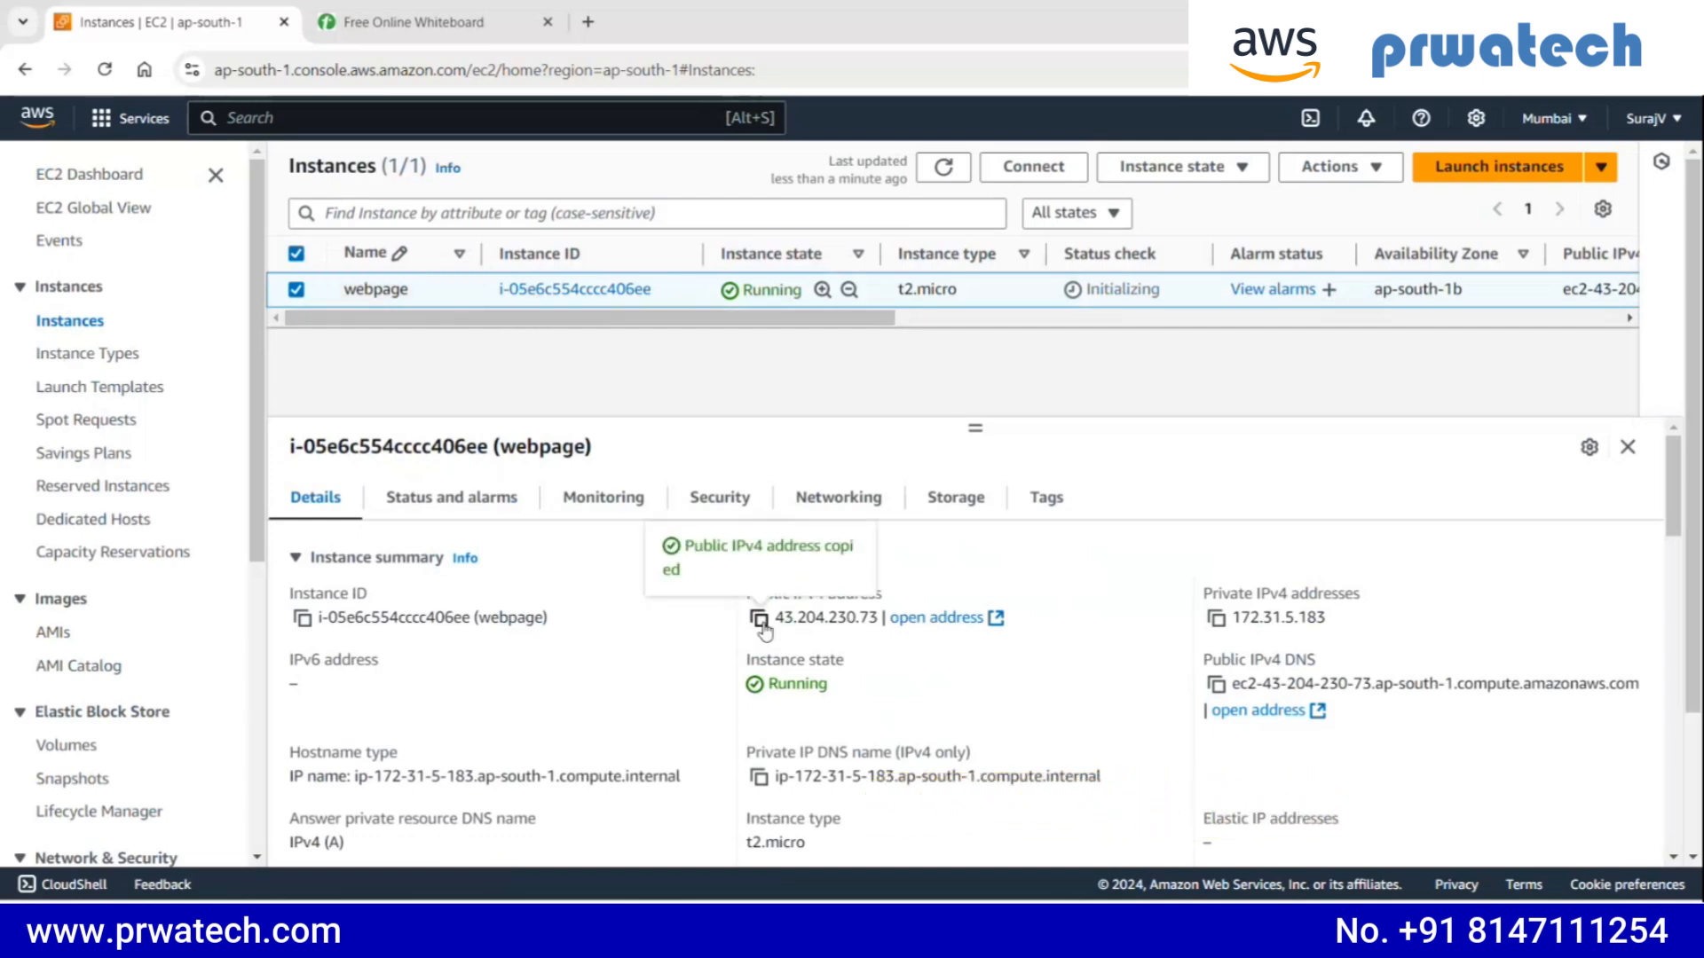
left_click(376, 558)
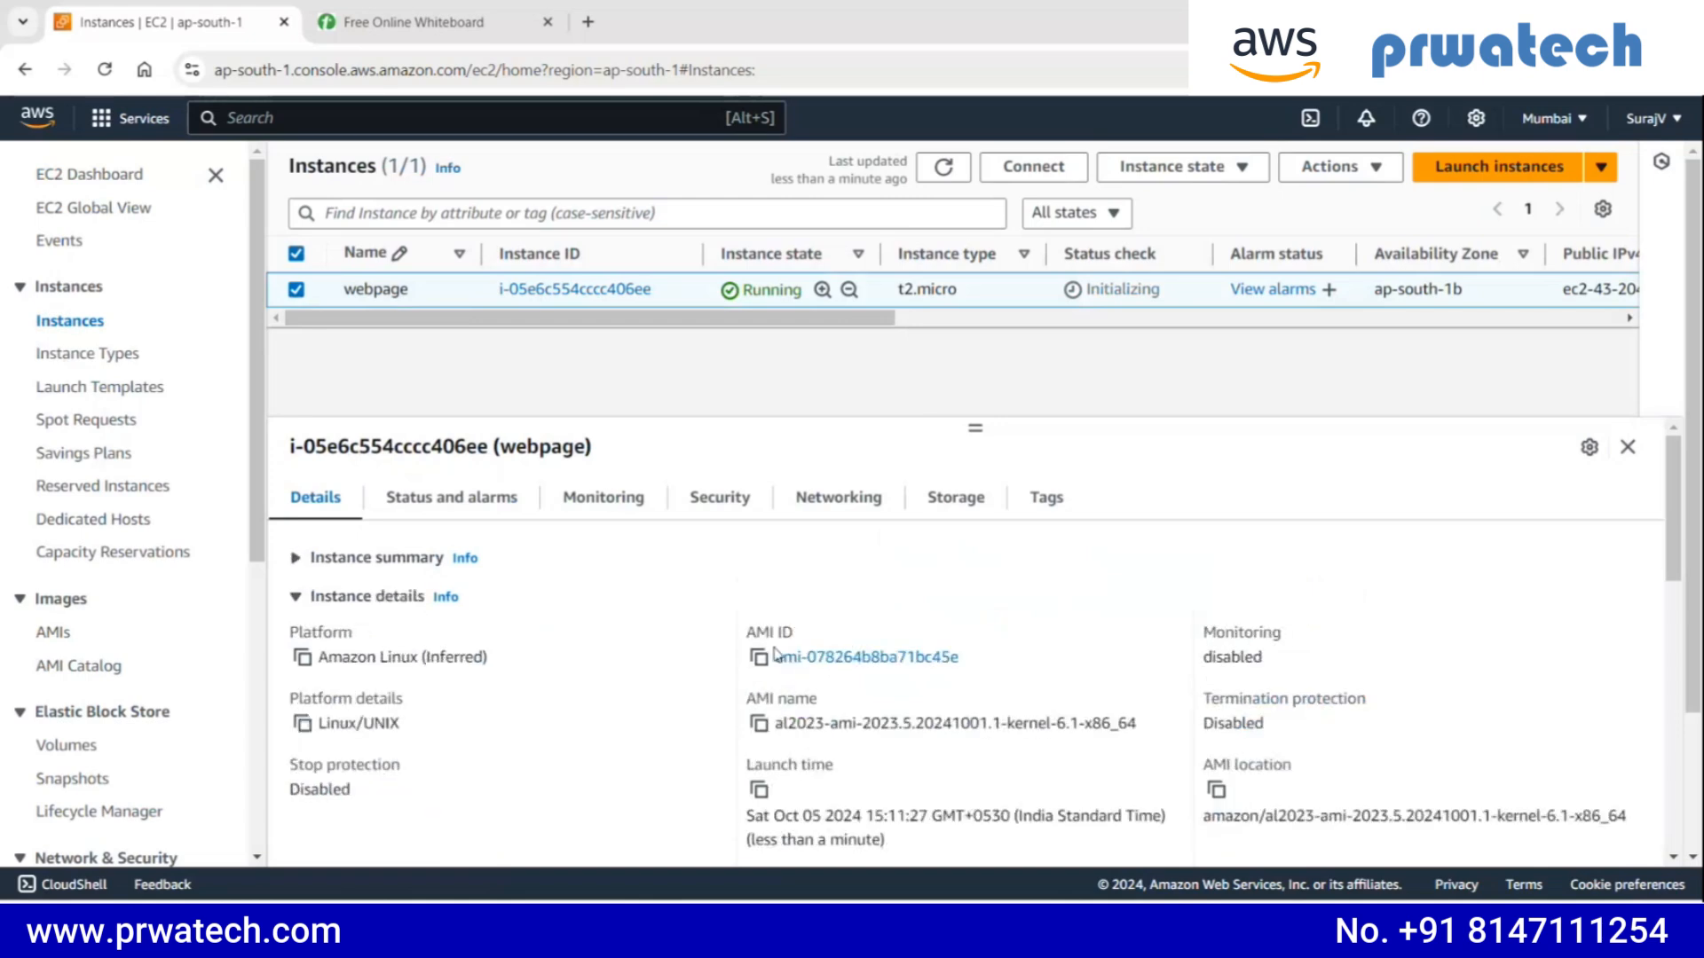
left_click(330, 558)
scroll(778, 601, "down", 2)
scroll(772, 568, "up", 1)
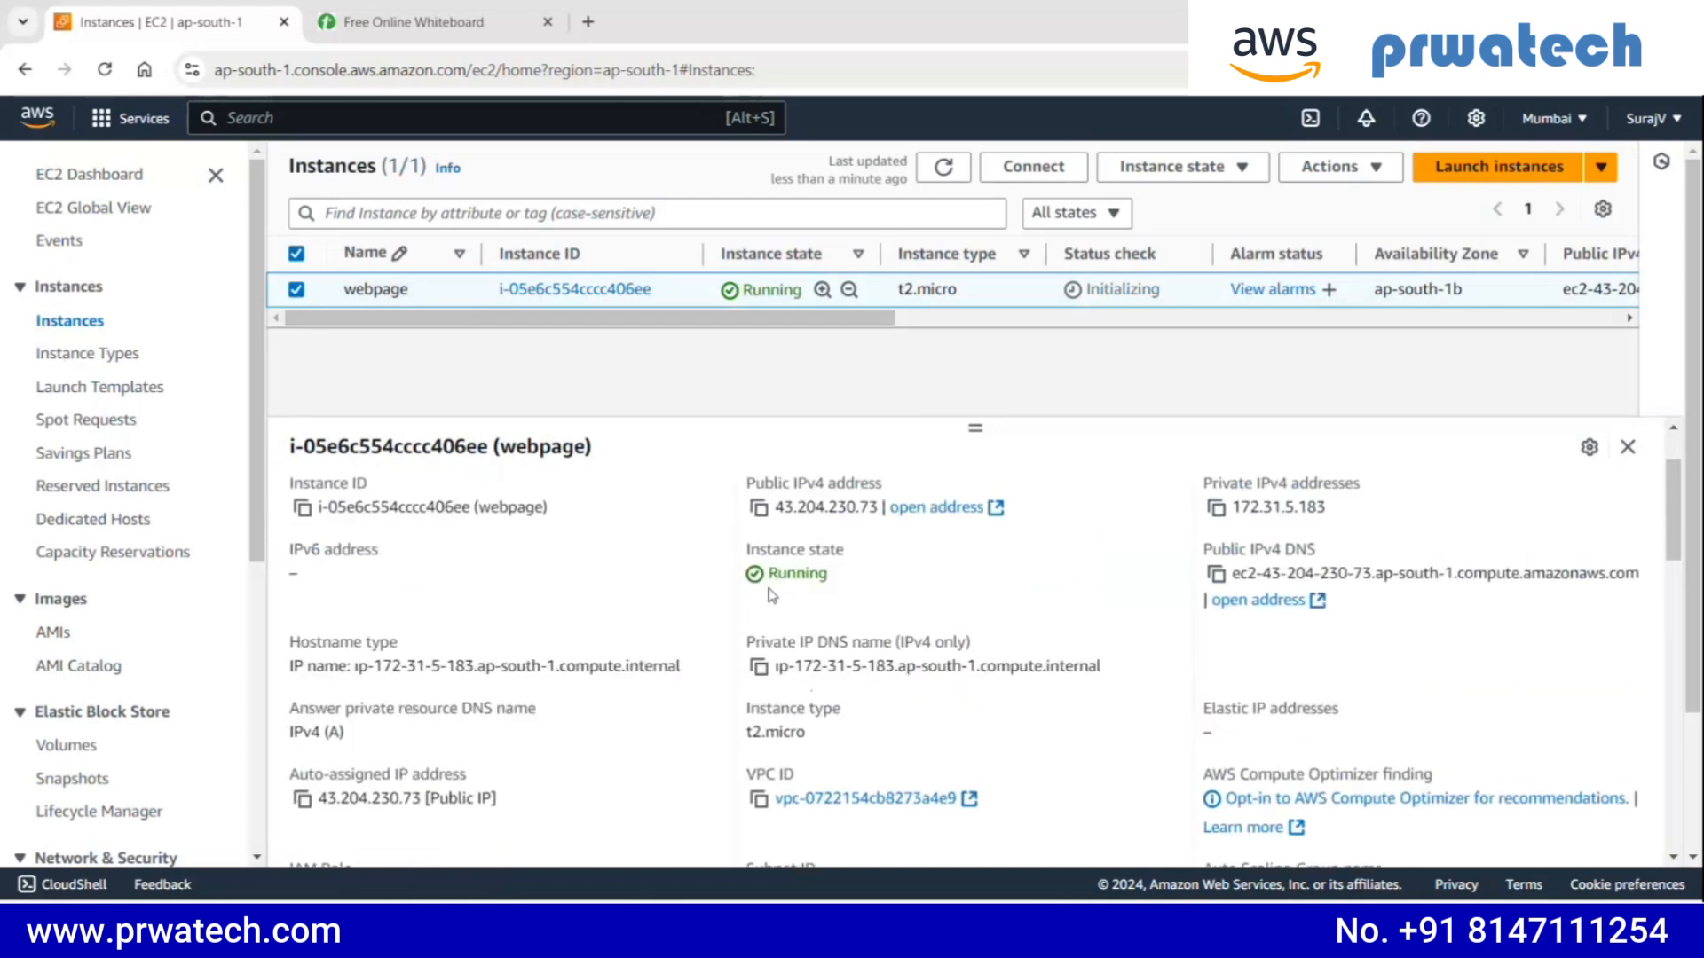
left_click(761, 513)
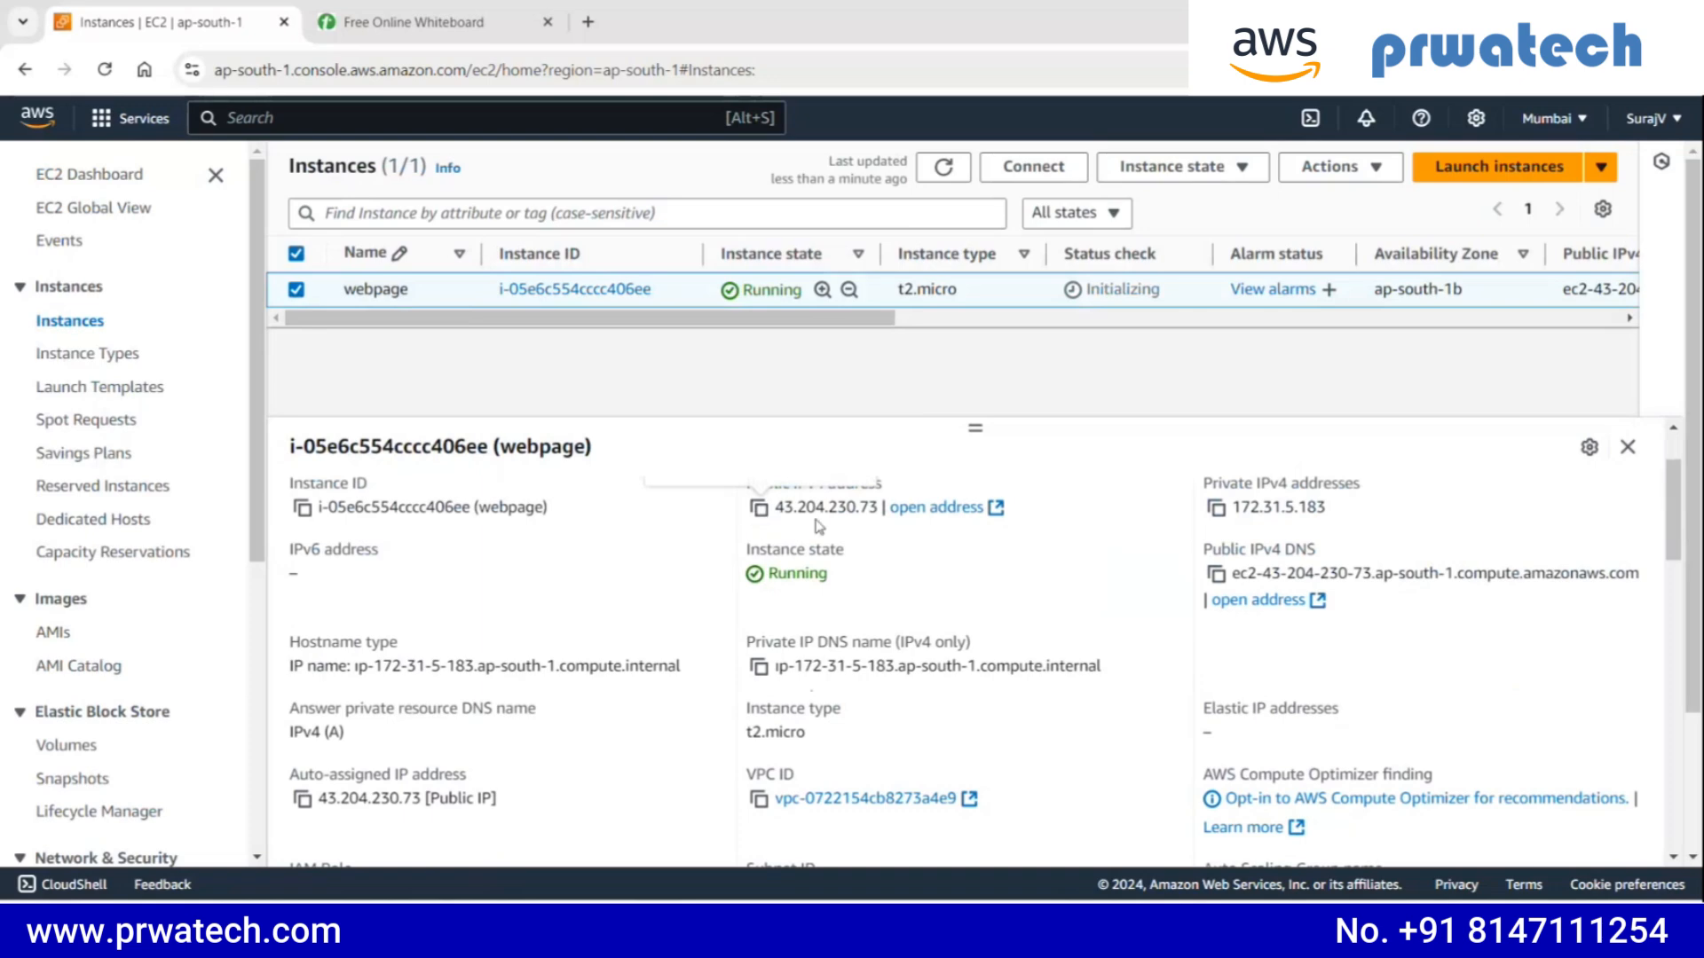
left_click_drag(784, 508, 881, 525)
scroll(892, 588, "up", 2)
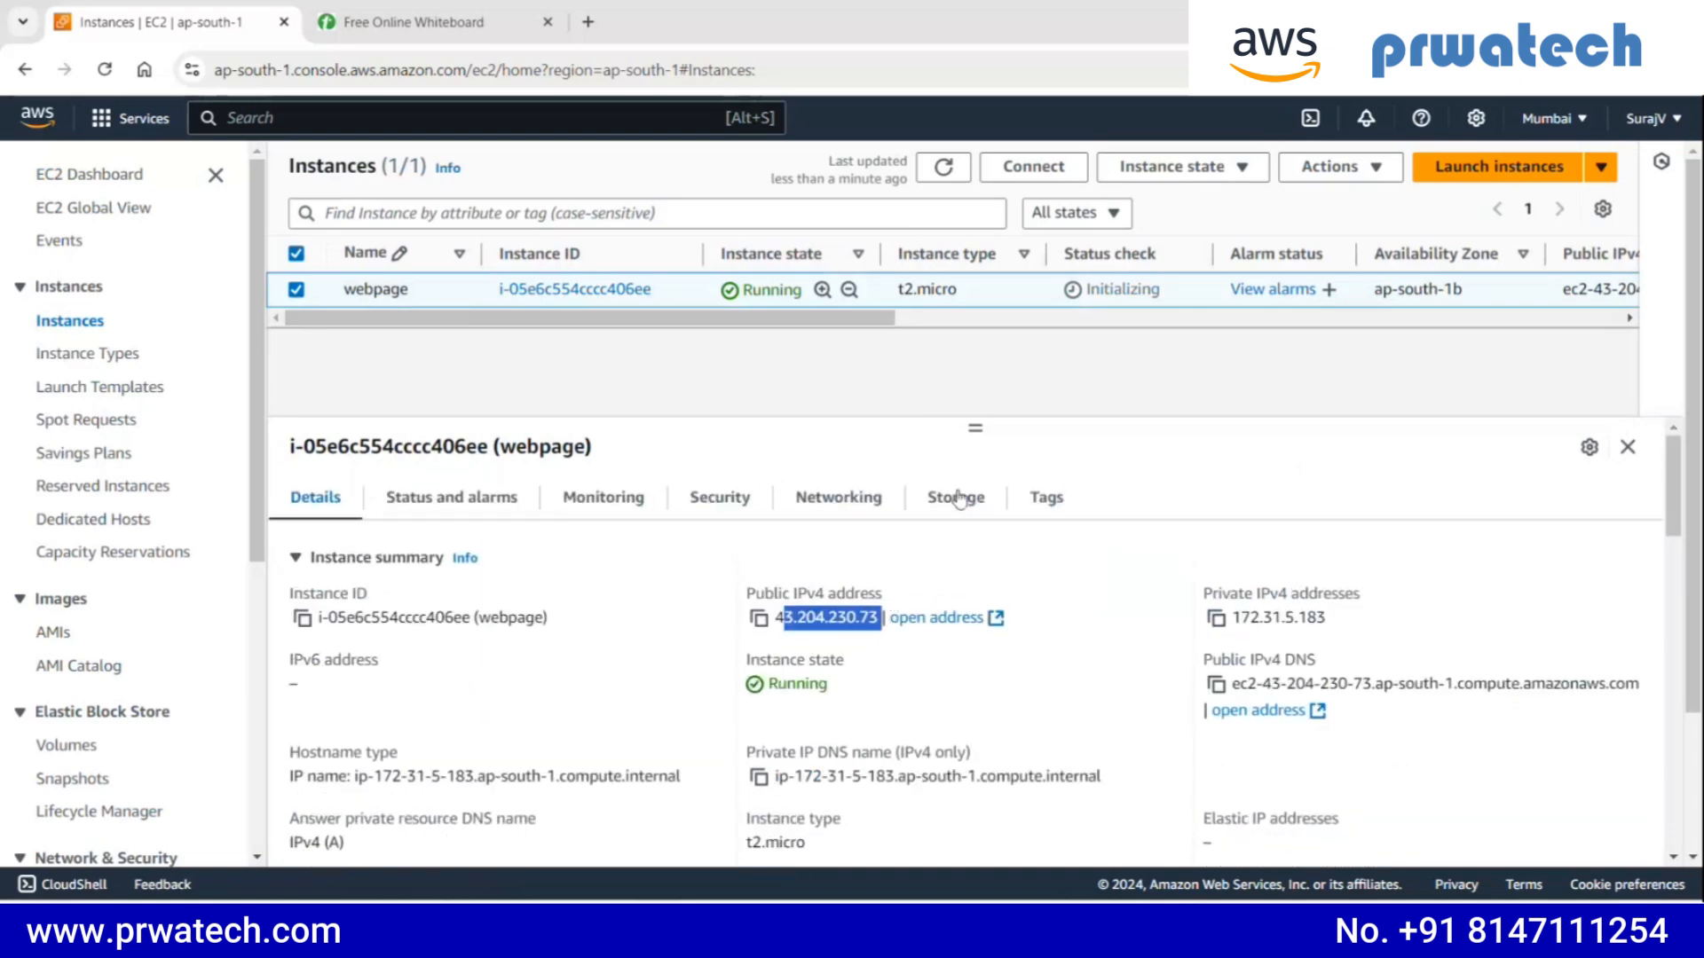
left_click(976, 428)
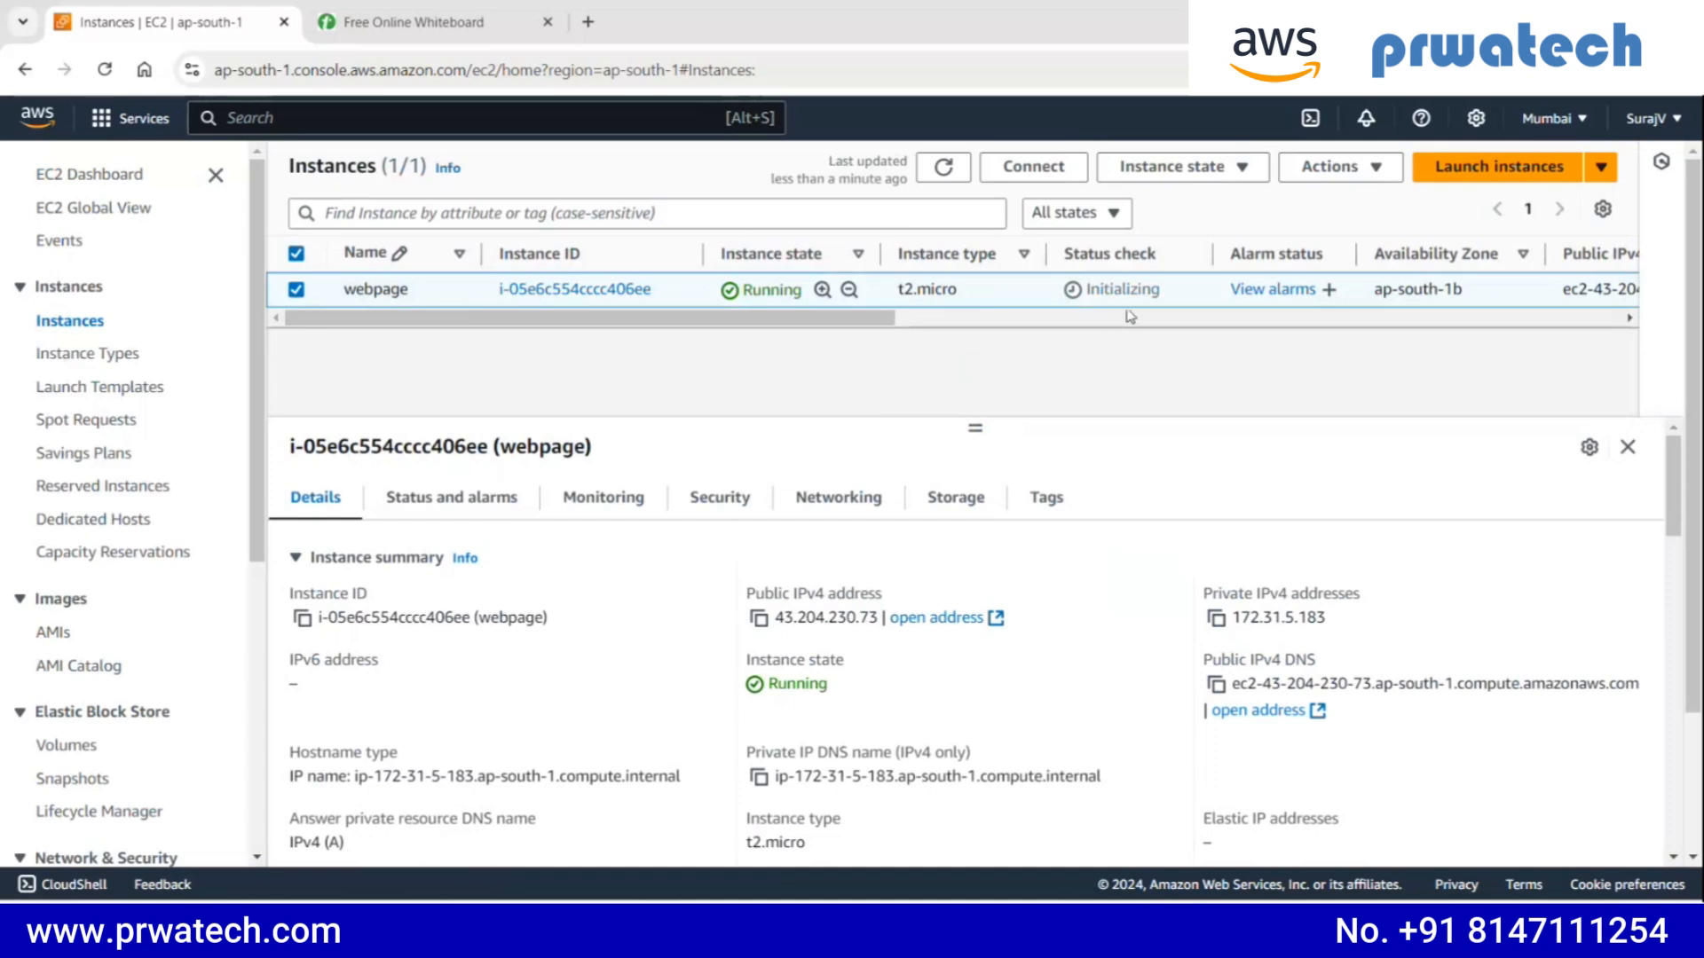
left_click_drag(1086, 294, 1170, 302)
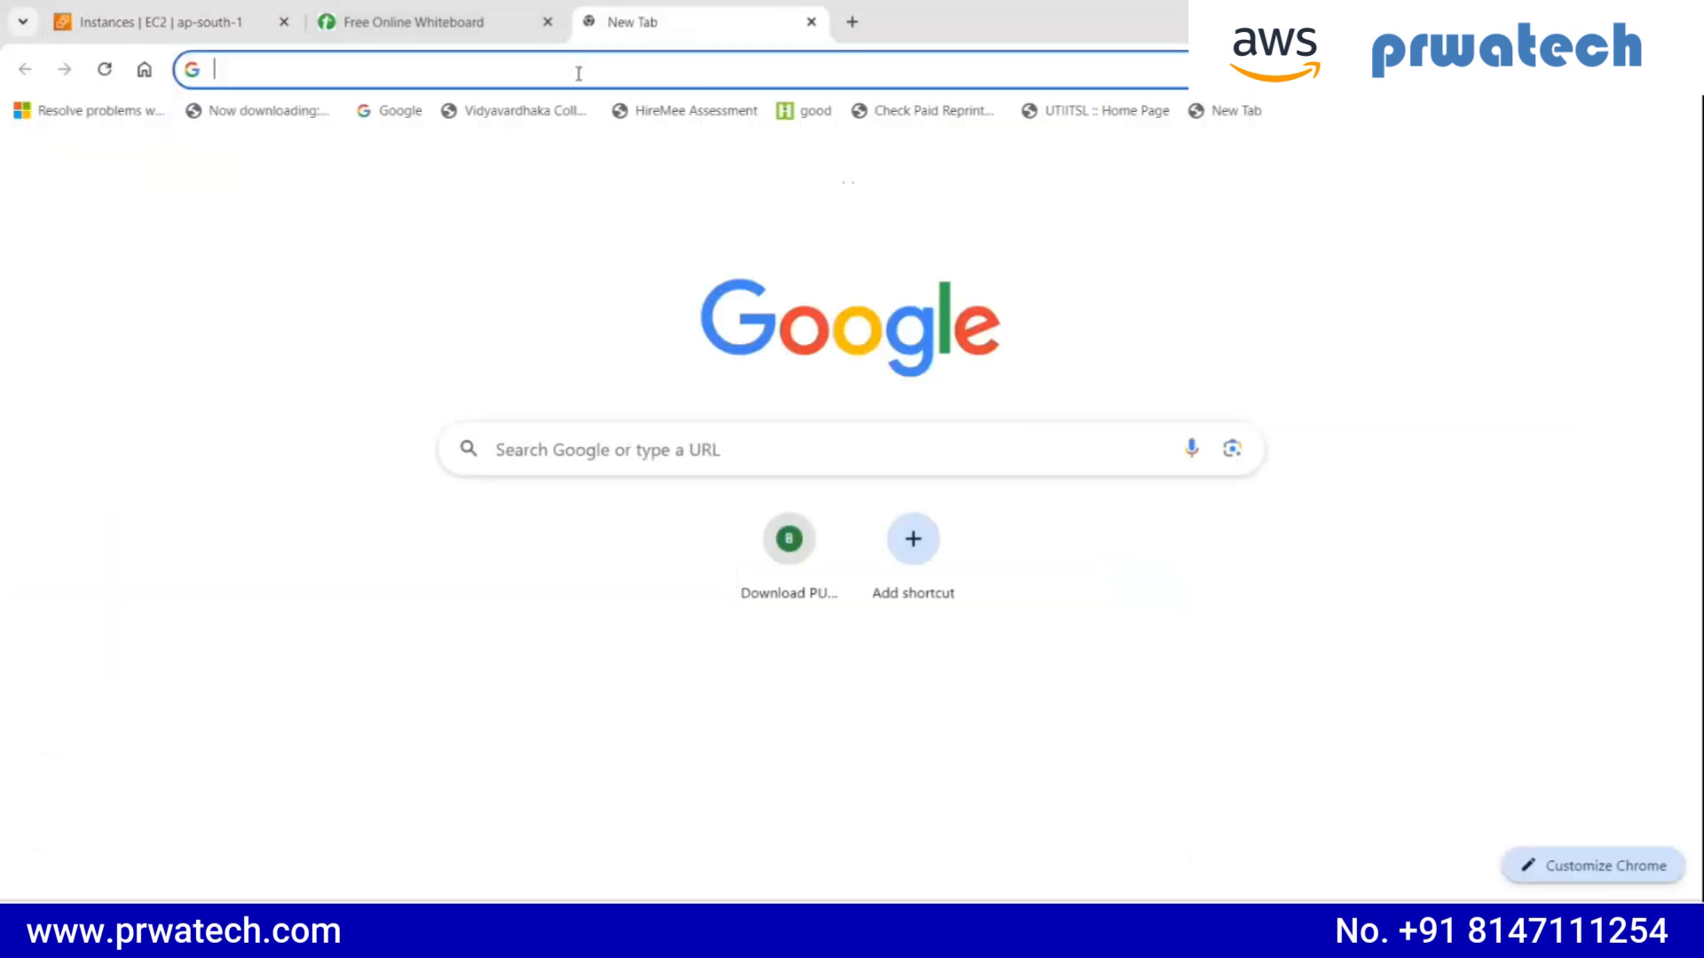
left_click(588, 21)
key("ctrl+v")
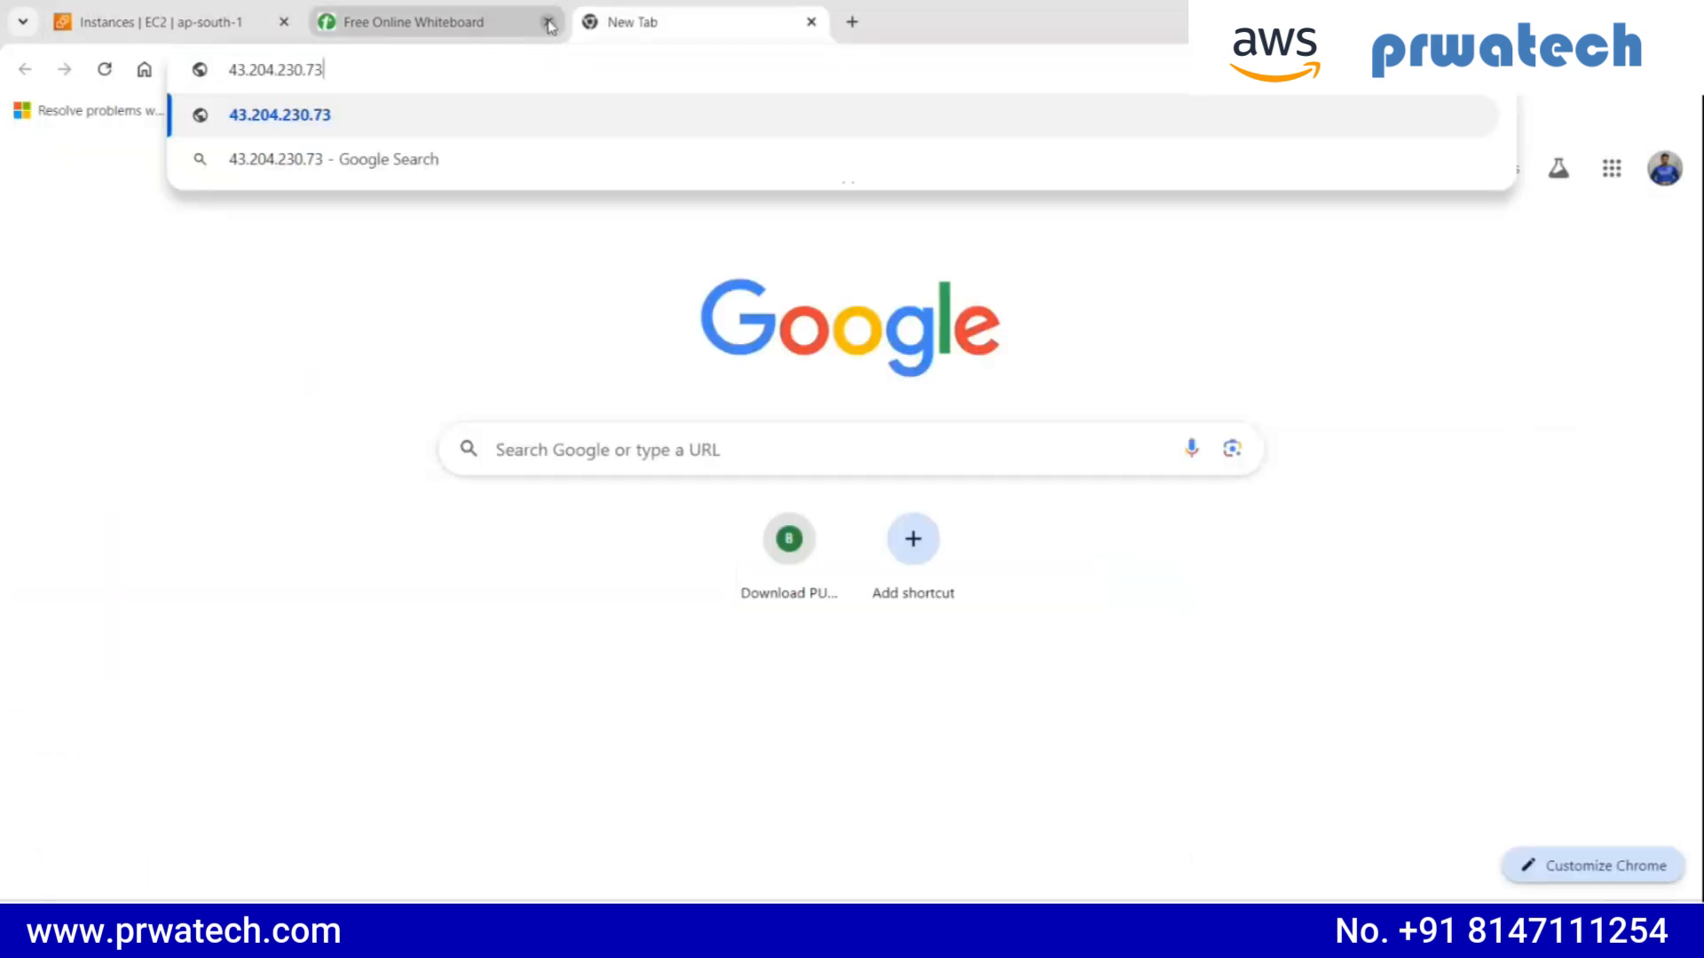
left_click(547, 21)
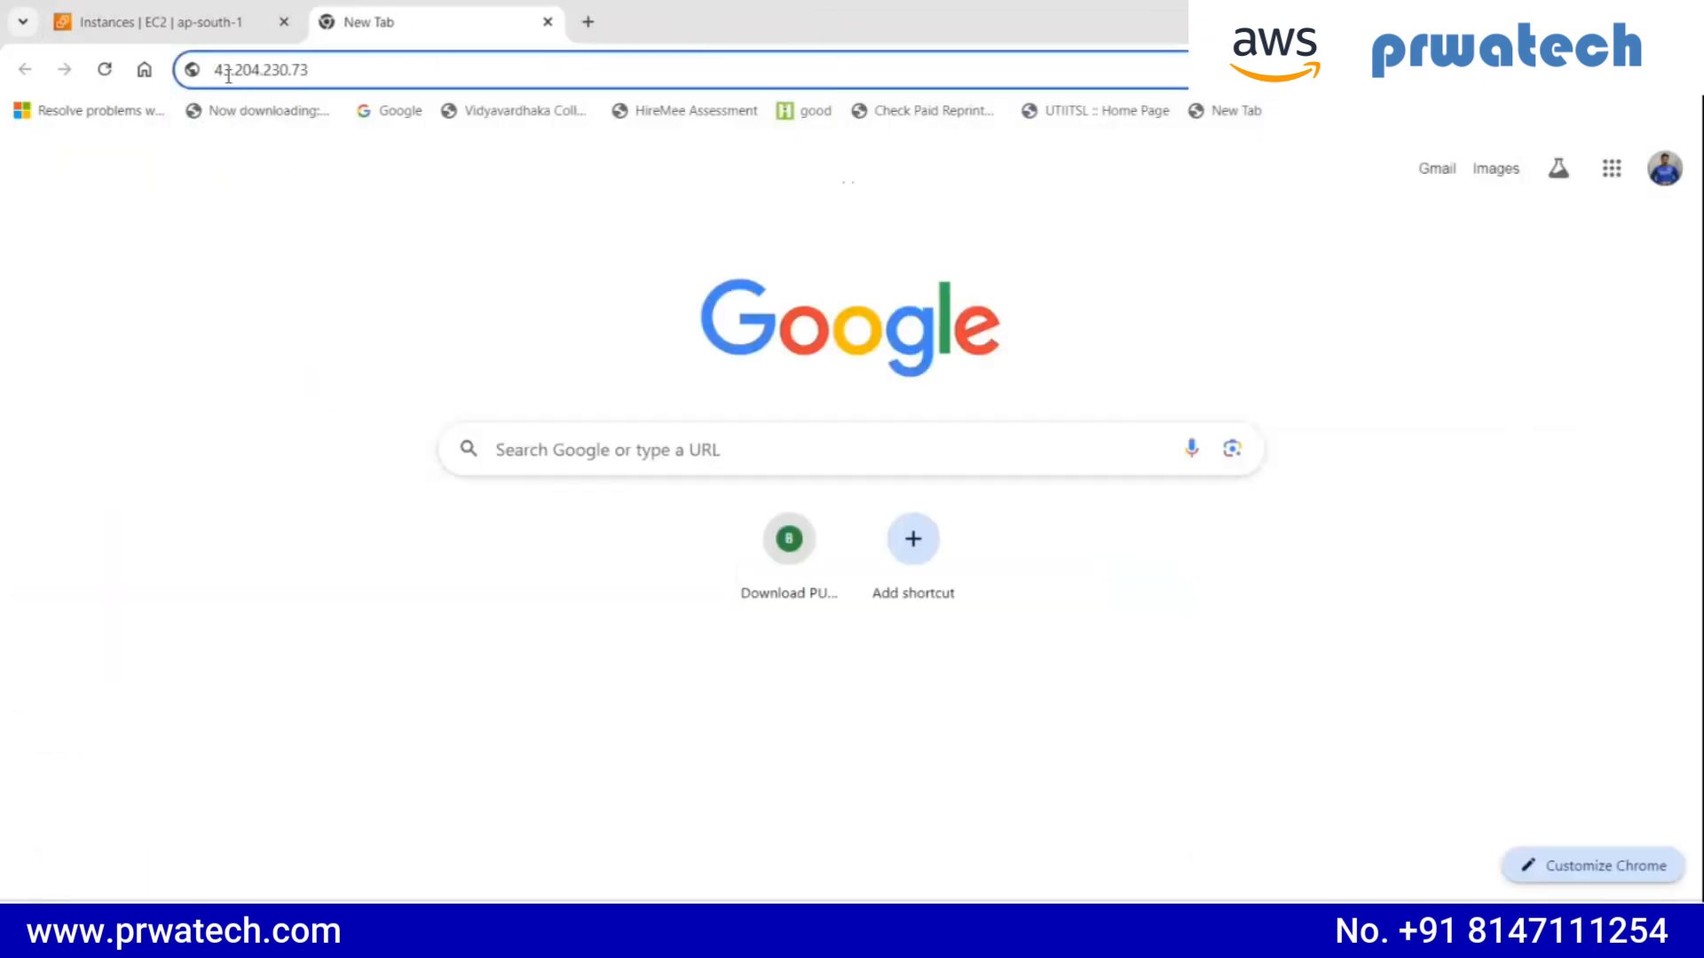
left_click(228, 75)
type("http")
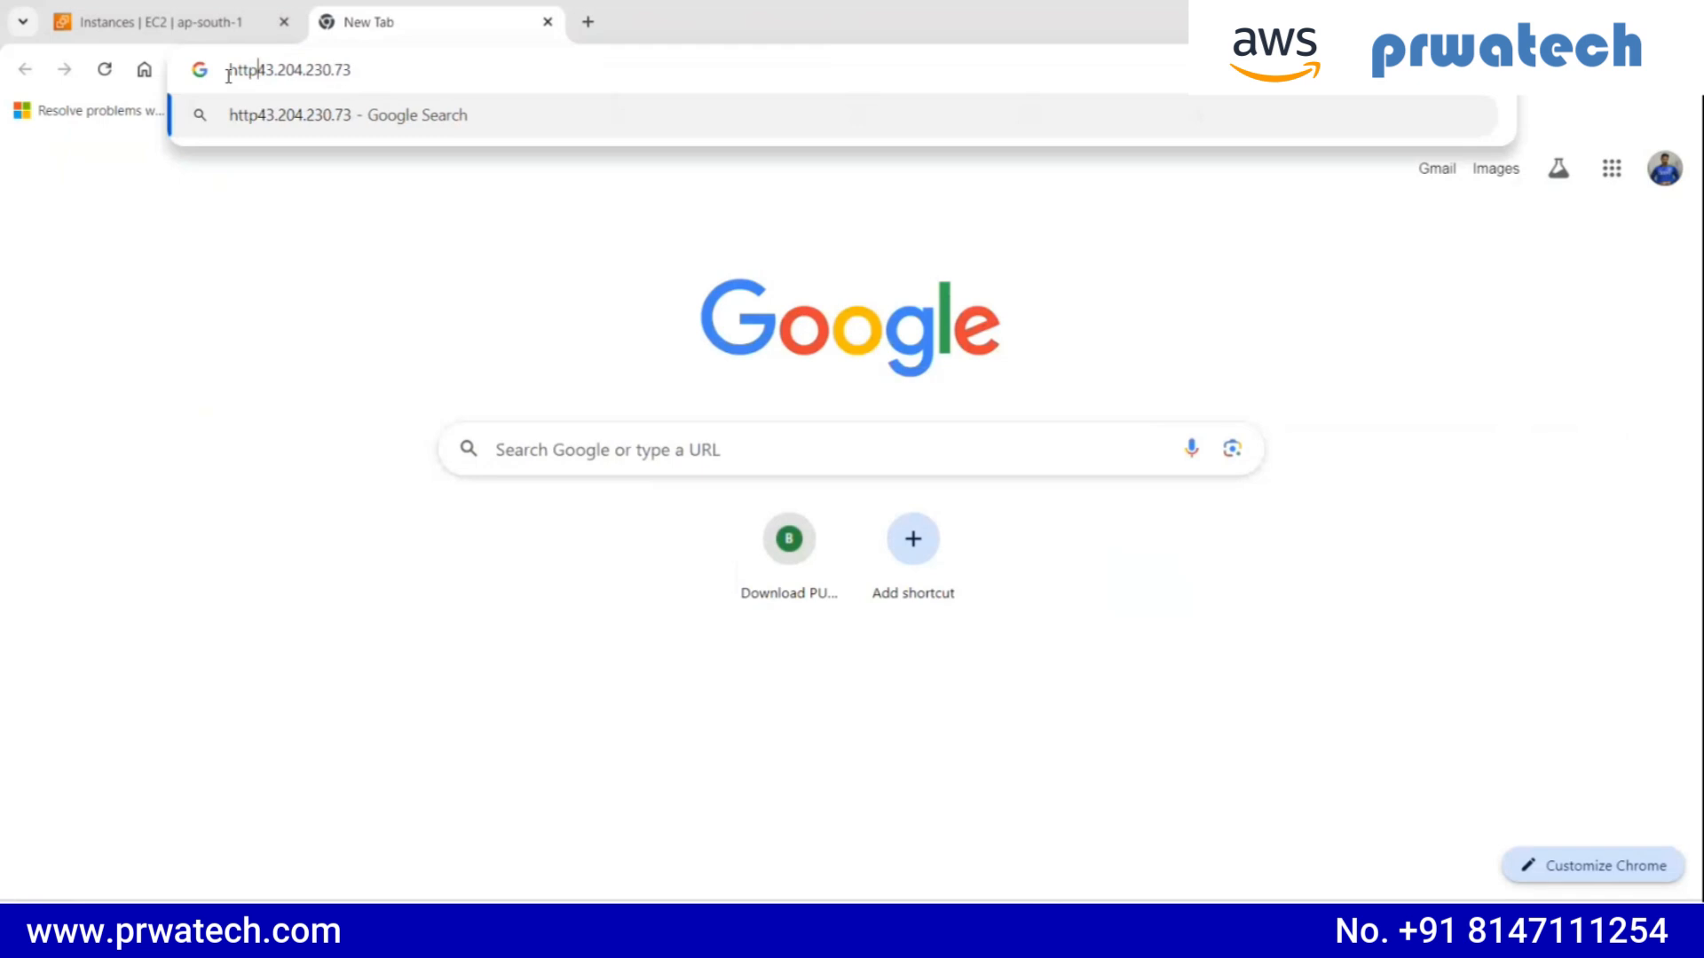
type("://")
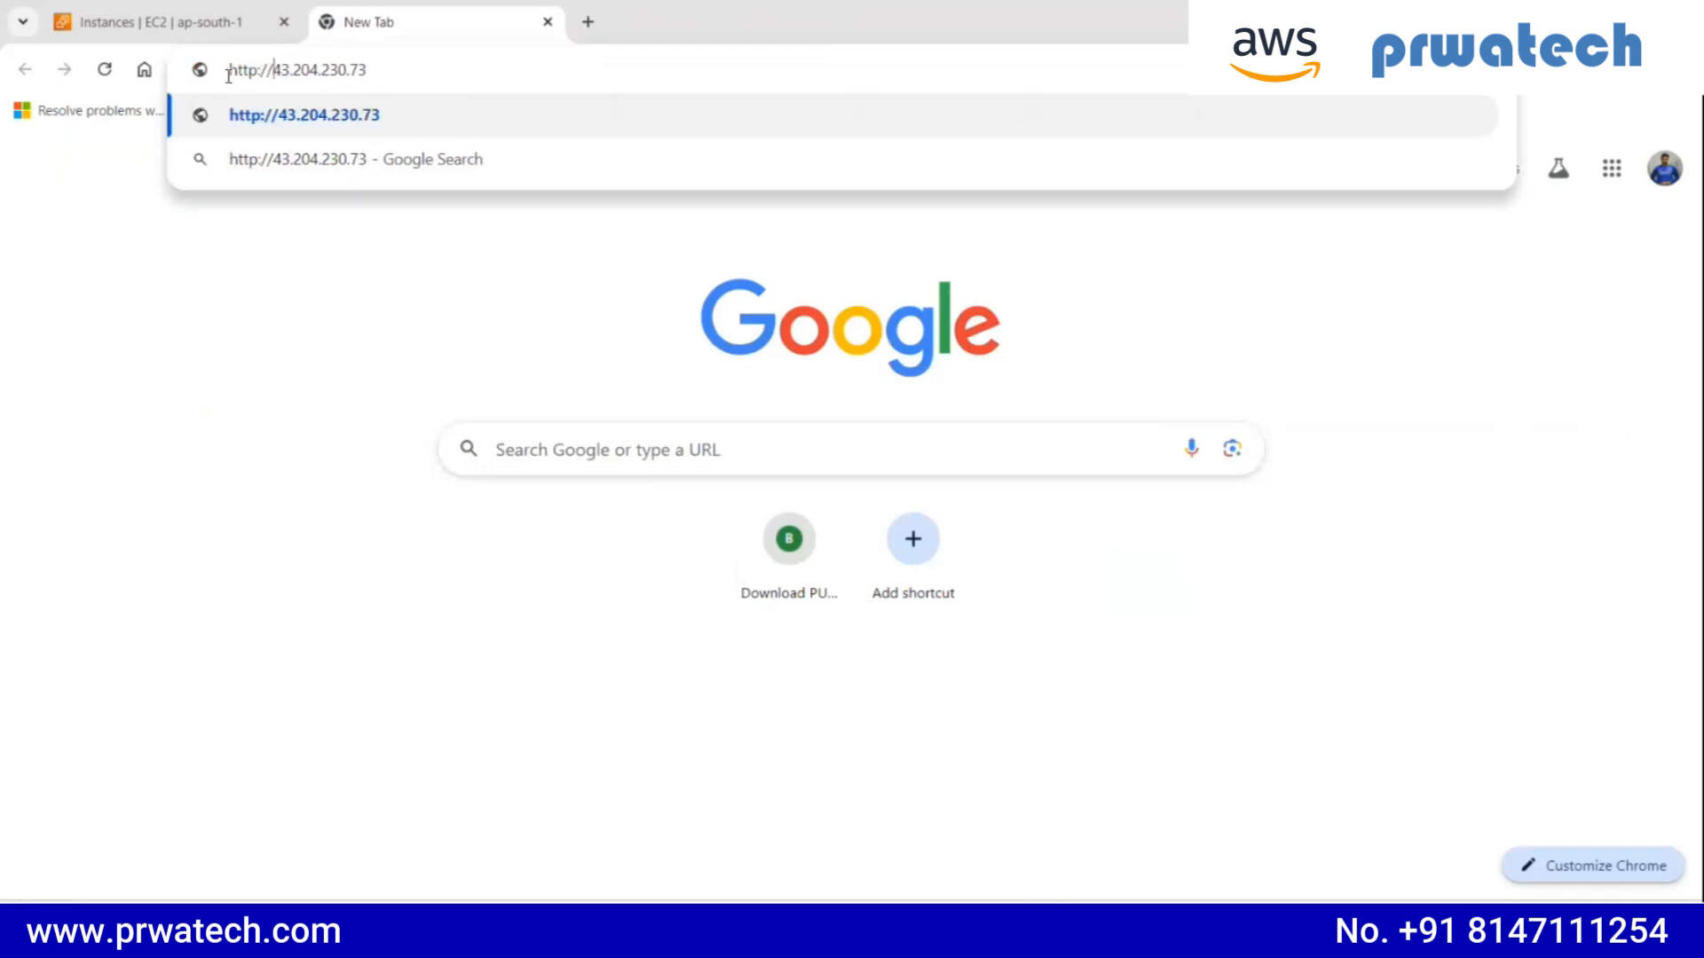
key("Return")
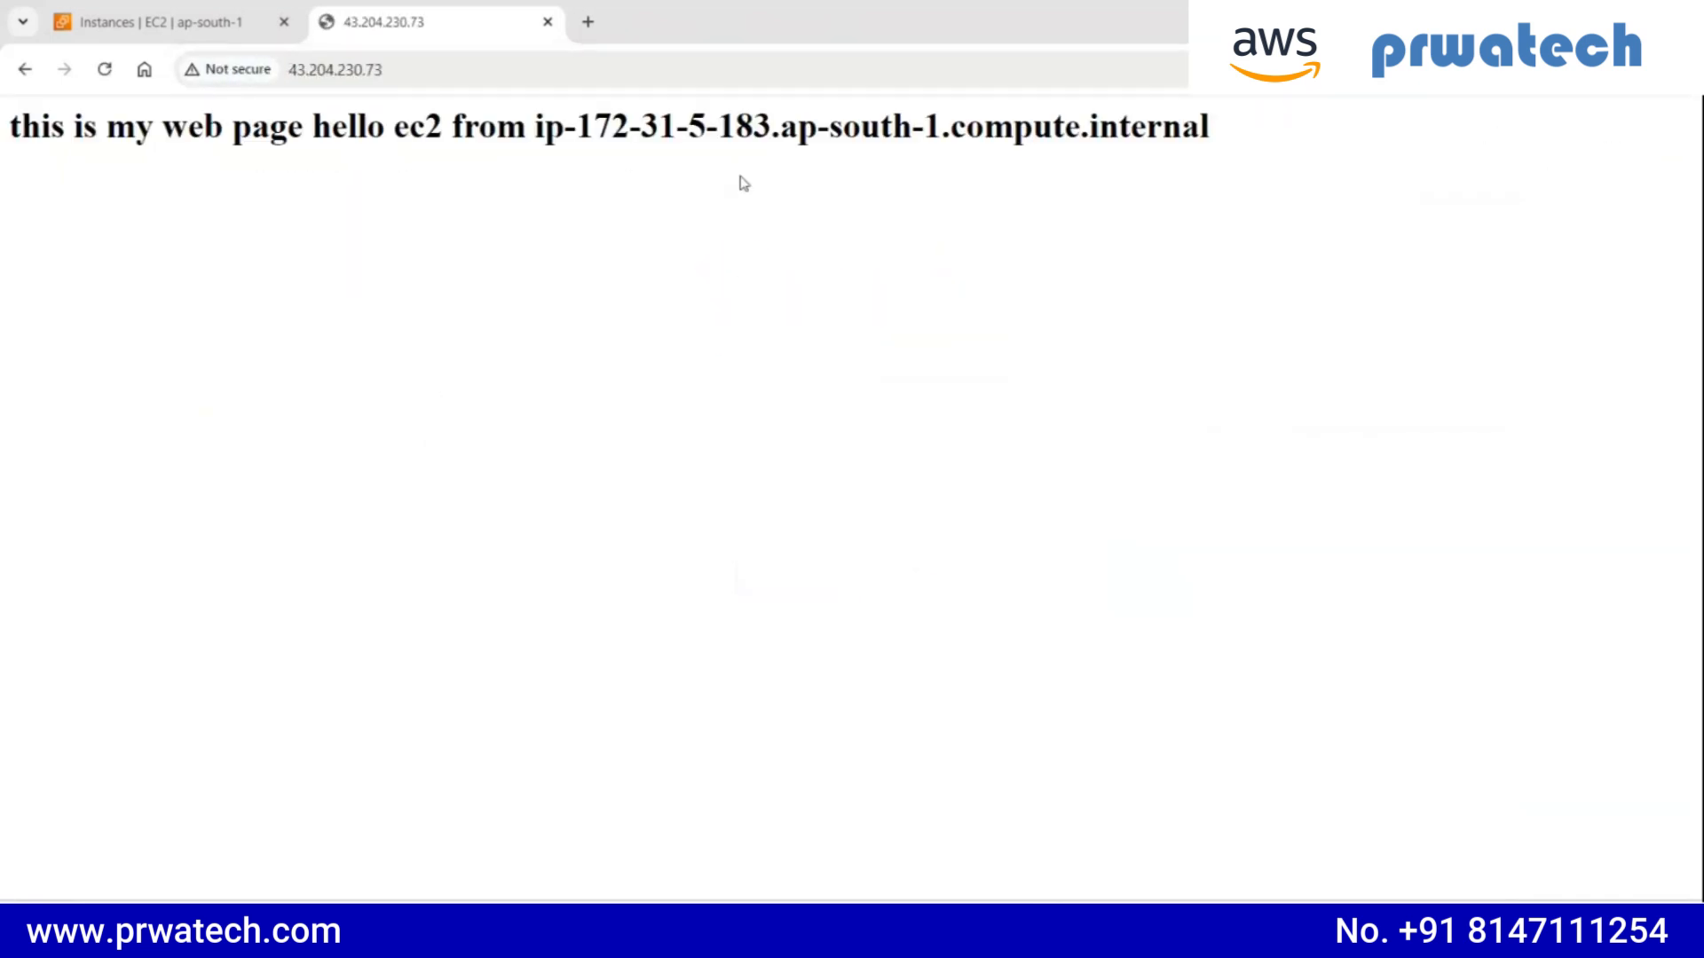
- Compare the IP address shown in the web page's text with the private IPv4 address in the webpage instance's summary
left_click_drag(54, 125, 768, 124)
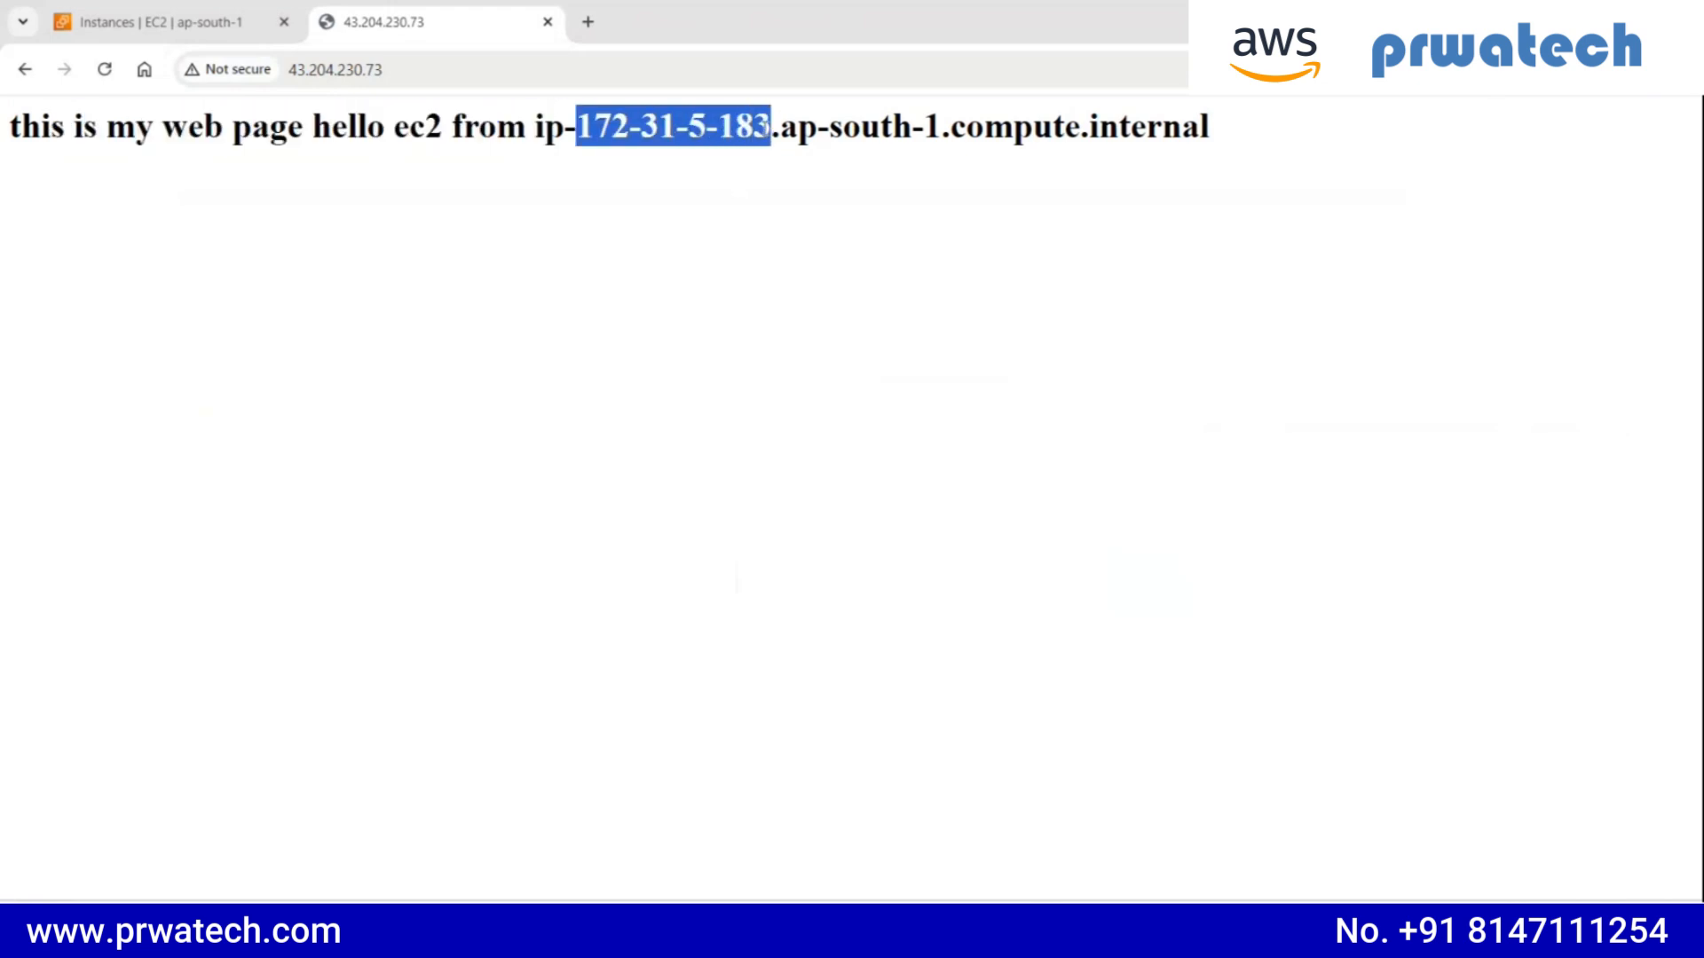
left_click(239, 22)
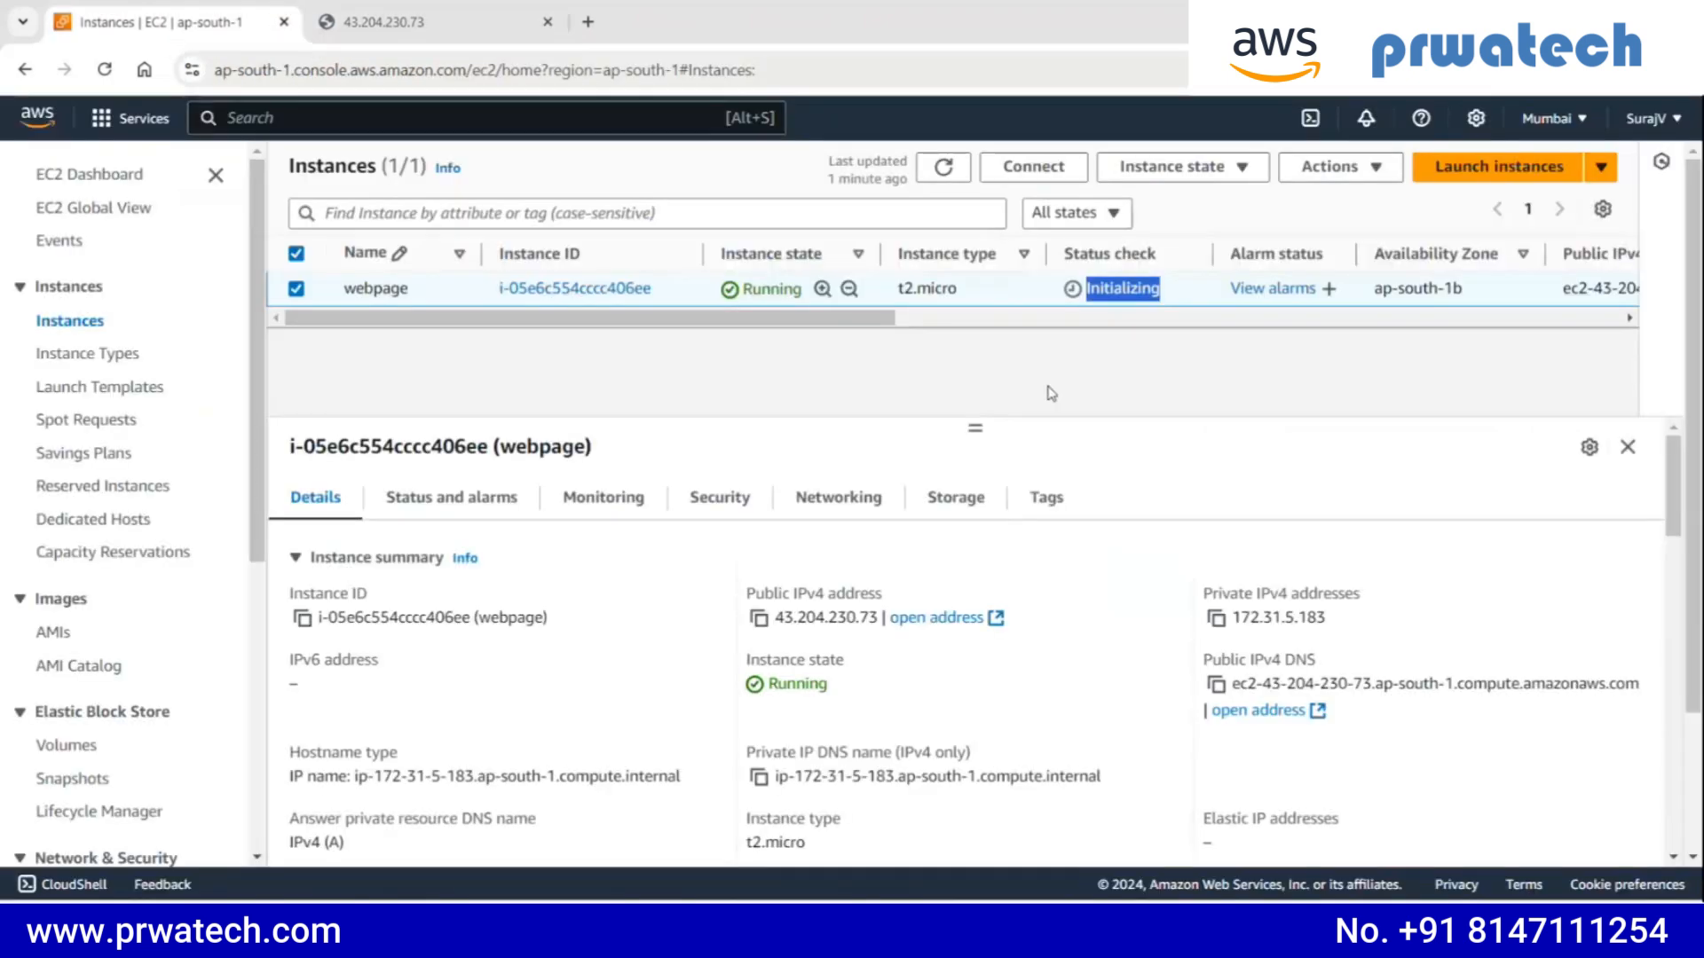
left_click_drag(1231, 617, 1336, 610)
left_click(504, 26)
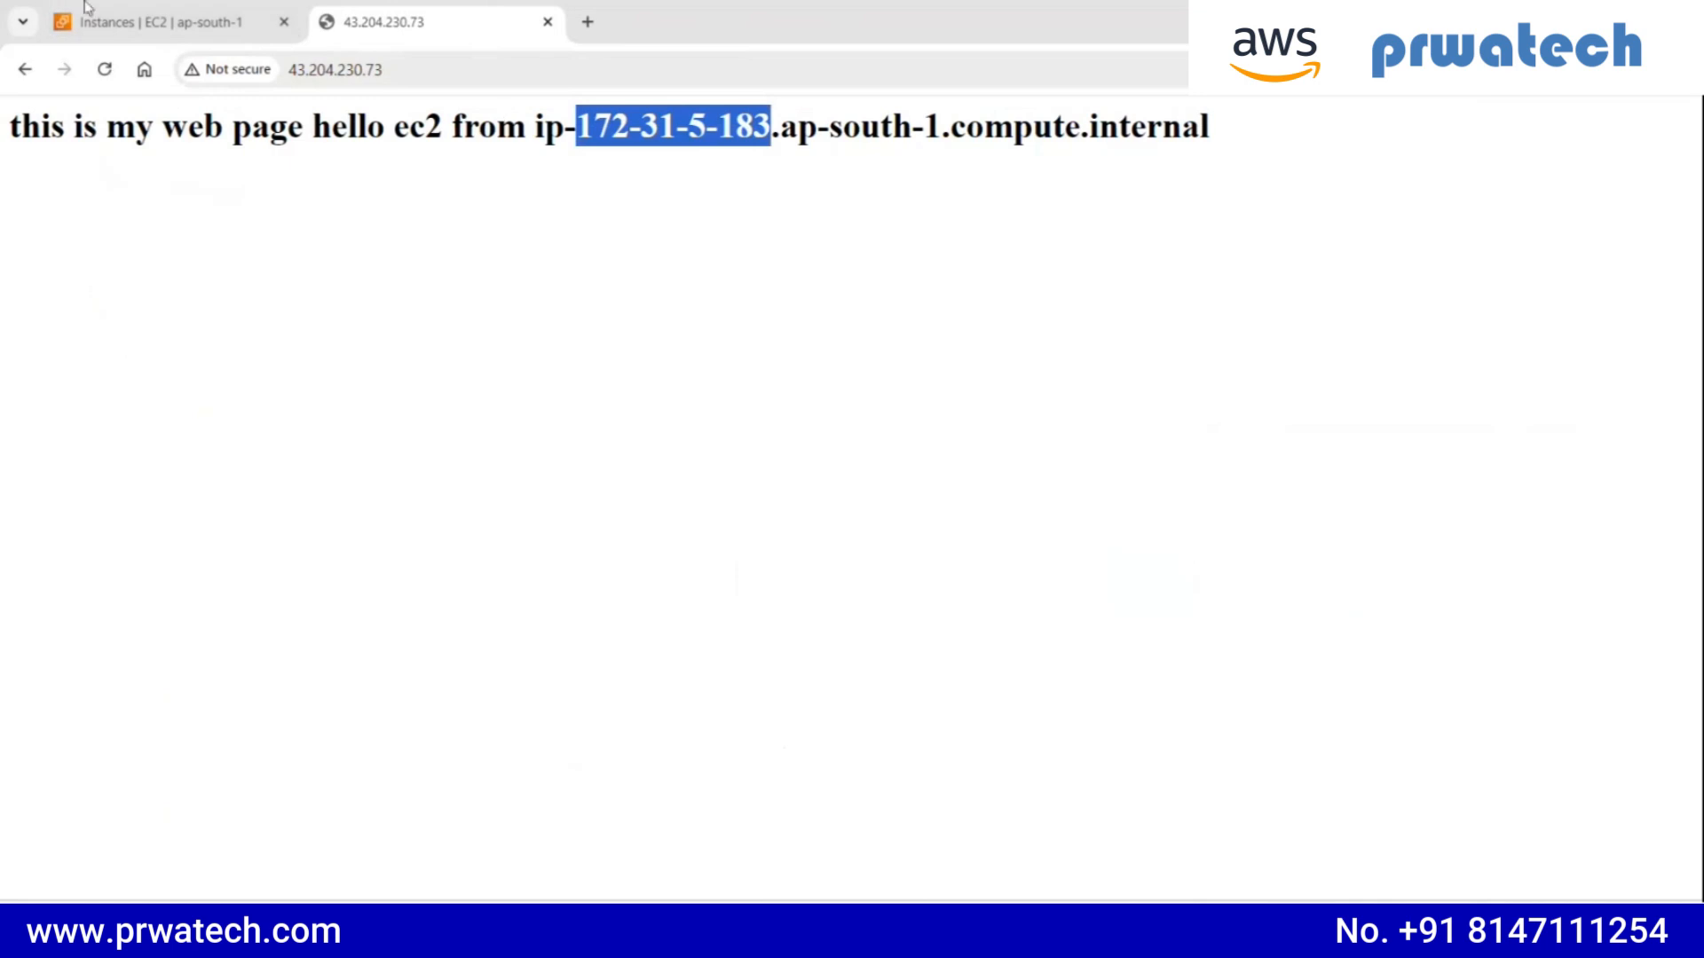
left_click(169, 18)
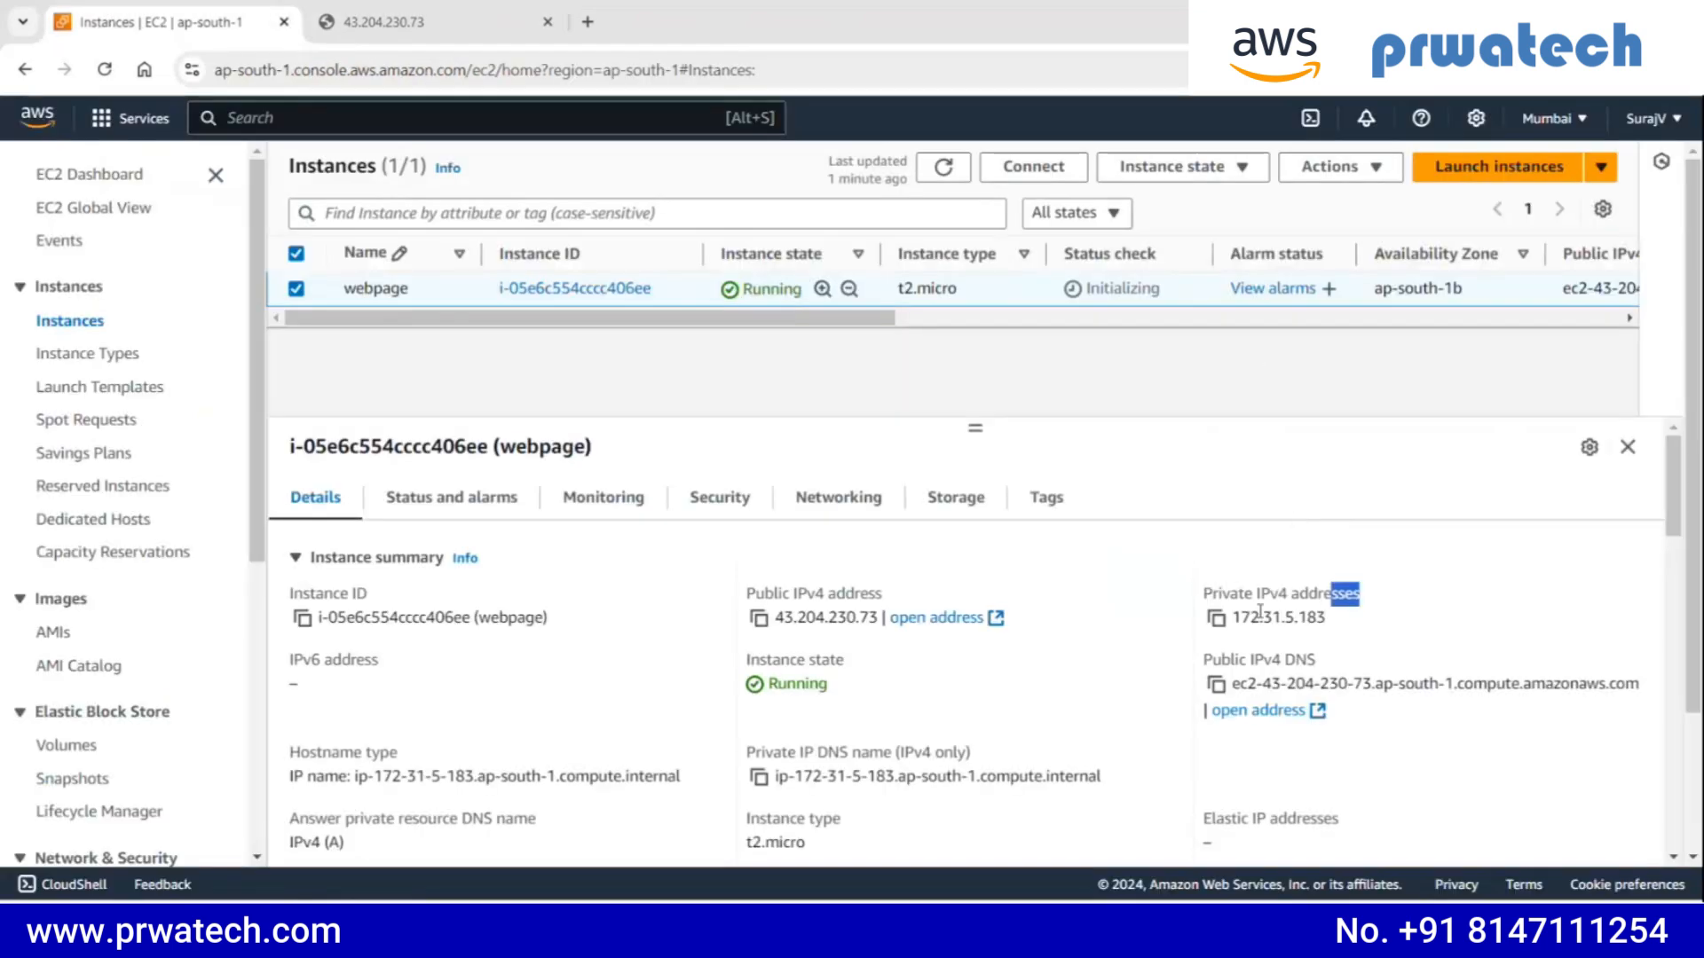
left_click_drag(1251, 619, 1295, 616)
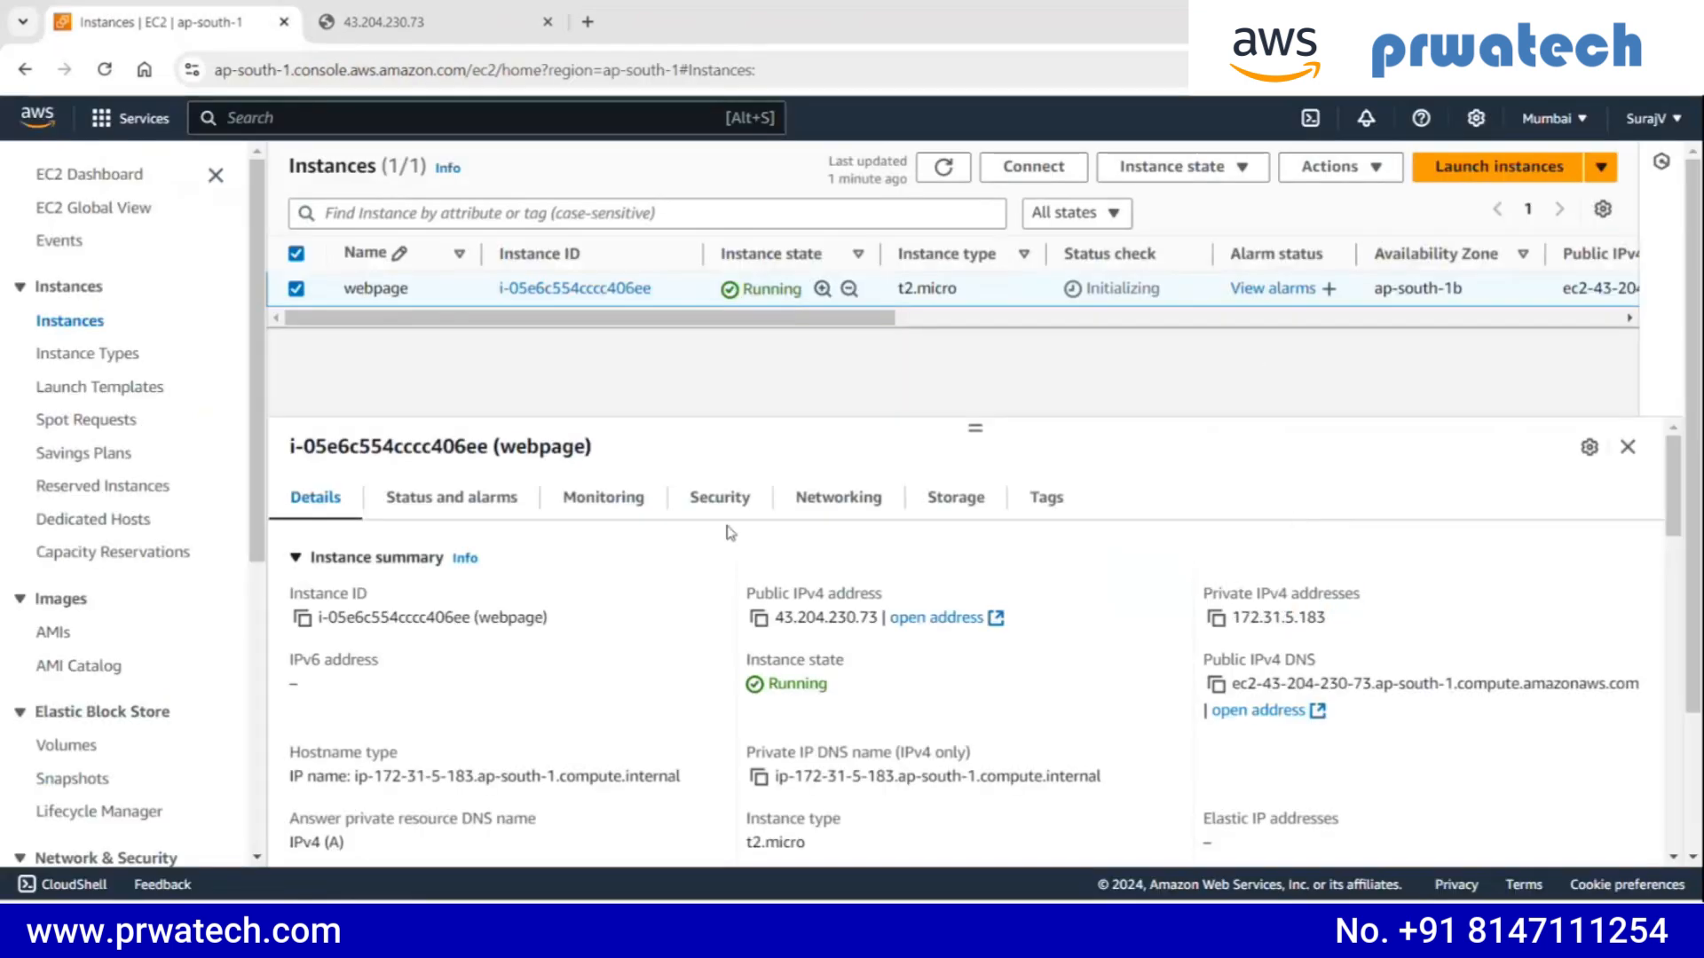
left_click(382, 21)
left_click(595, 188)
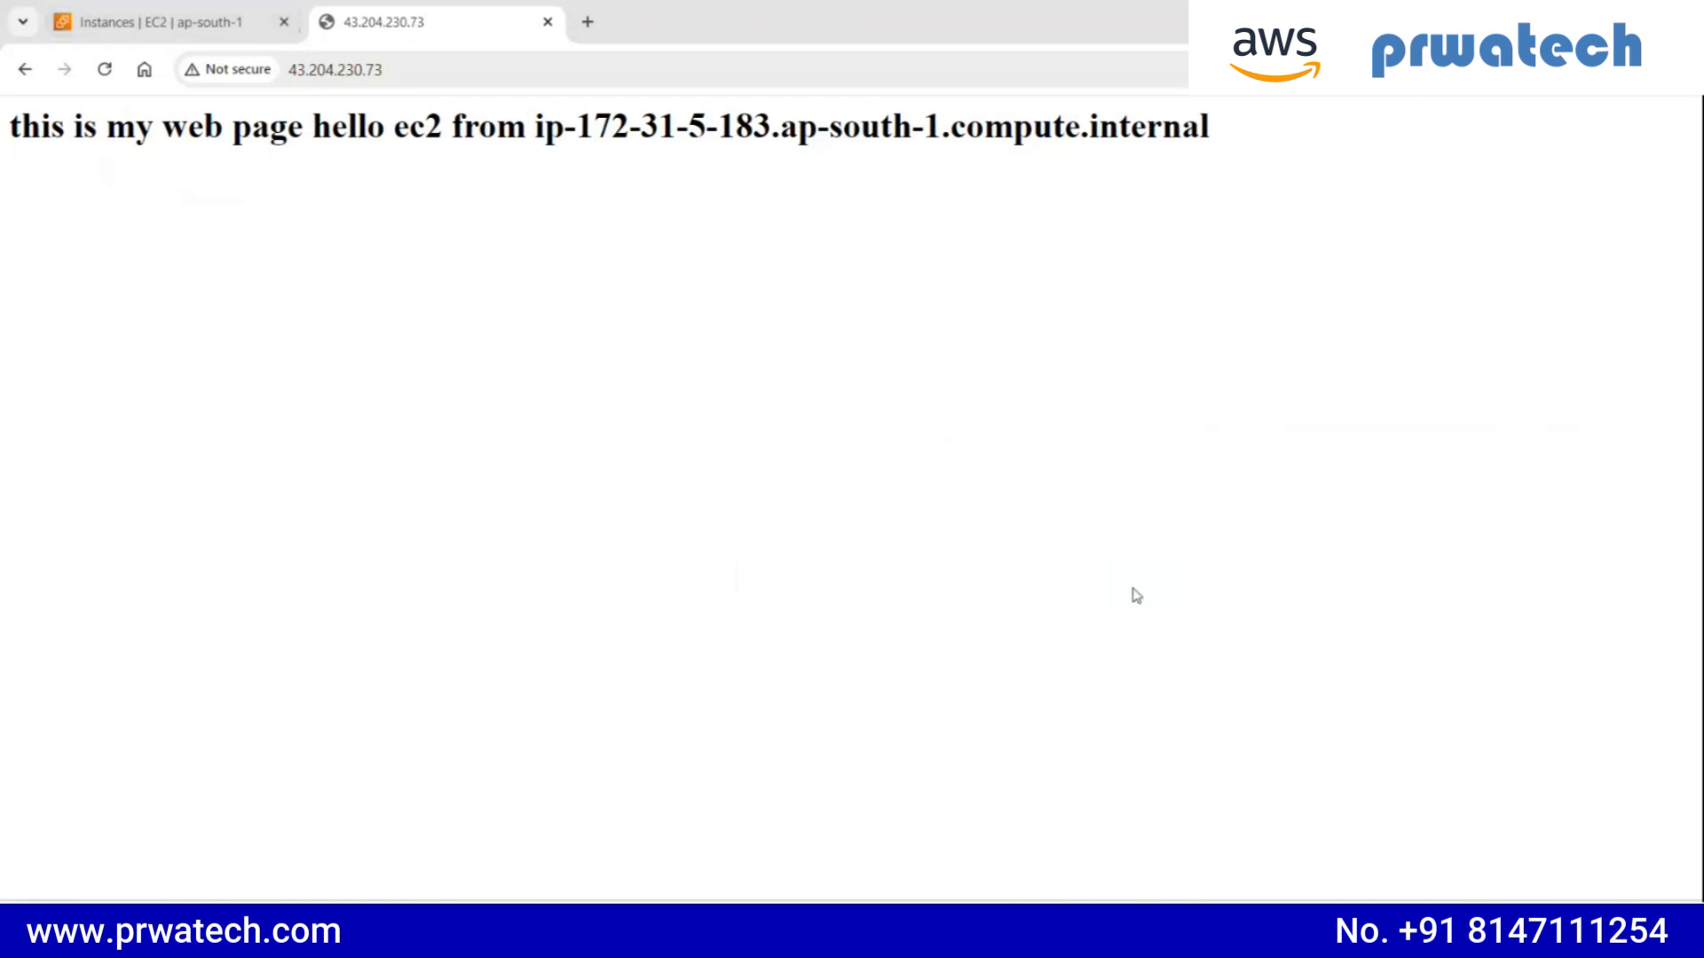
- Return to the EC2 Instances list, refresh it and stop the webpage instance
left_click(199, 7)
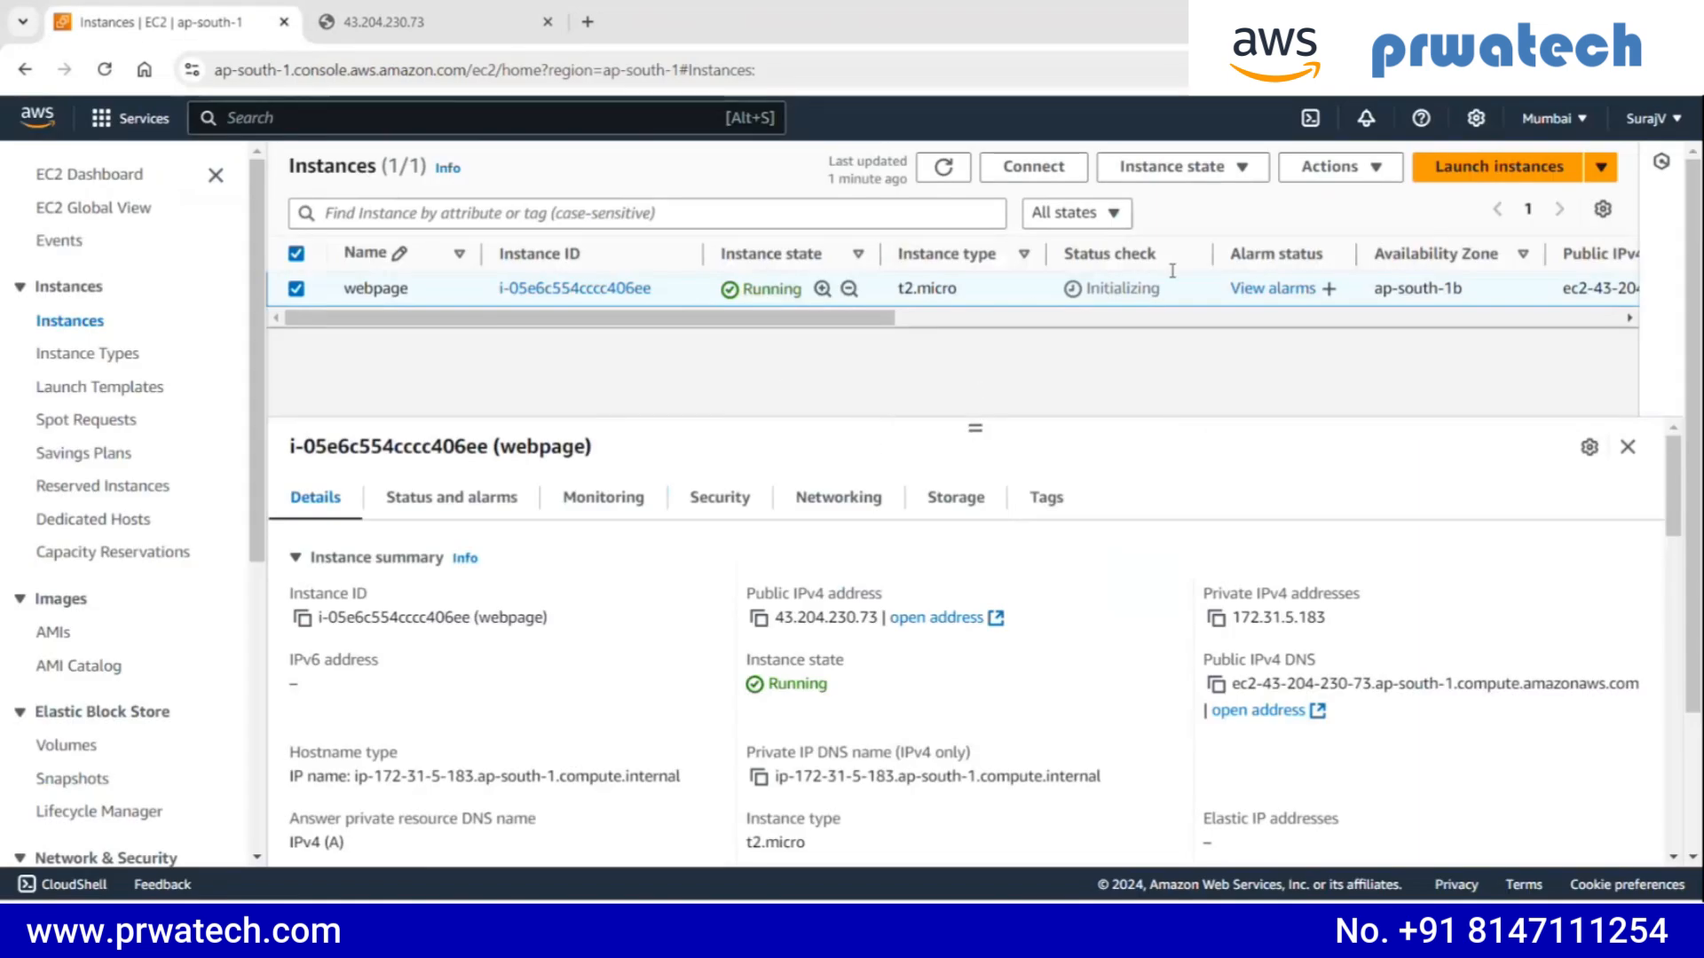
left_click(952, 184)
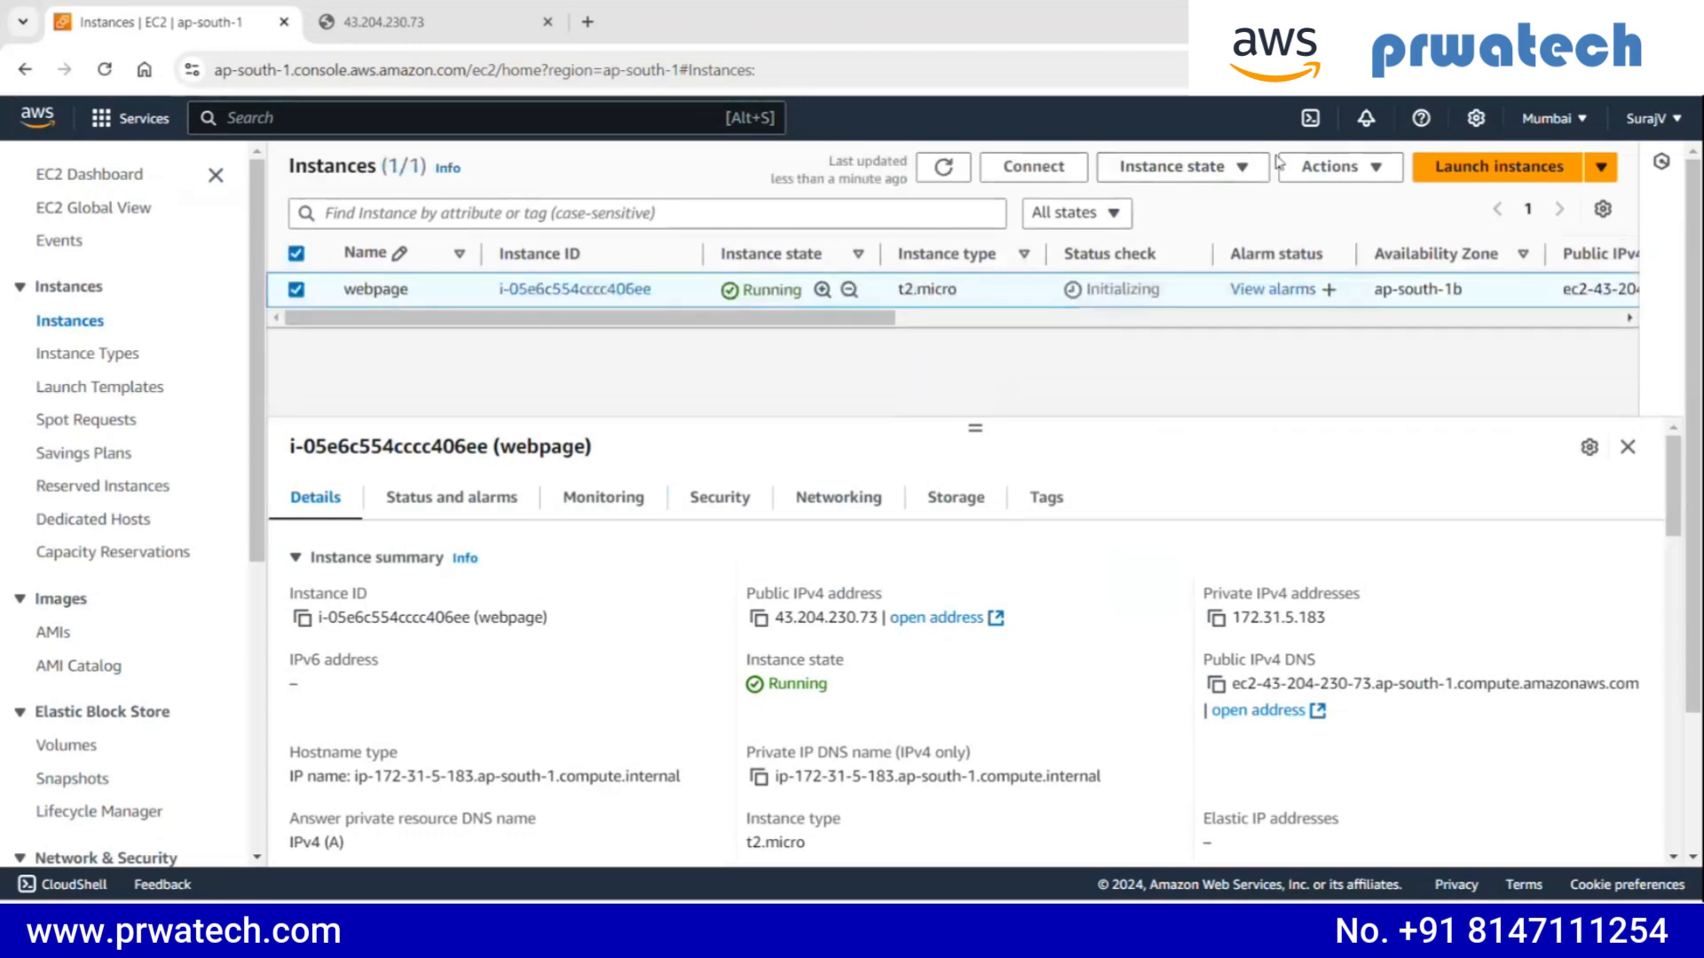
left_click(1180, 167)
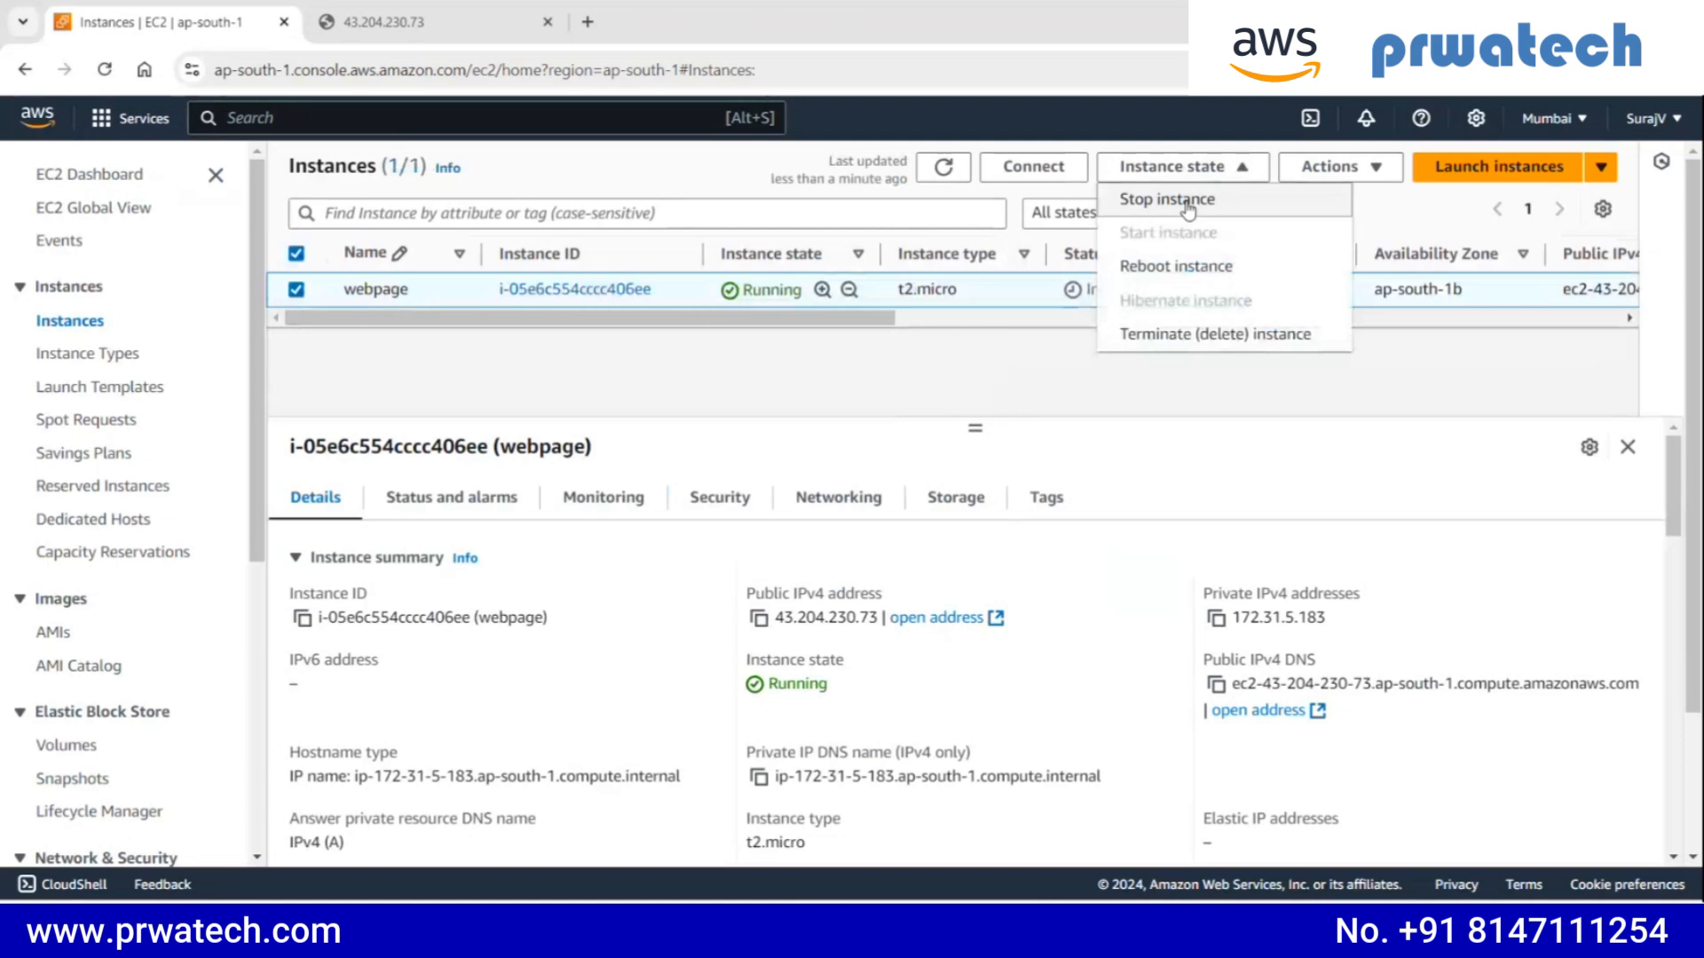
left_click(1187, 200)
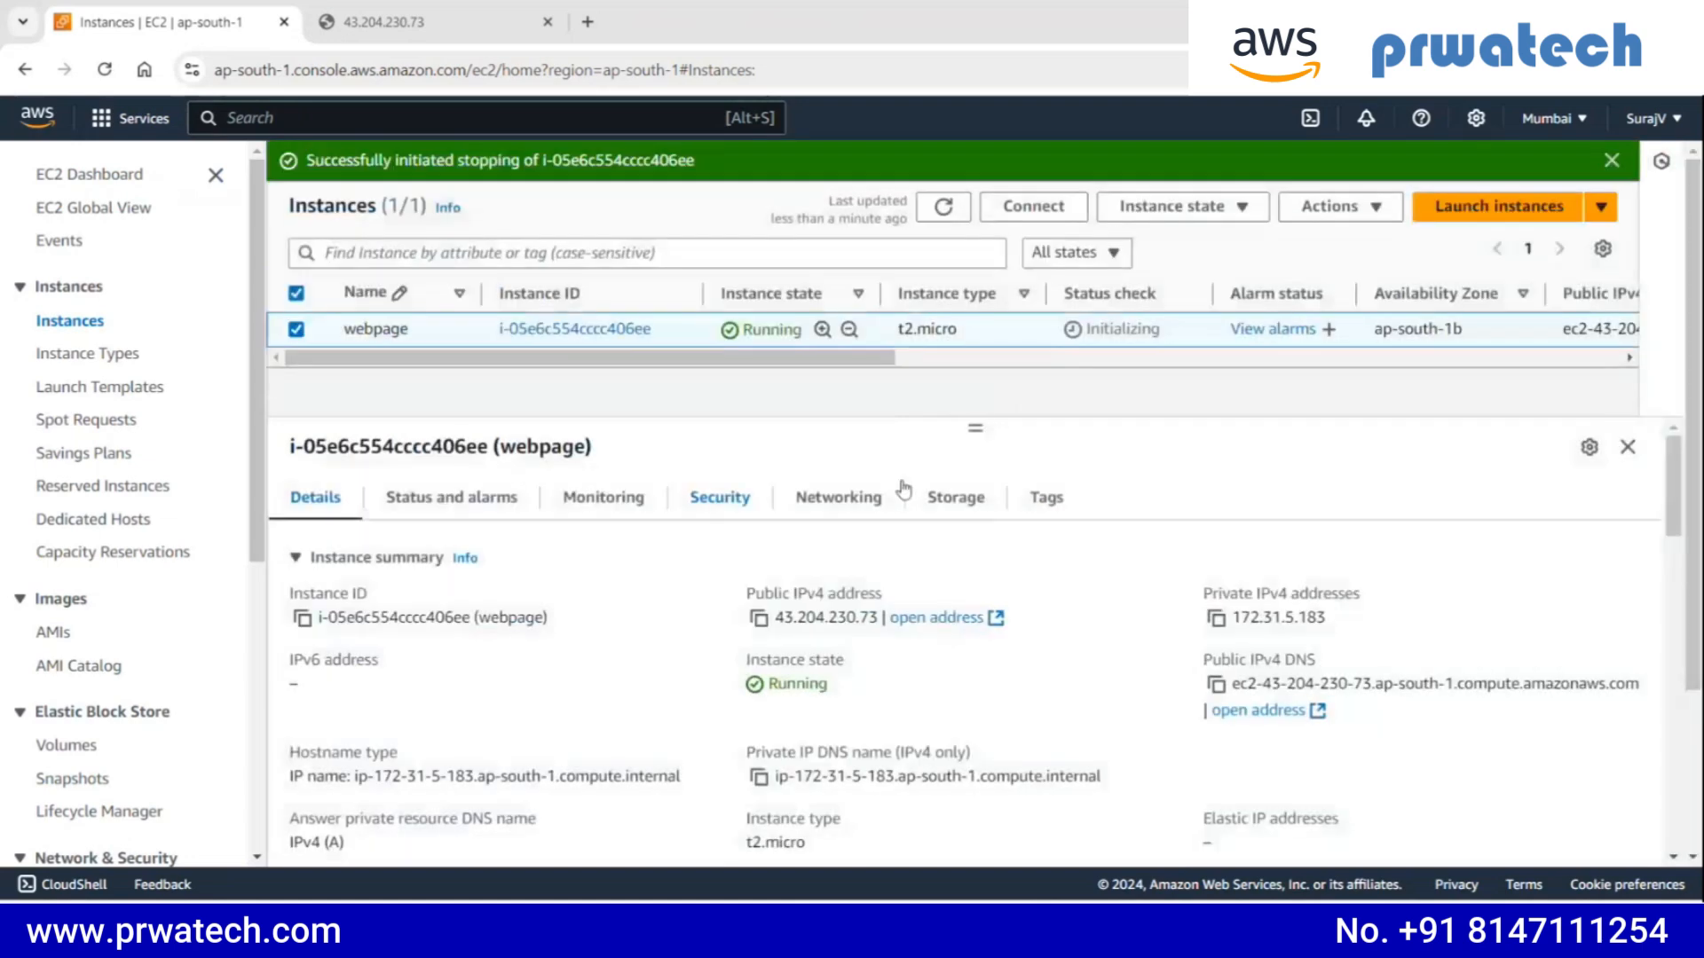
left_click(479, 33)
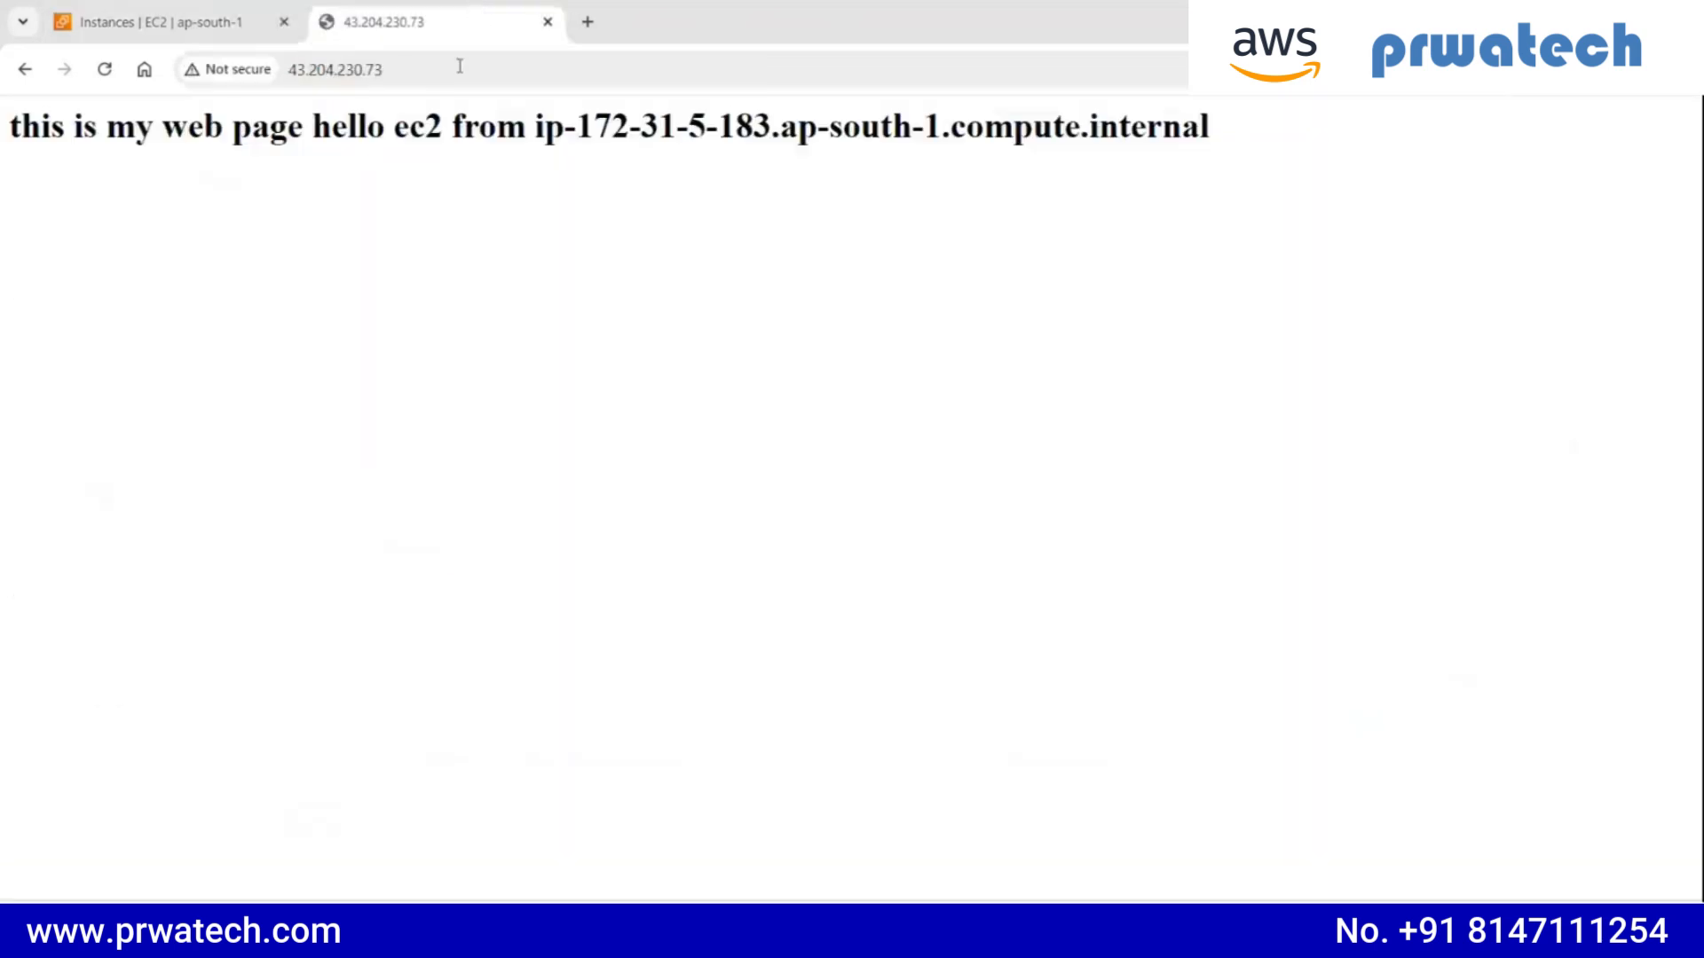
left_click(280, 70)
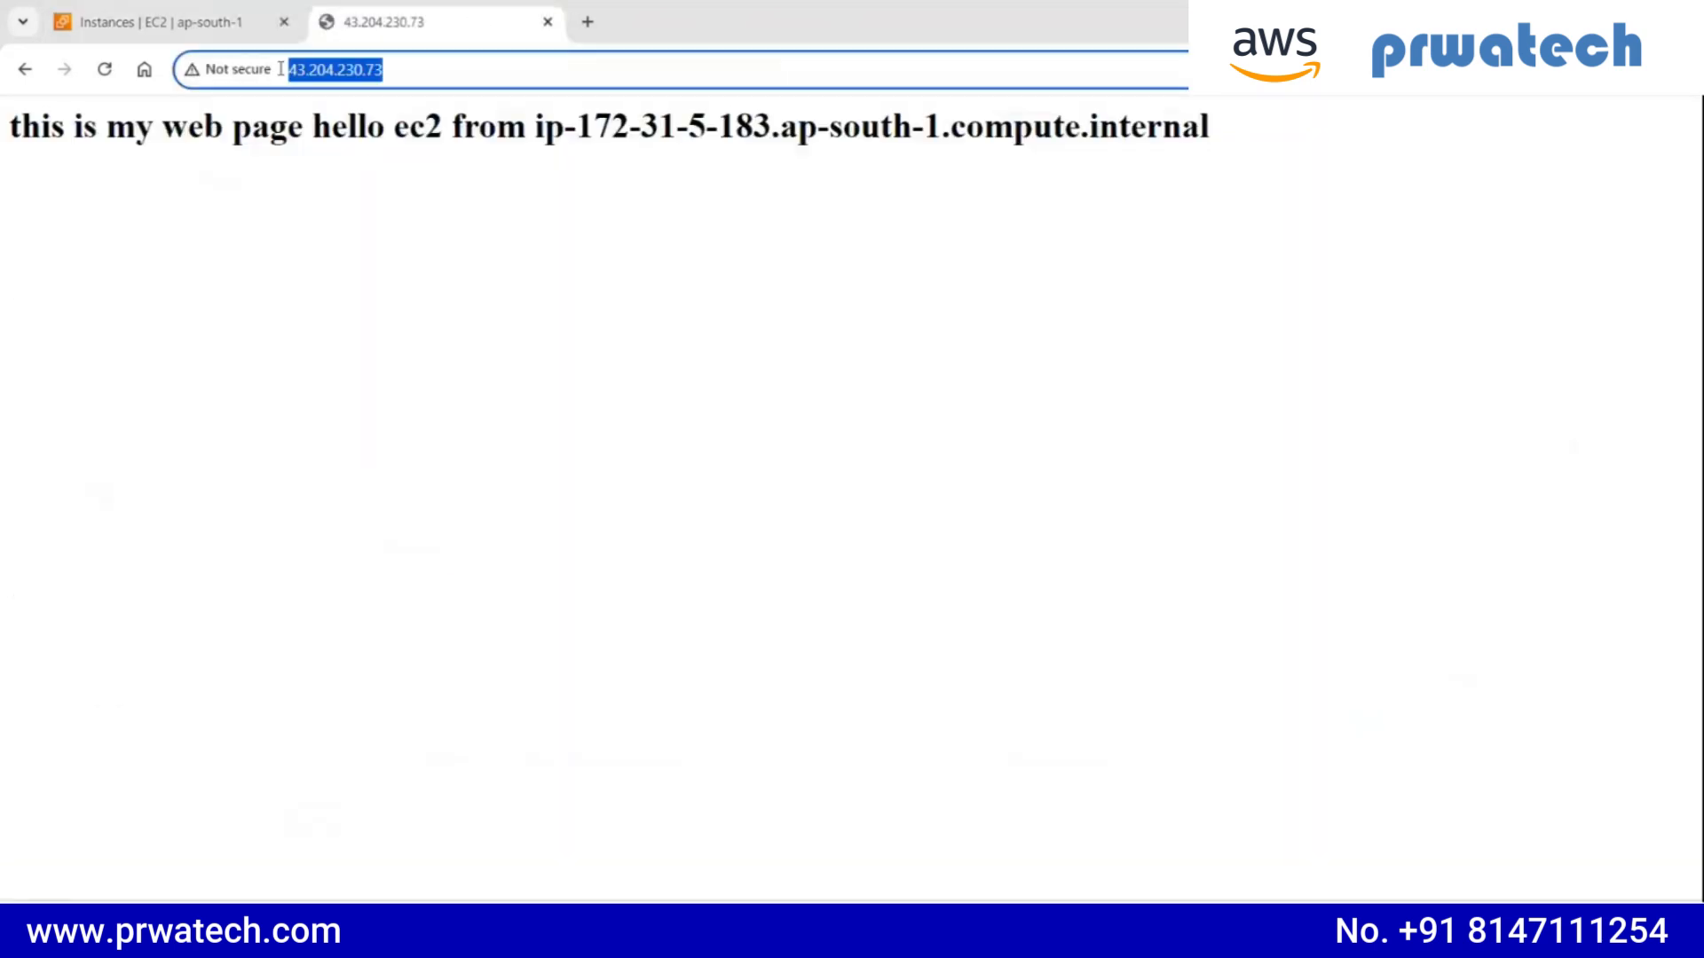
left_click(588, 21)
left_click(585, 70)
key("ctrl+v")
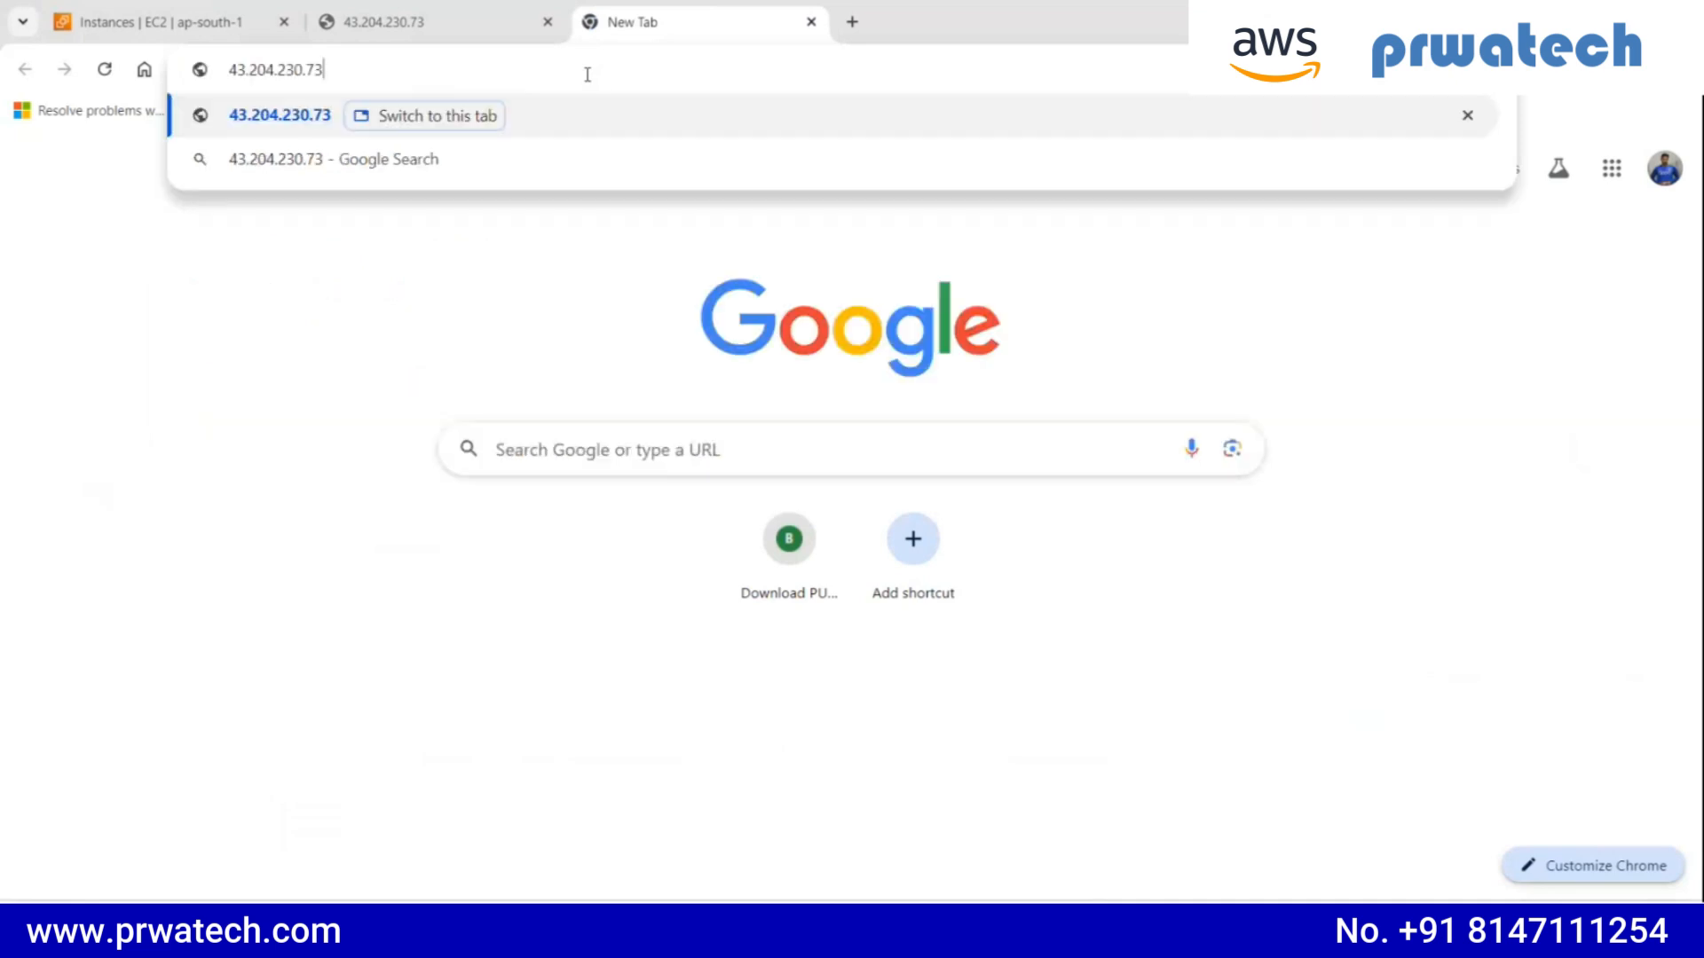
key("Return")
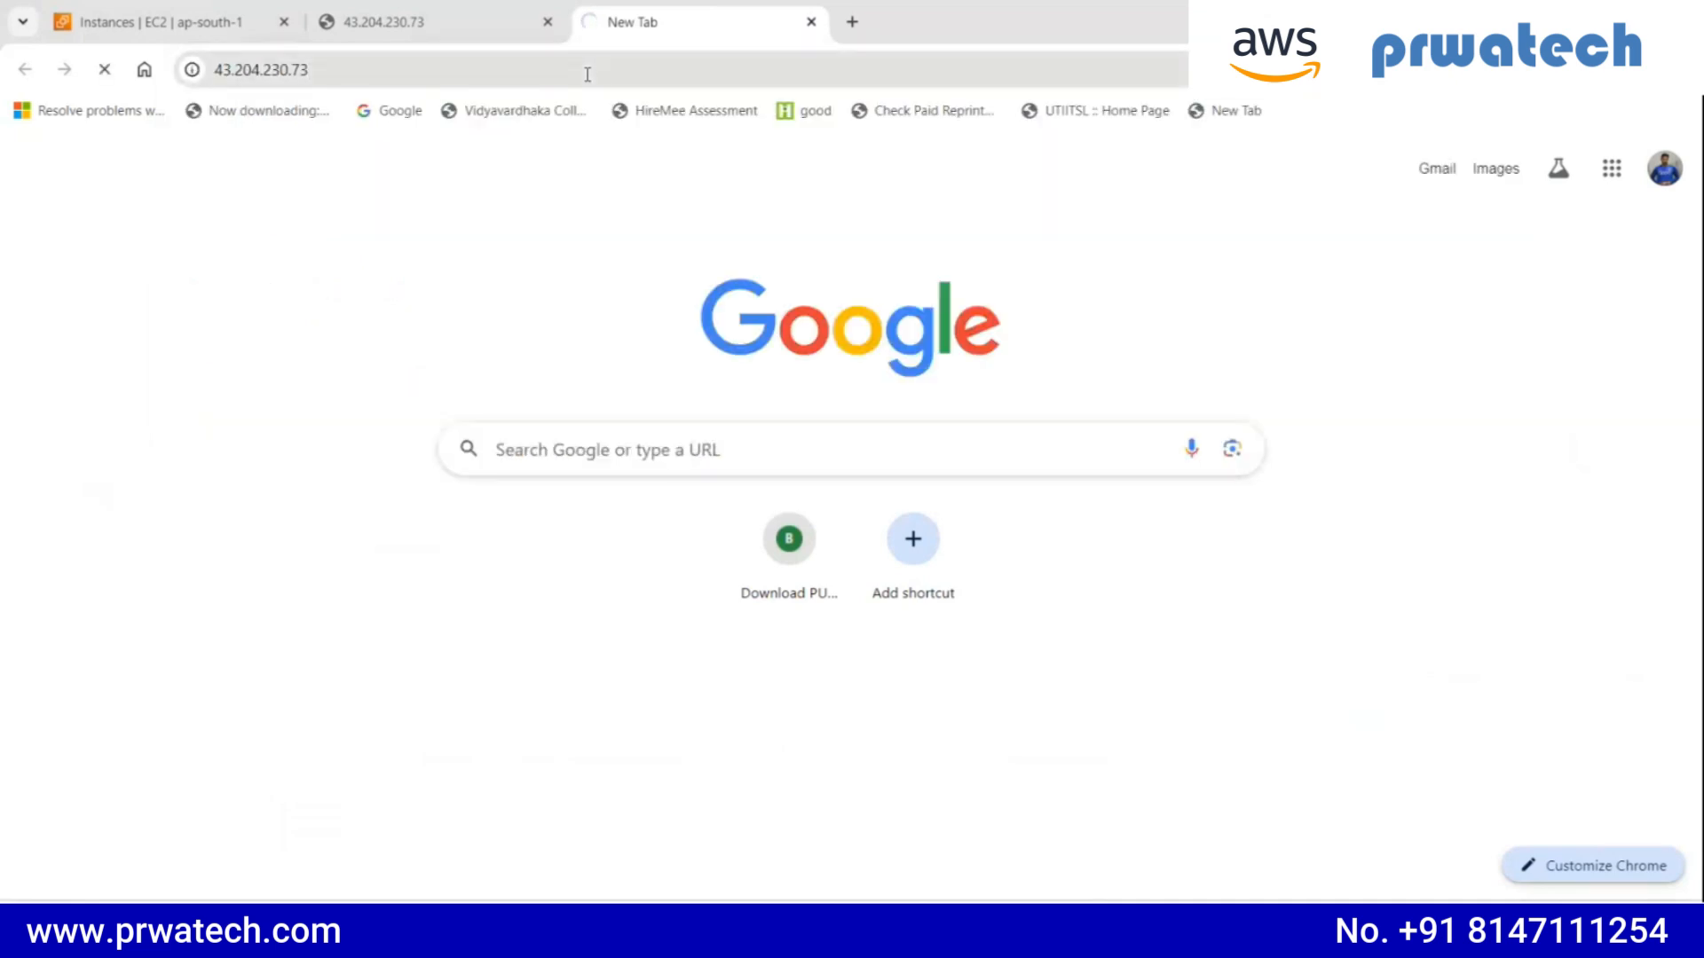
left_click(243, 71)
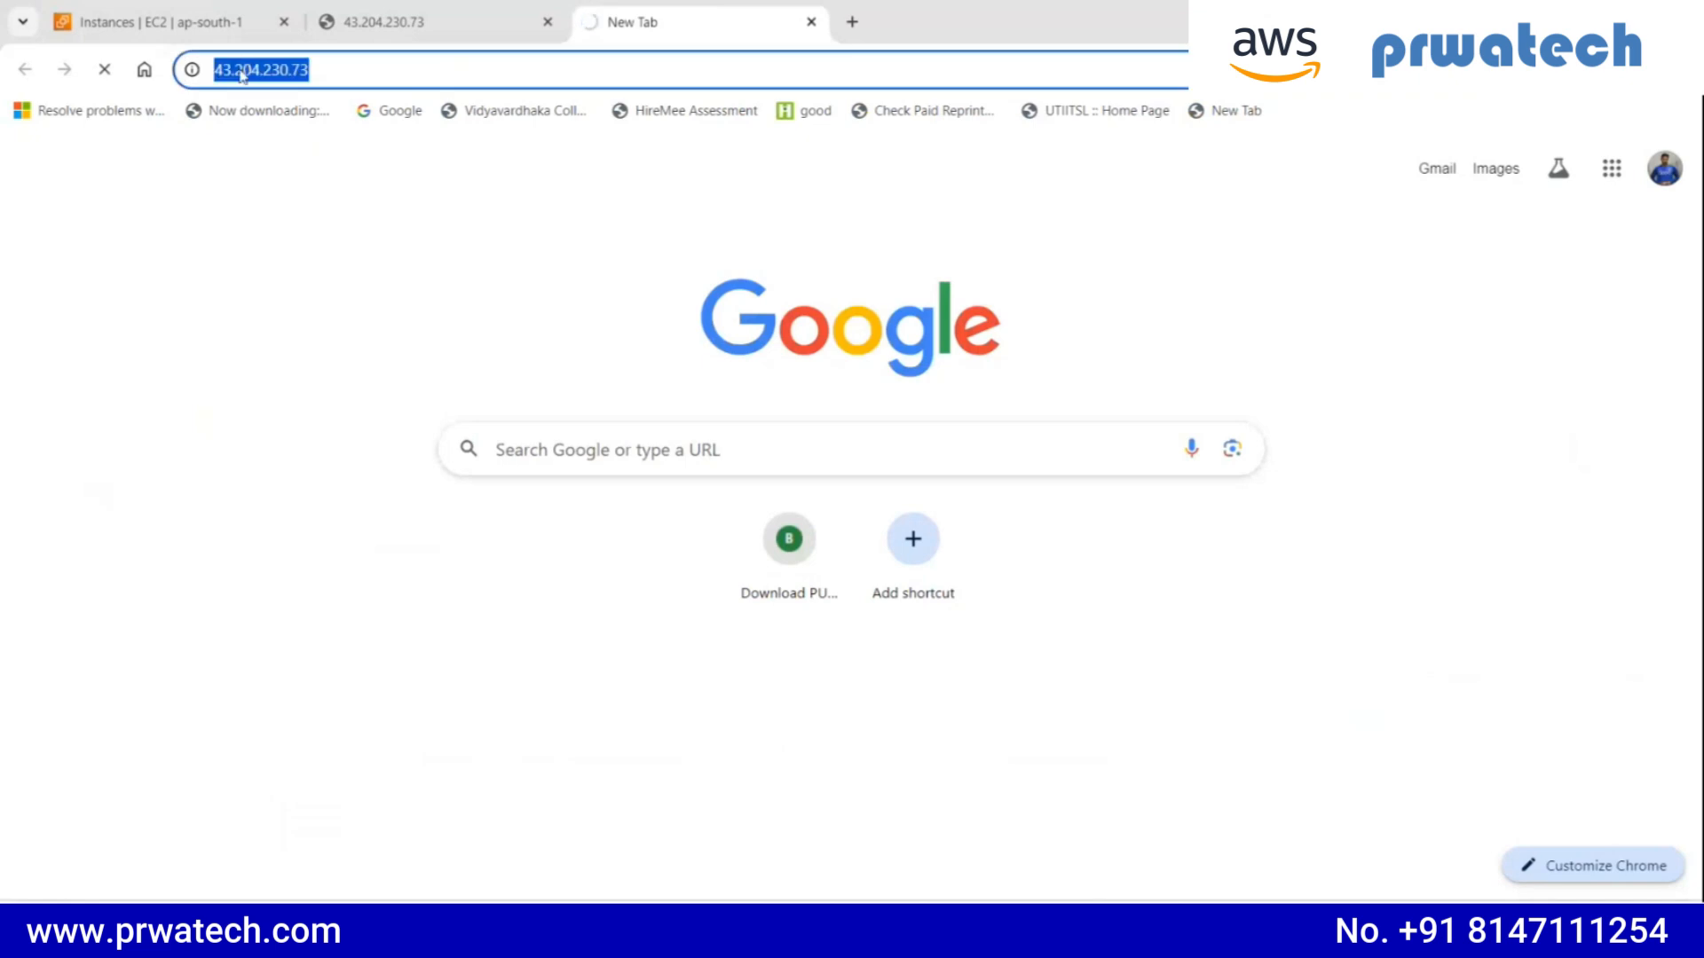
left_click(223, 71)
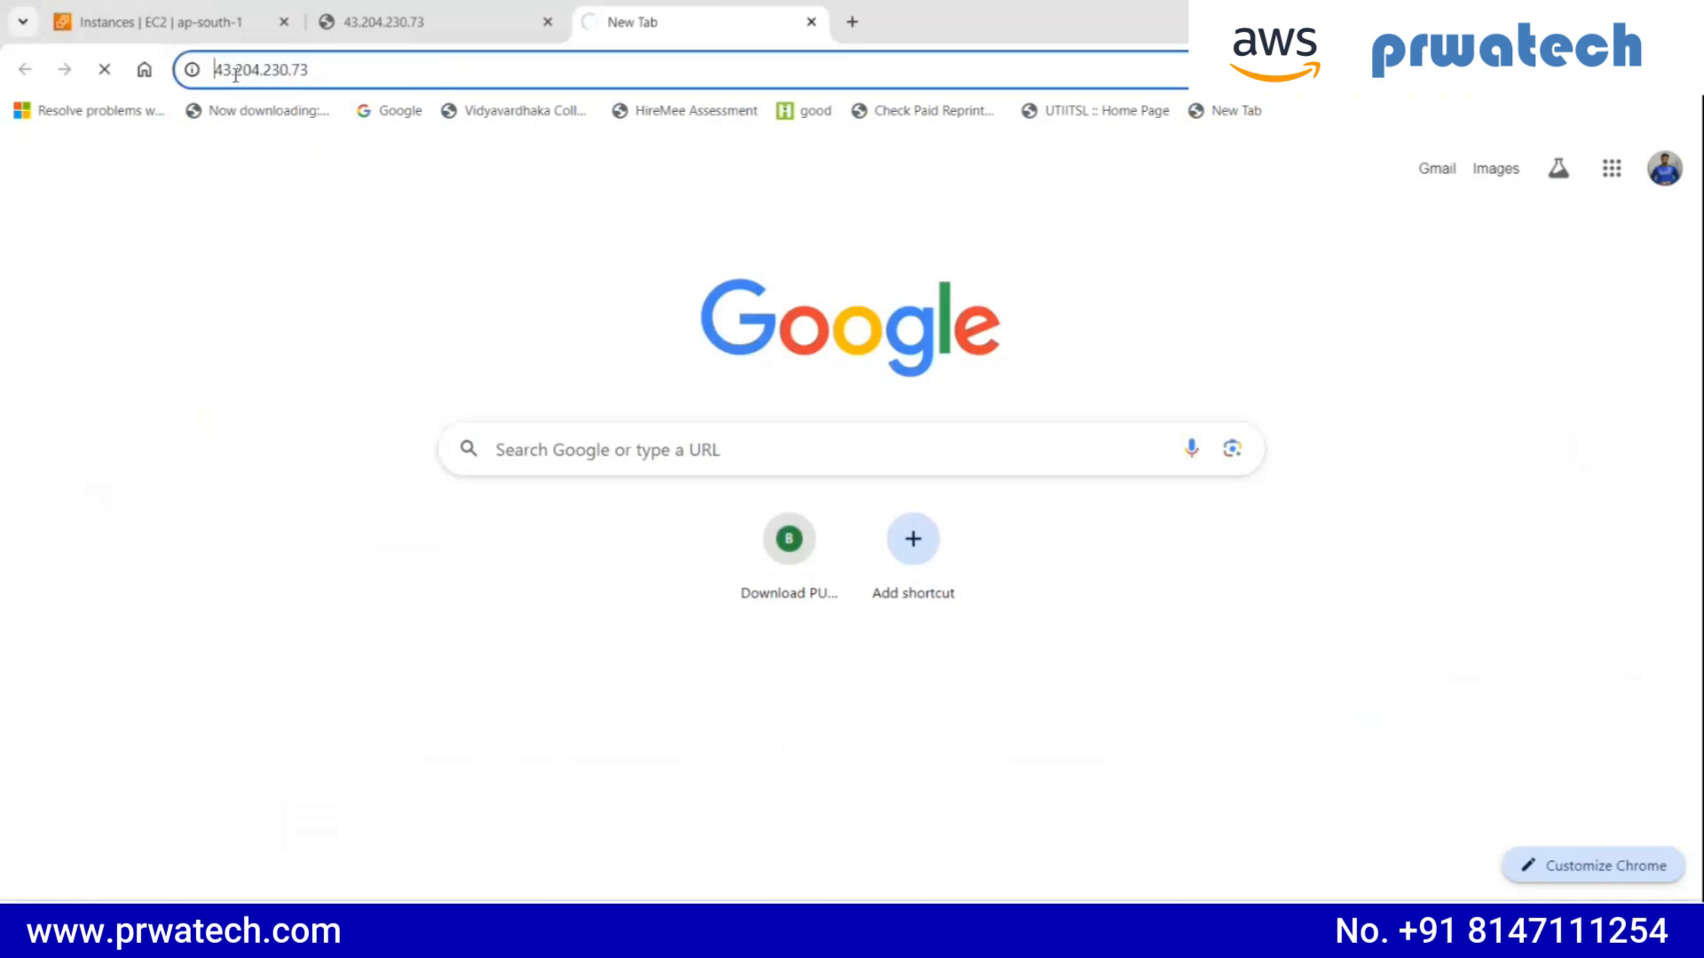
type("http")
type("://")
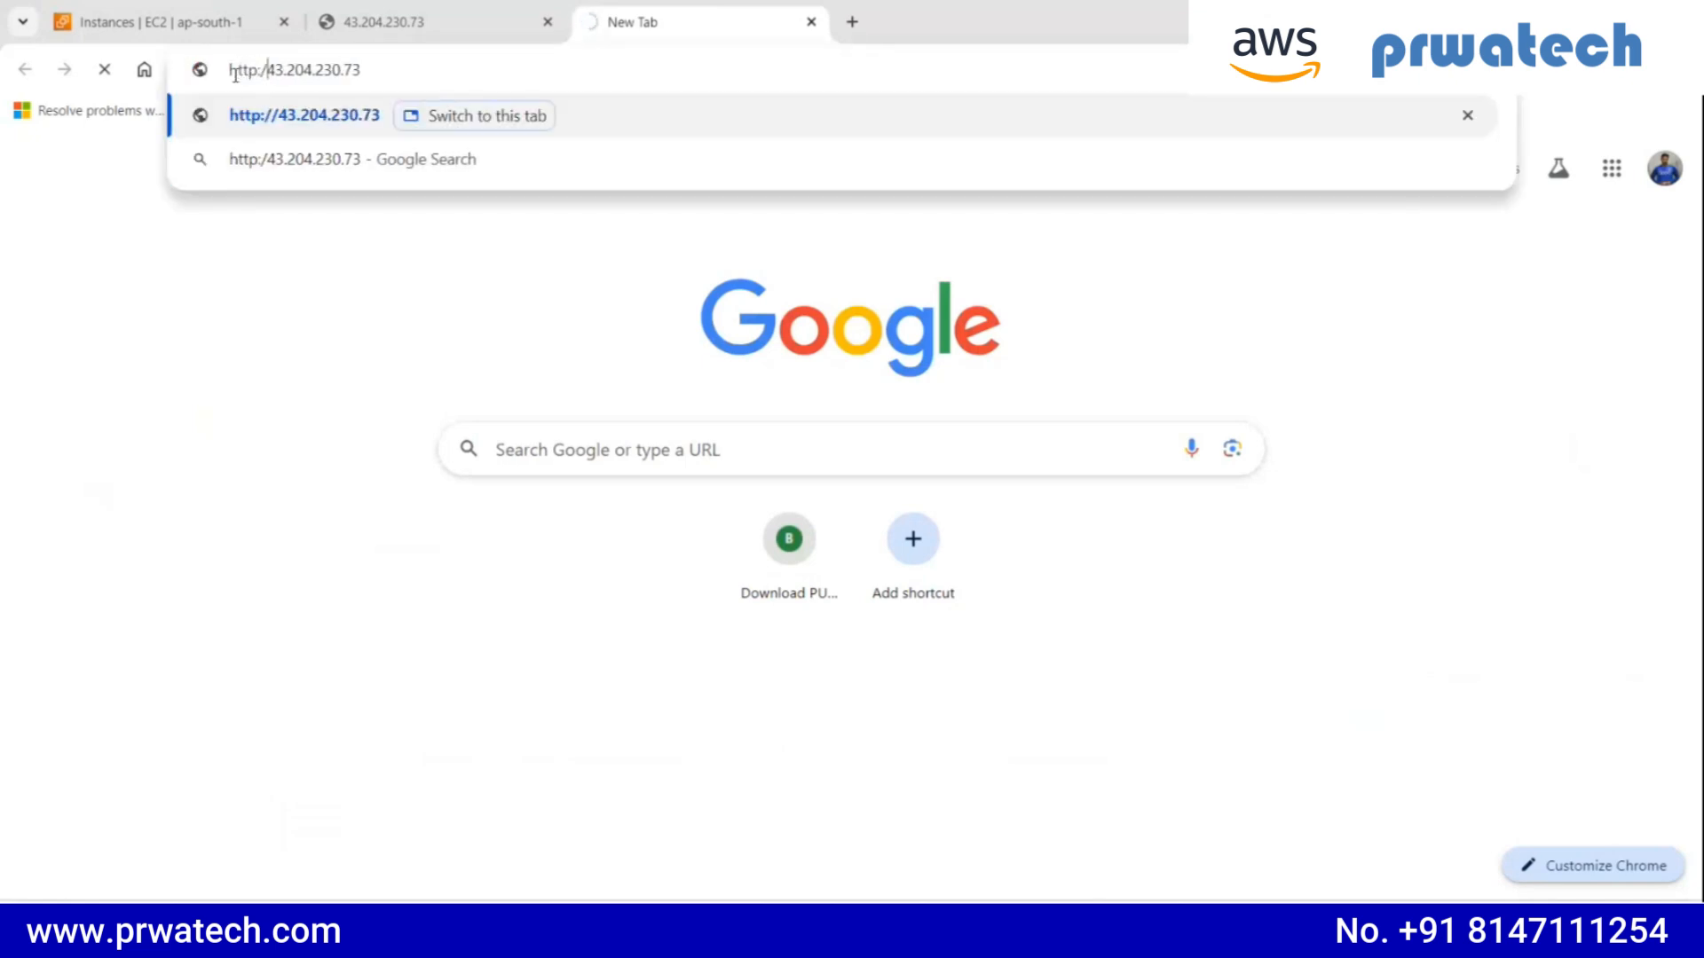
key("Return")
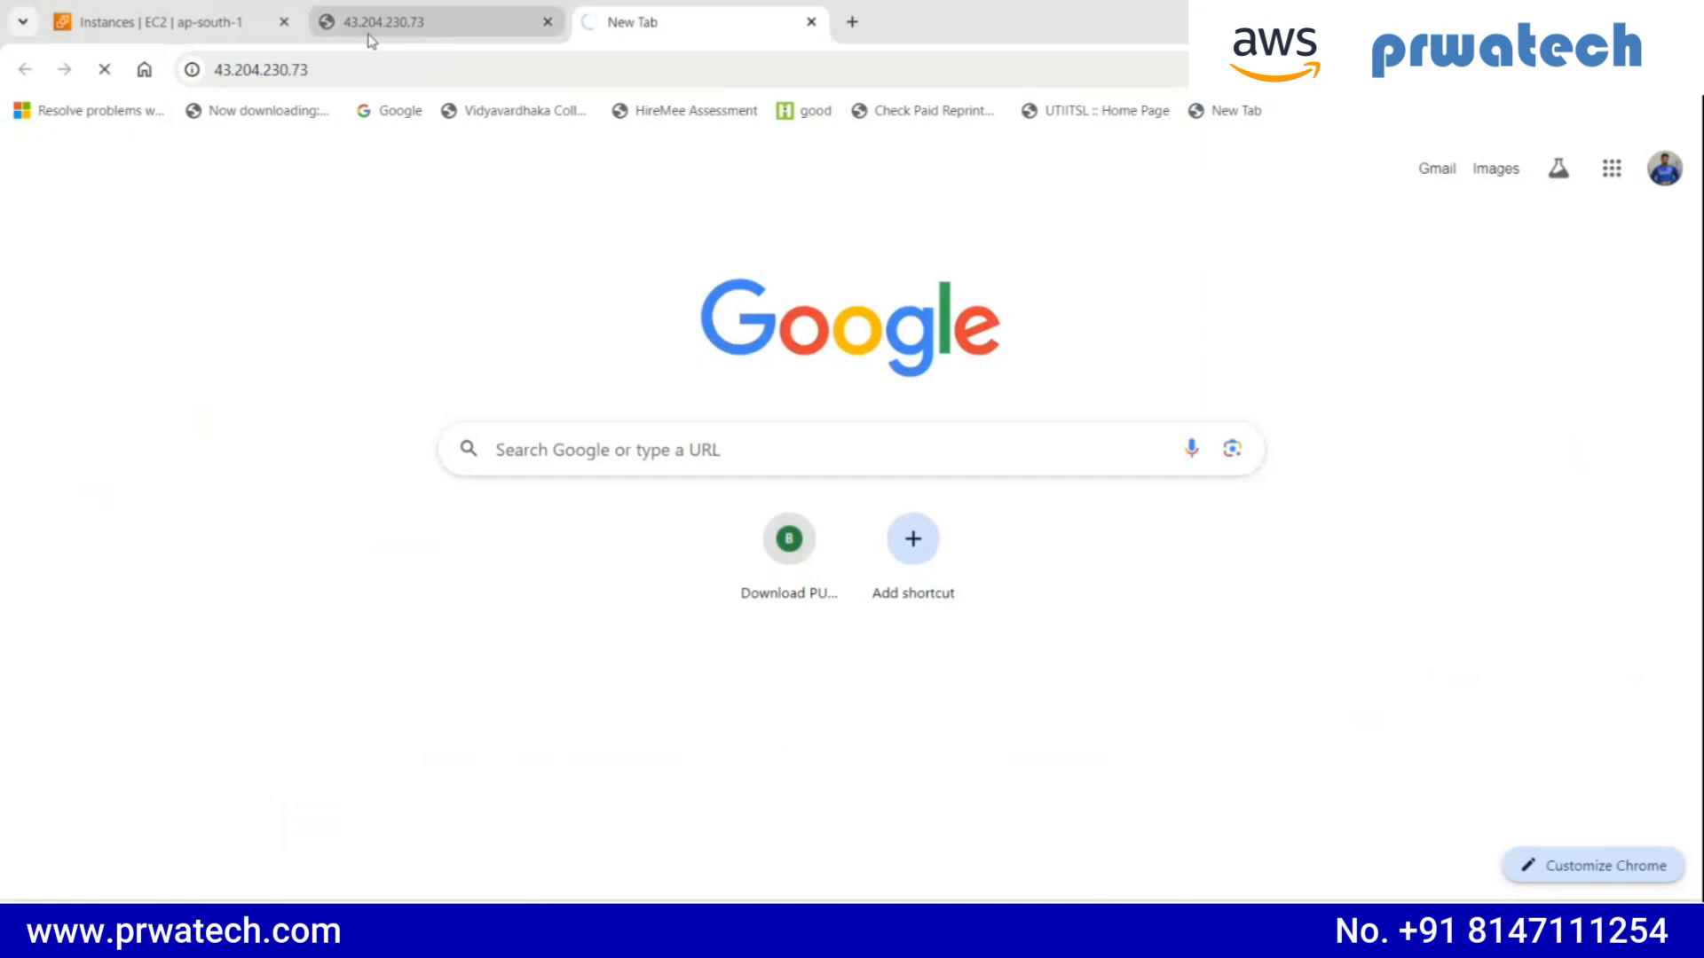
- Start the webpage instance again from the Instances list, refresh its status and dismiss the notification
left_click(215, 25)
left_click(1126, 171)
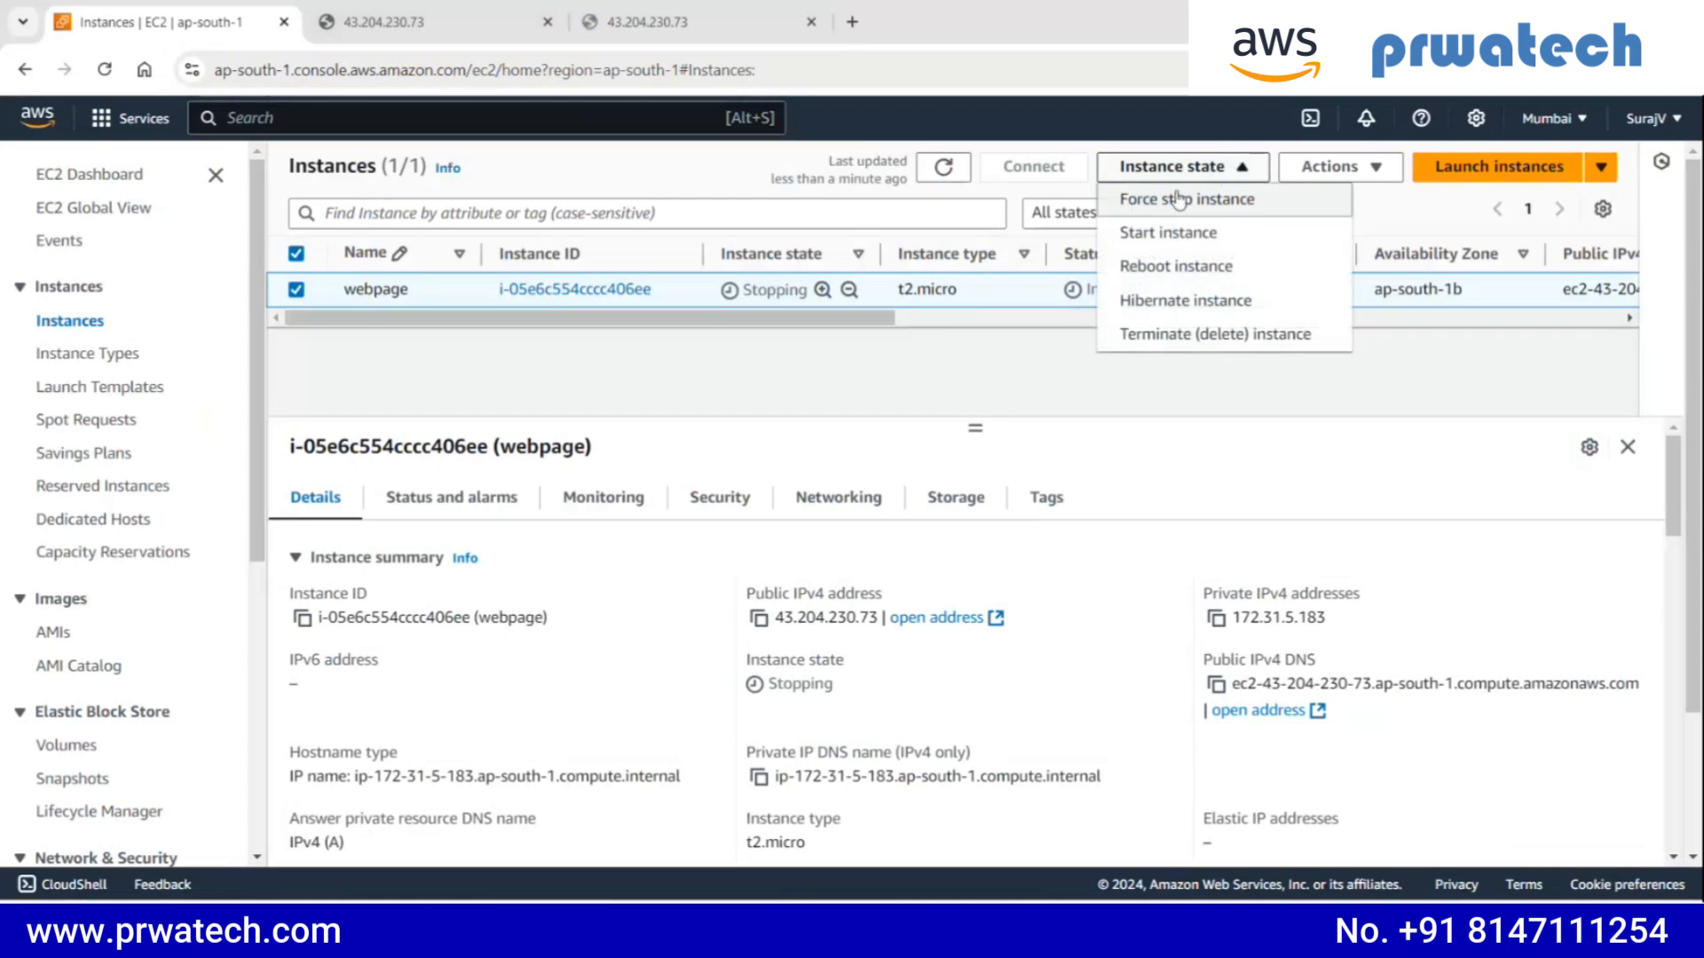
left_click(1217, 234)
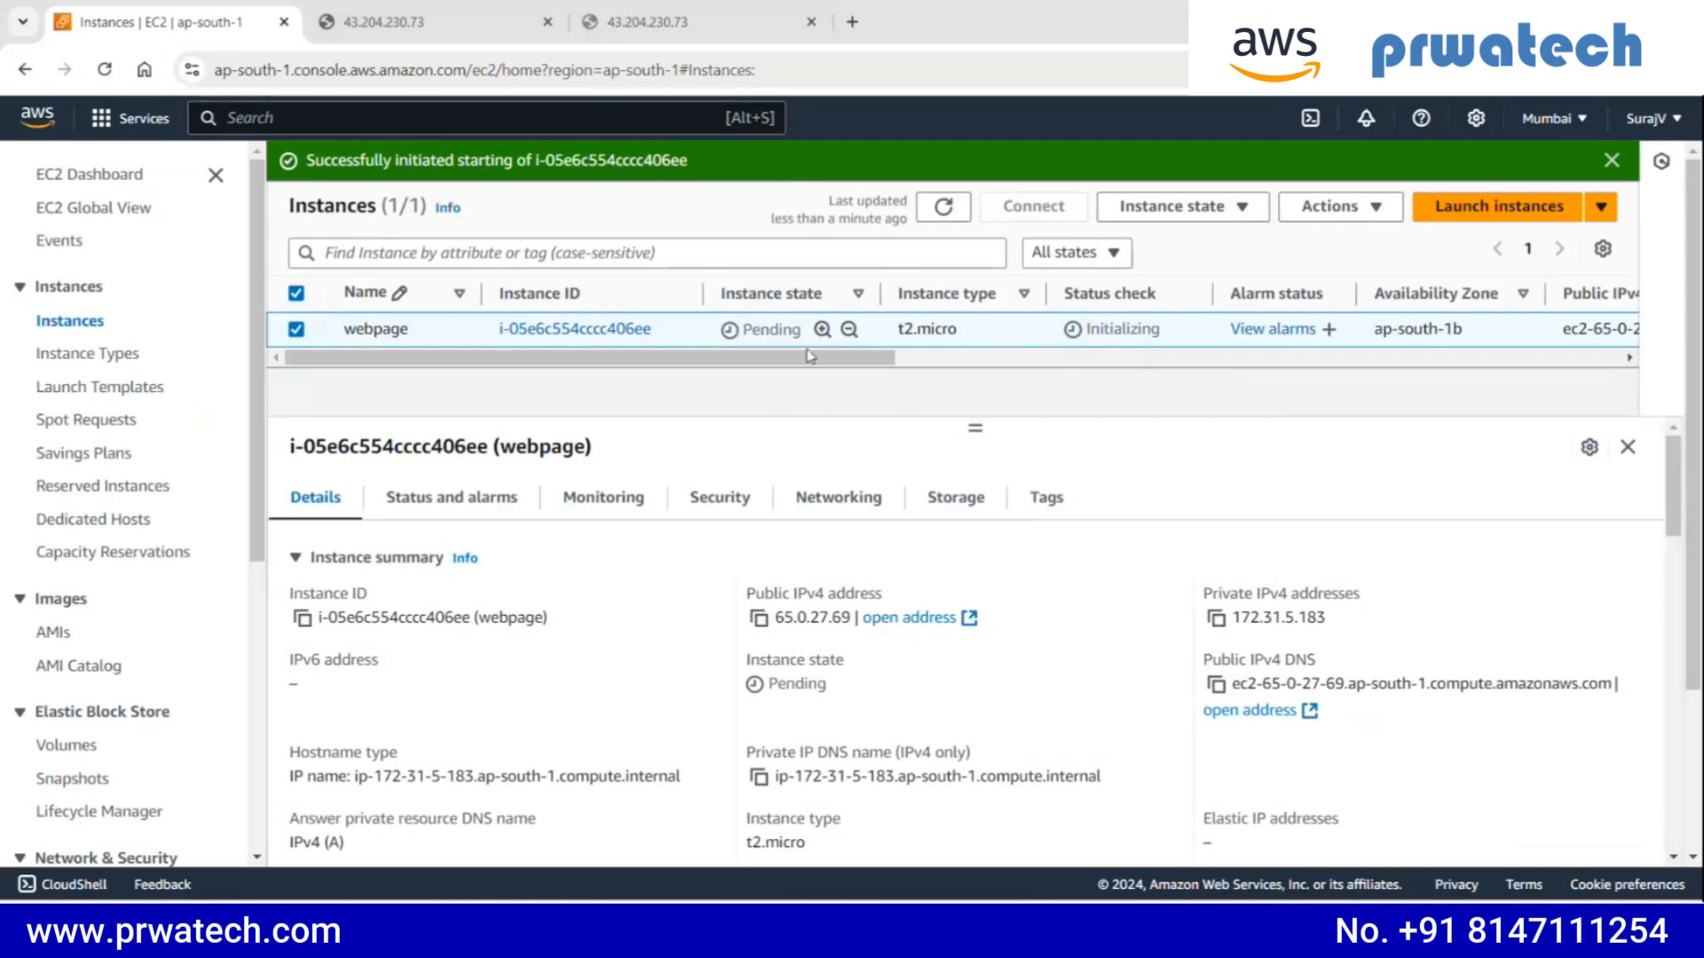
left_click_drag(735, 341, 774, 329)
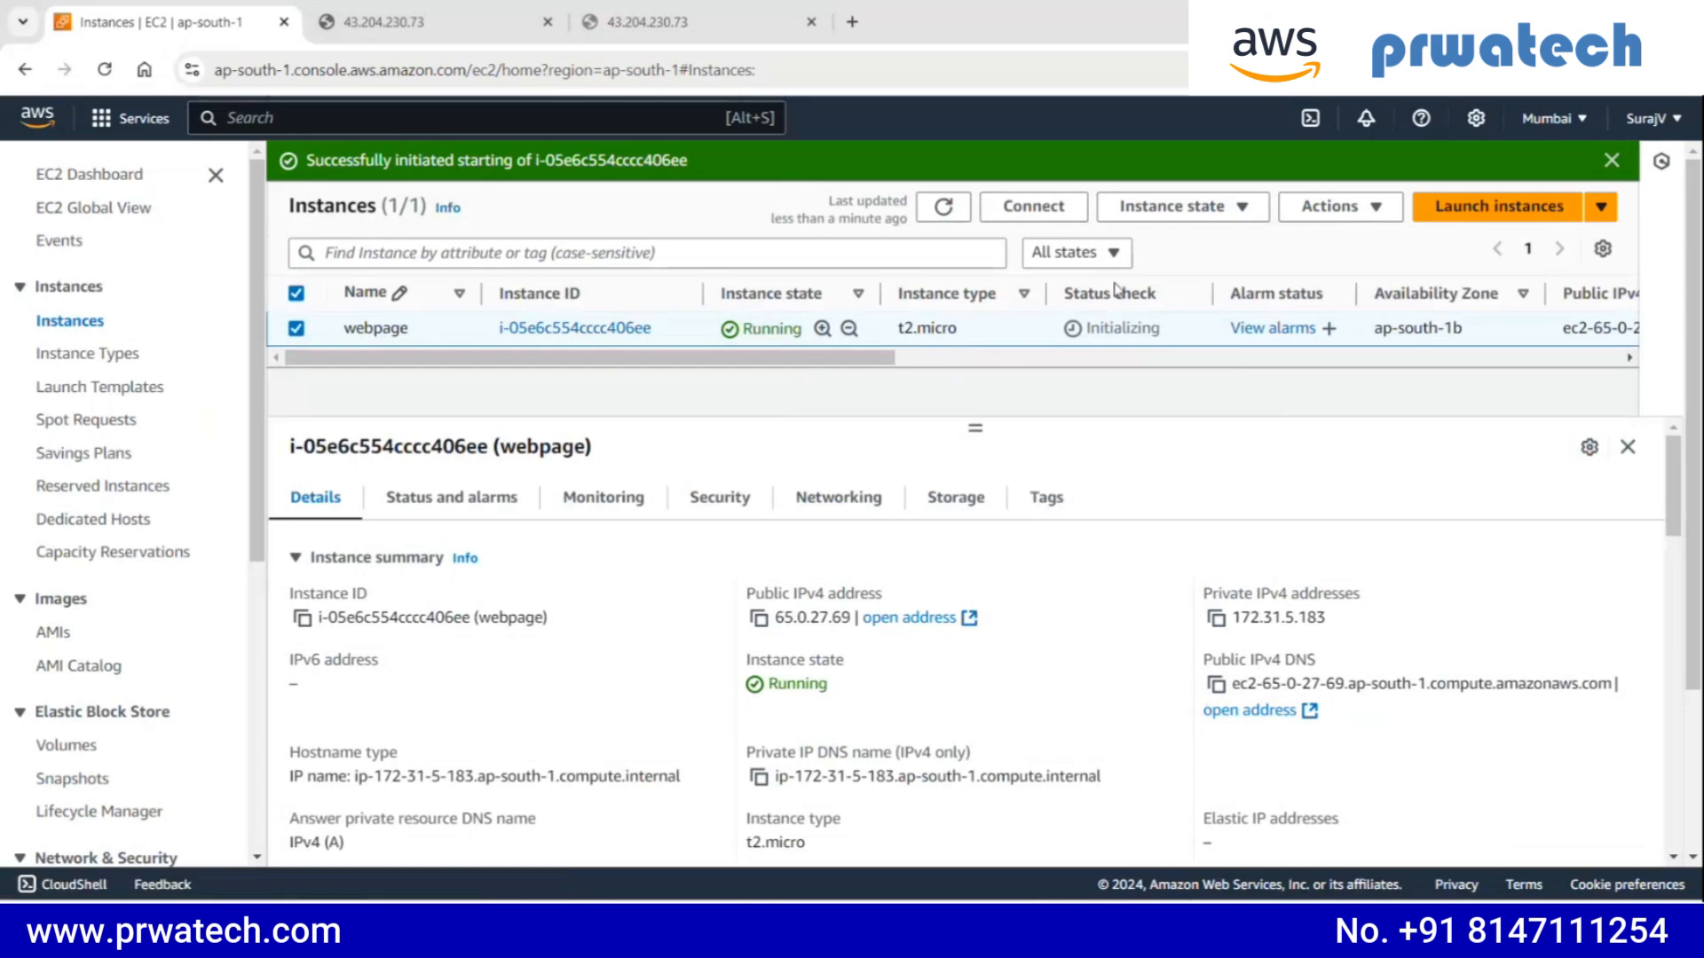
left_click(944, 206)
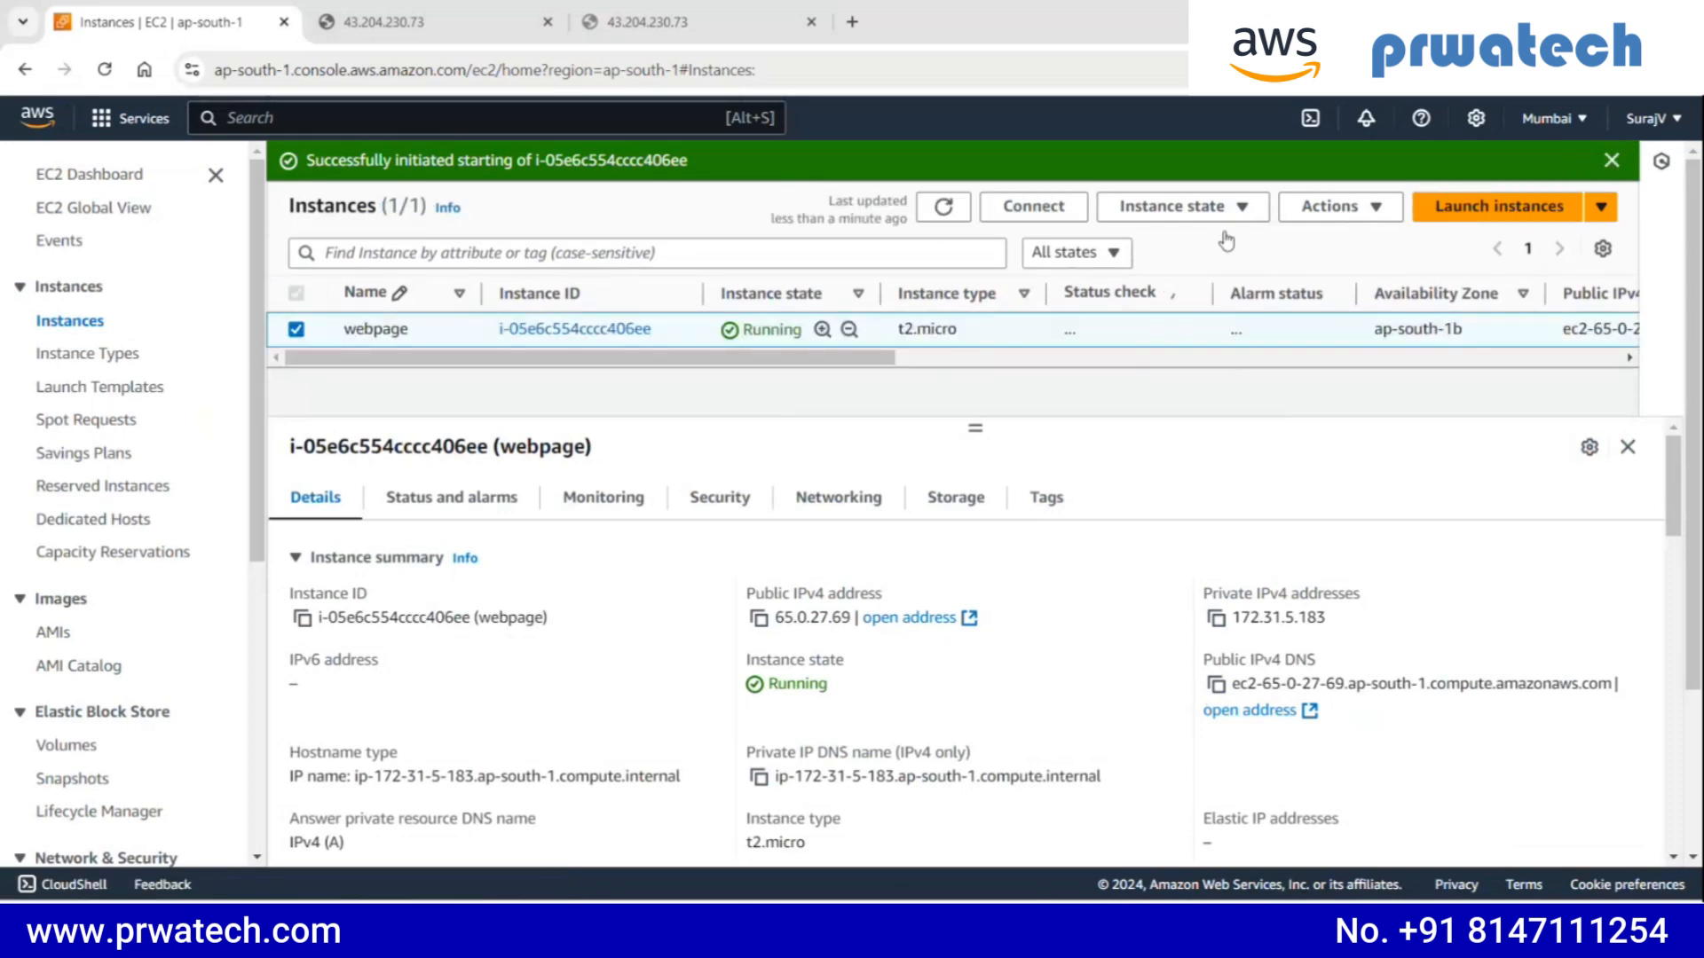
left_click(1611, 160)
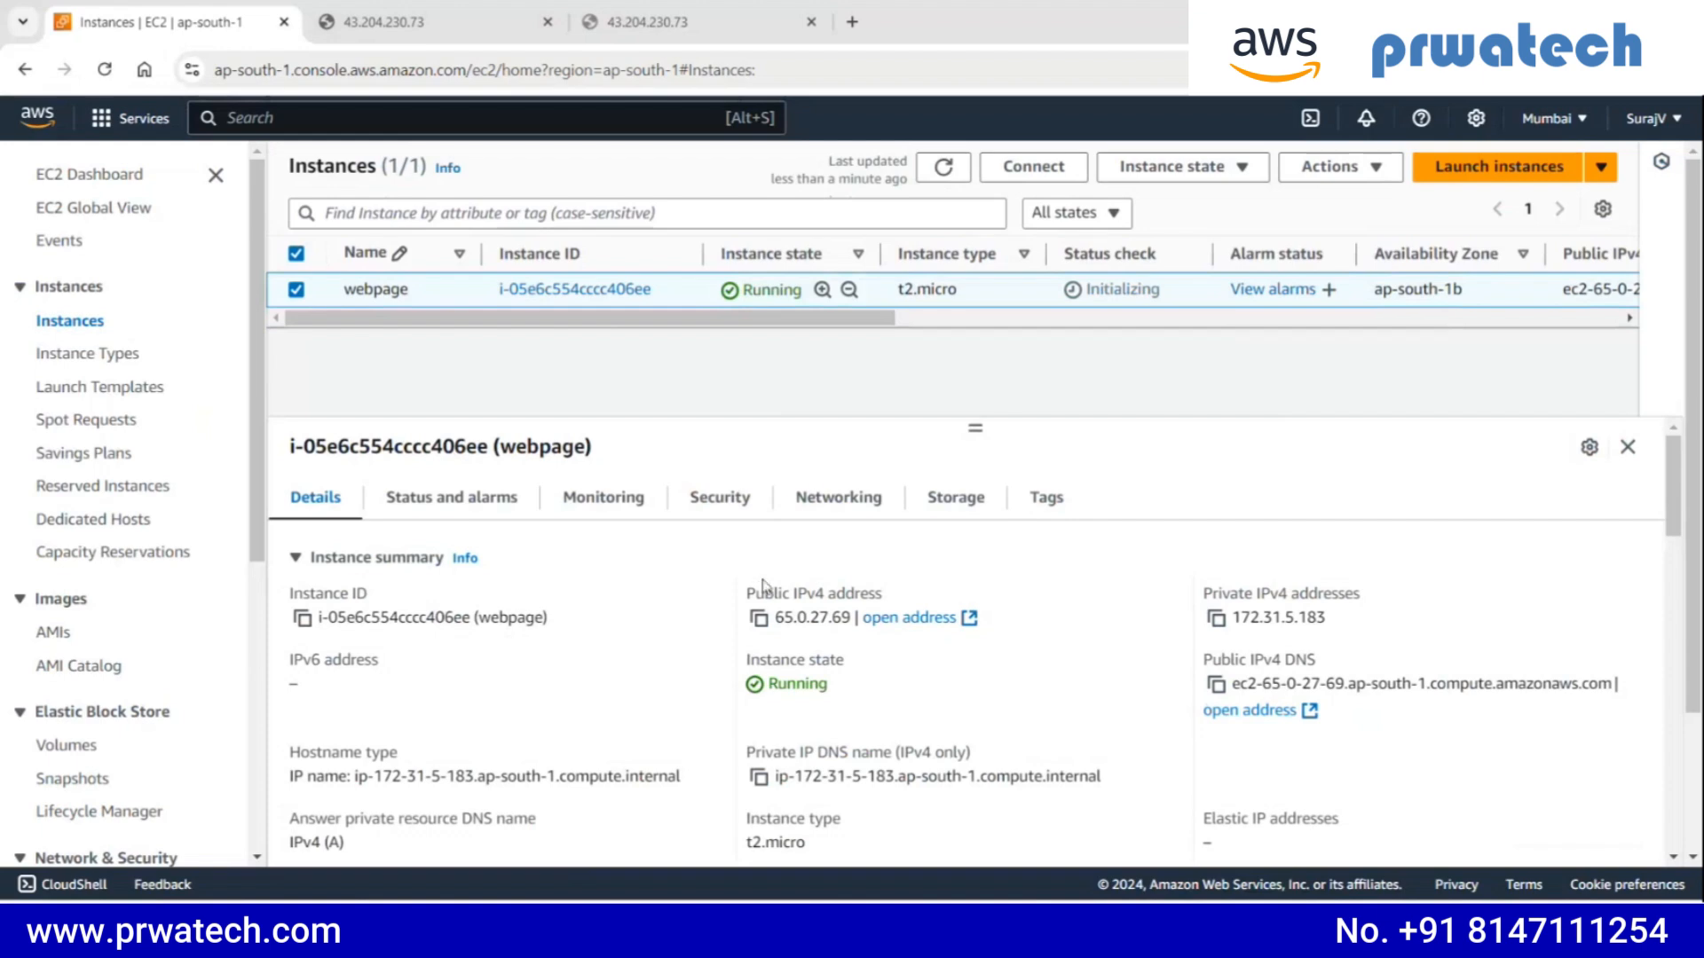
left_click(758, 618)
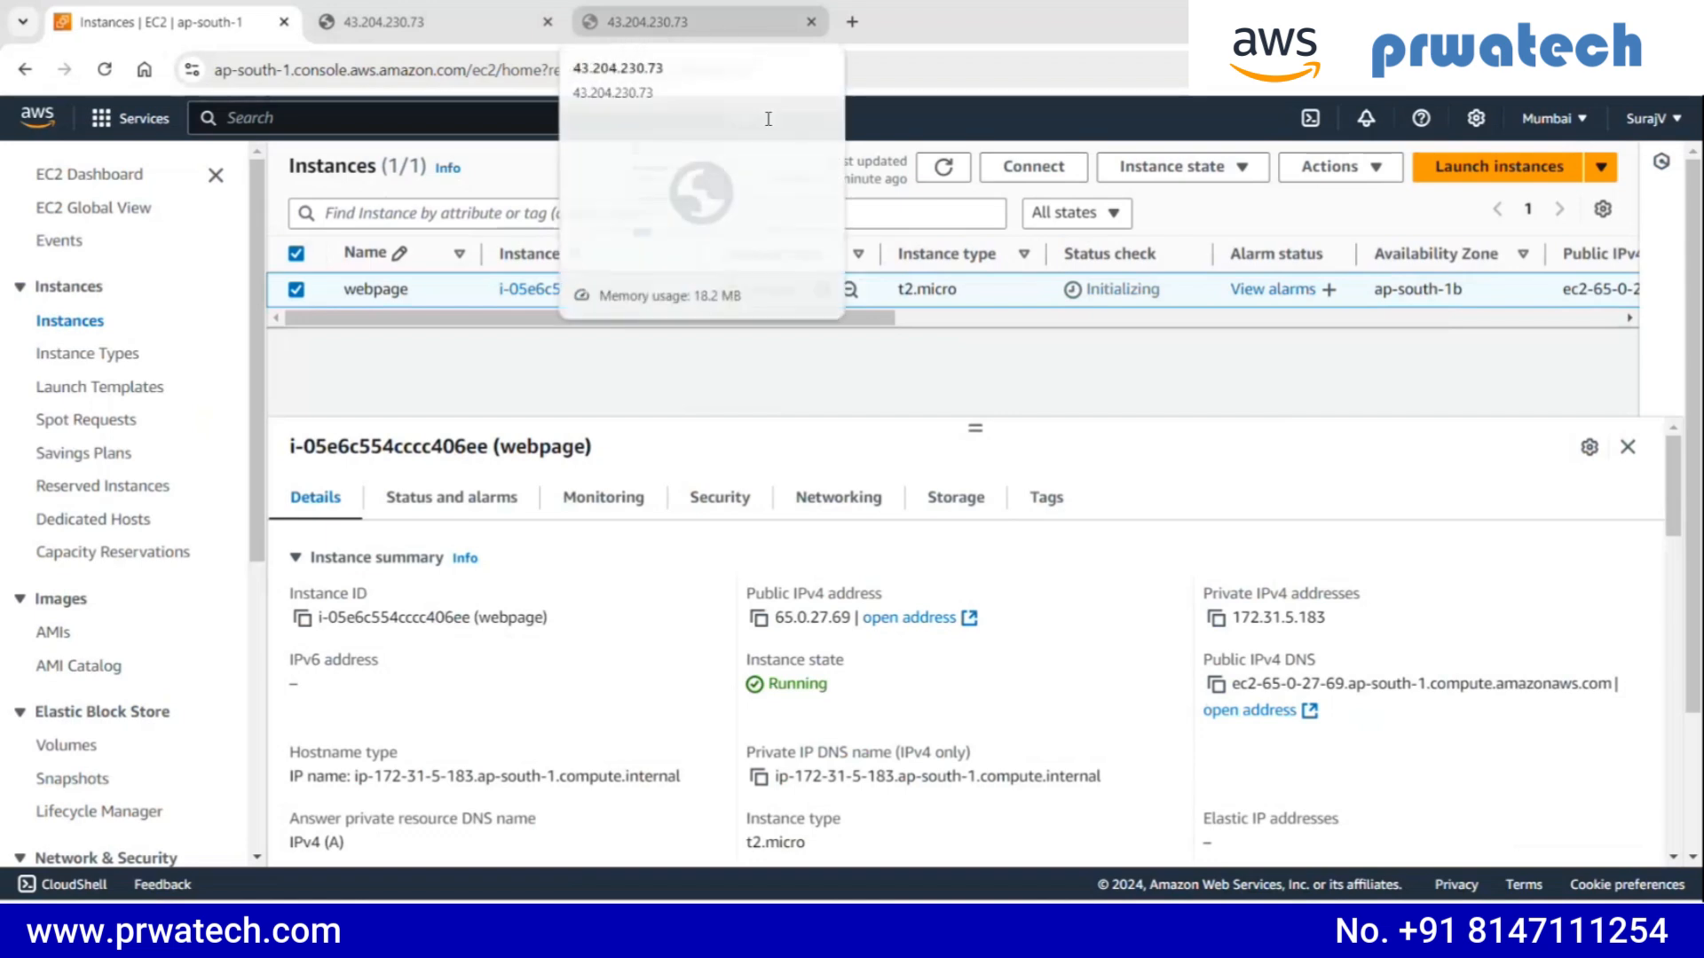
left_click(852, 21)
type("http")
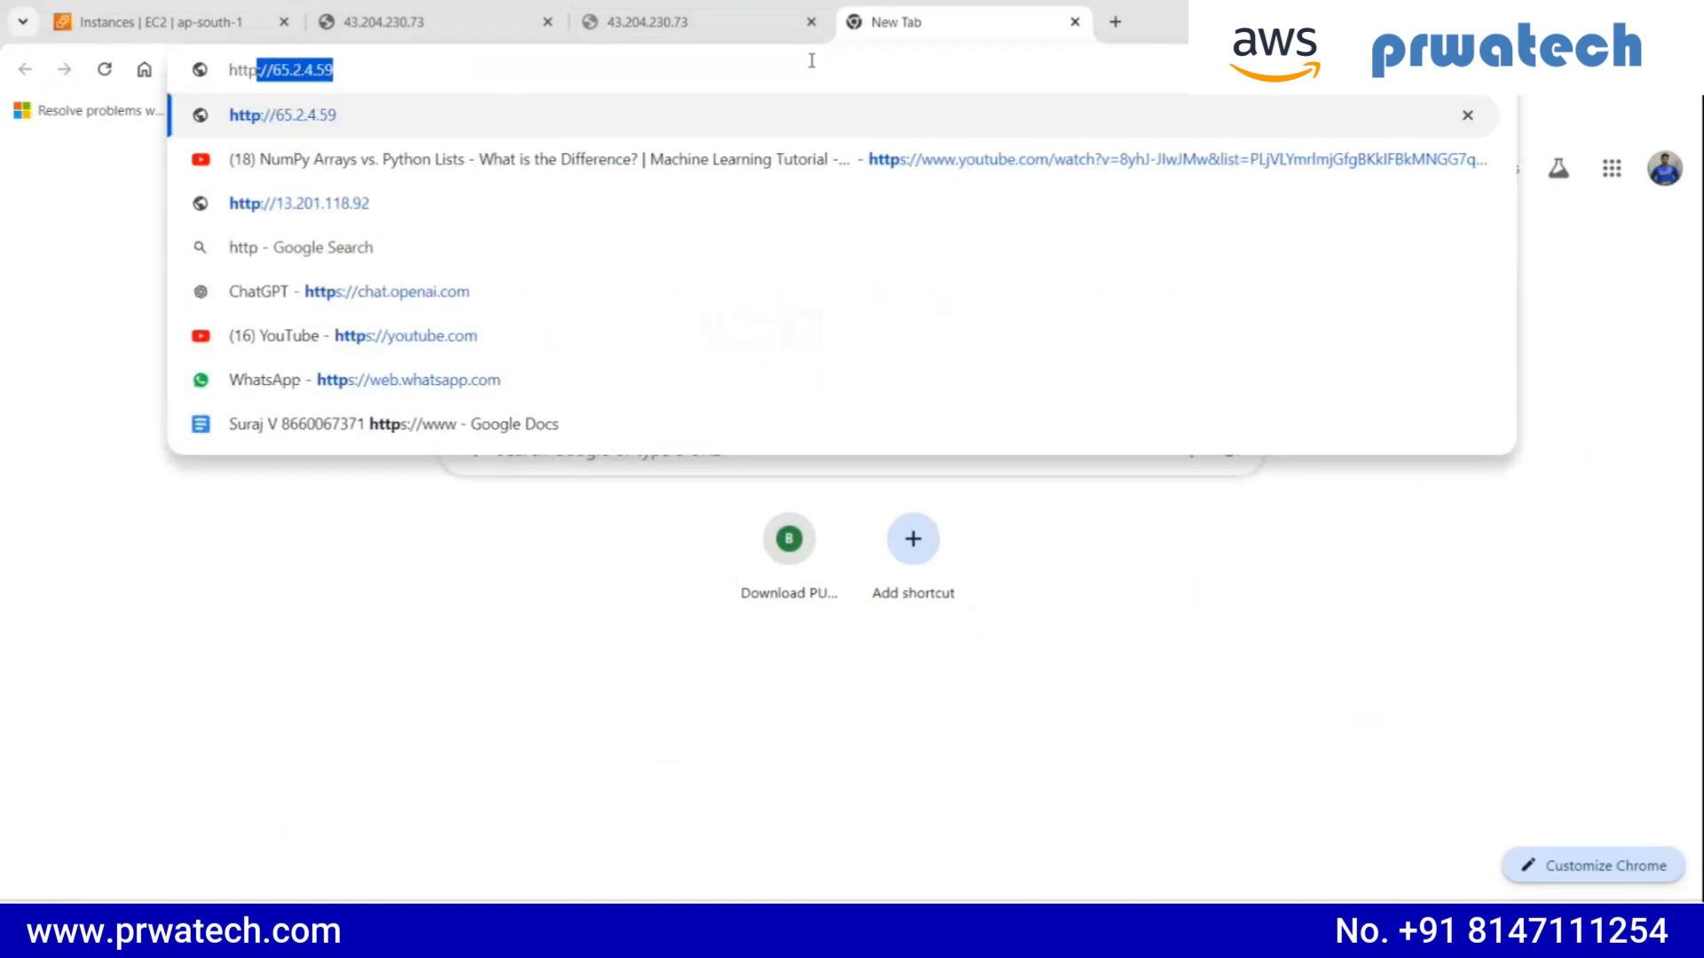
type("://")
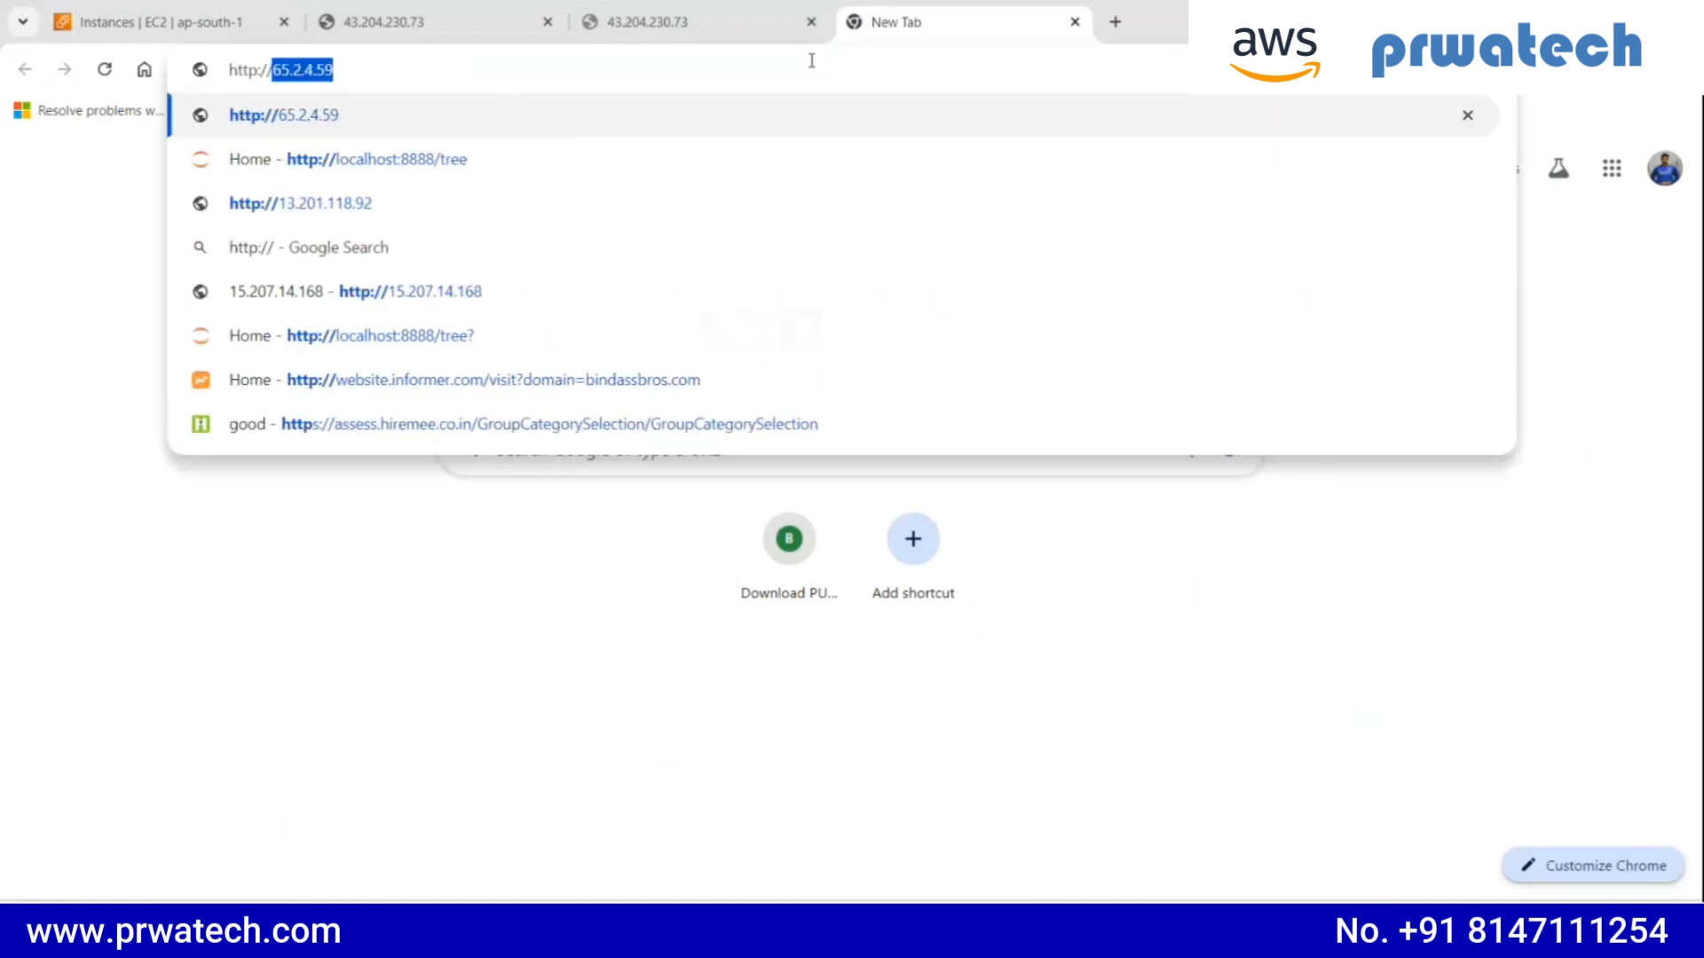
type("65.0.27.69")
key("Return")
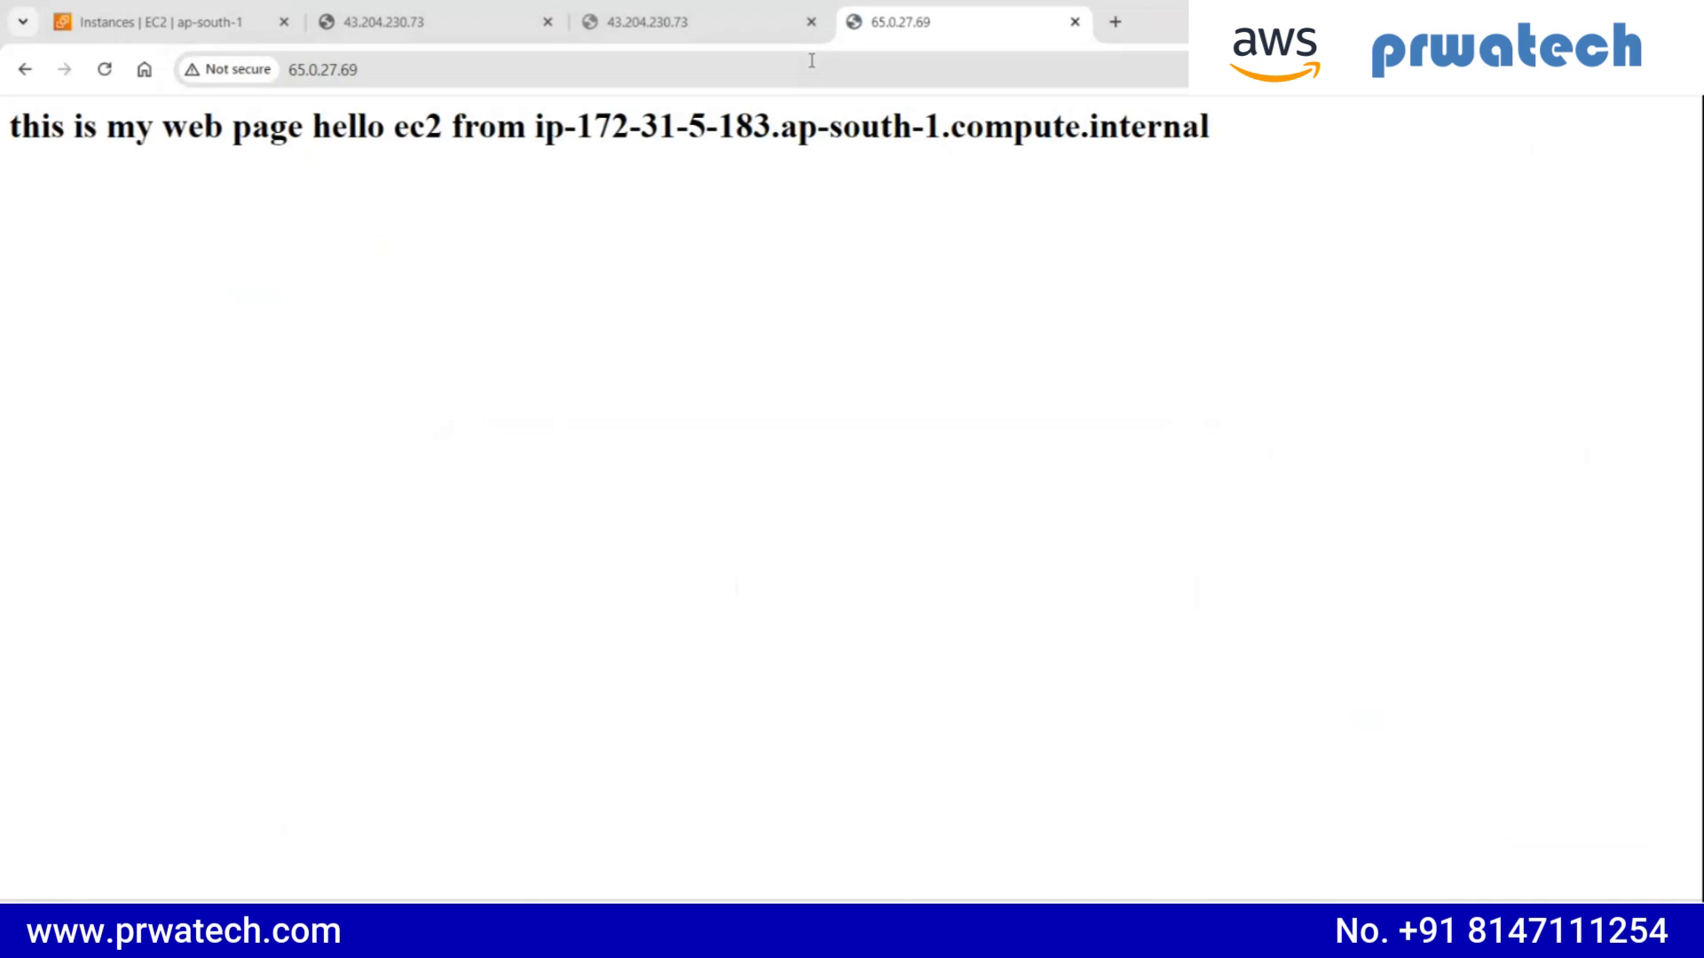
left_click_drag(1221, 141, 104, 186)
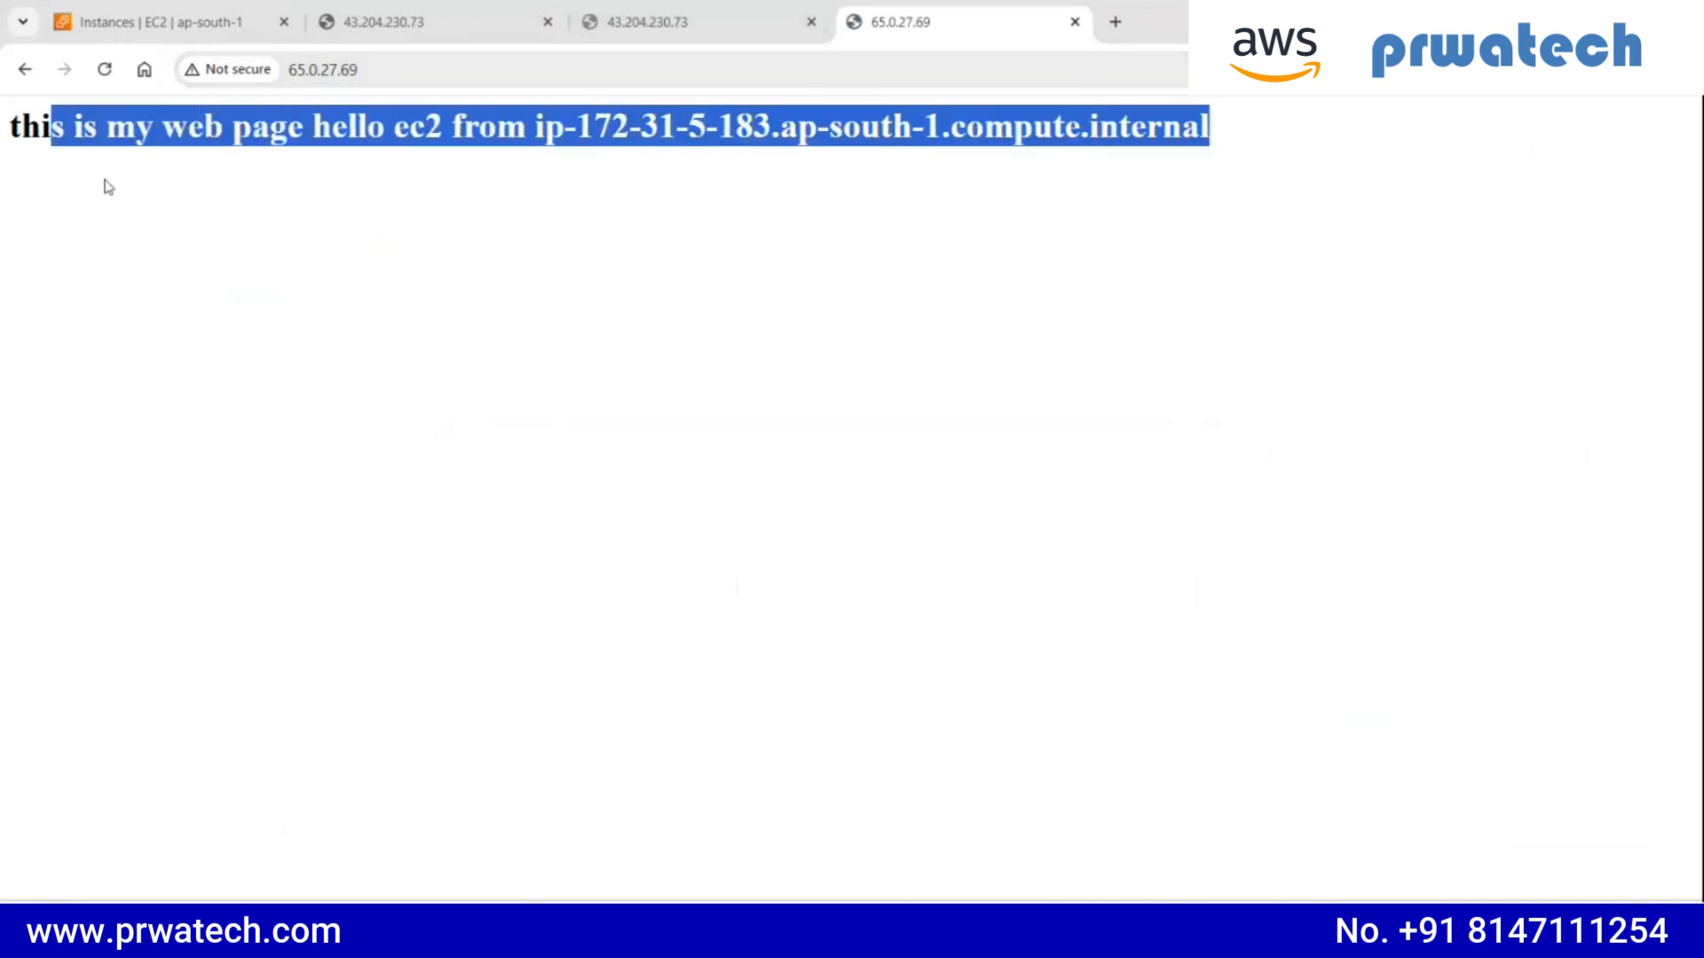
left_click(105, 186)
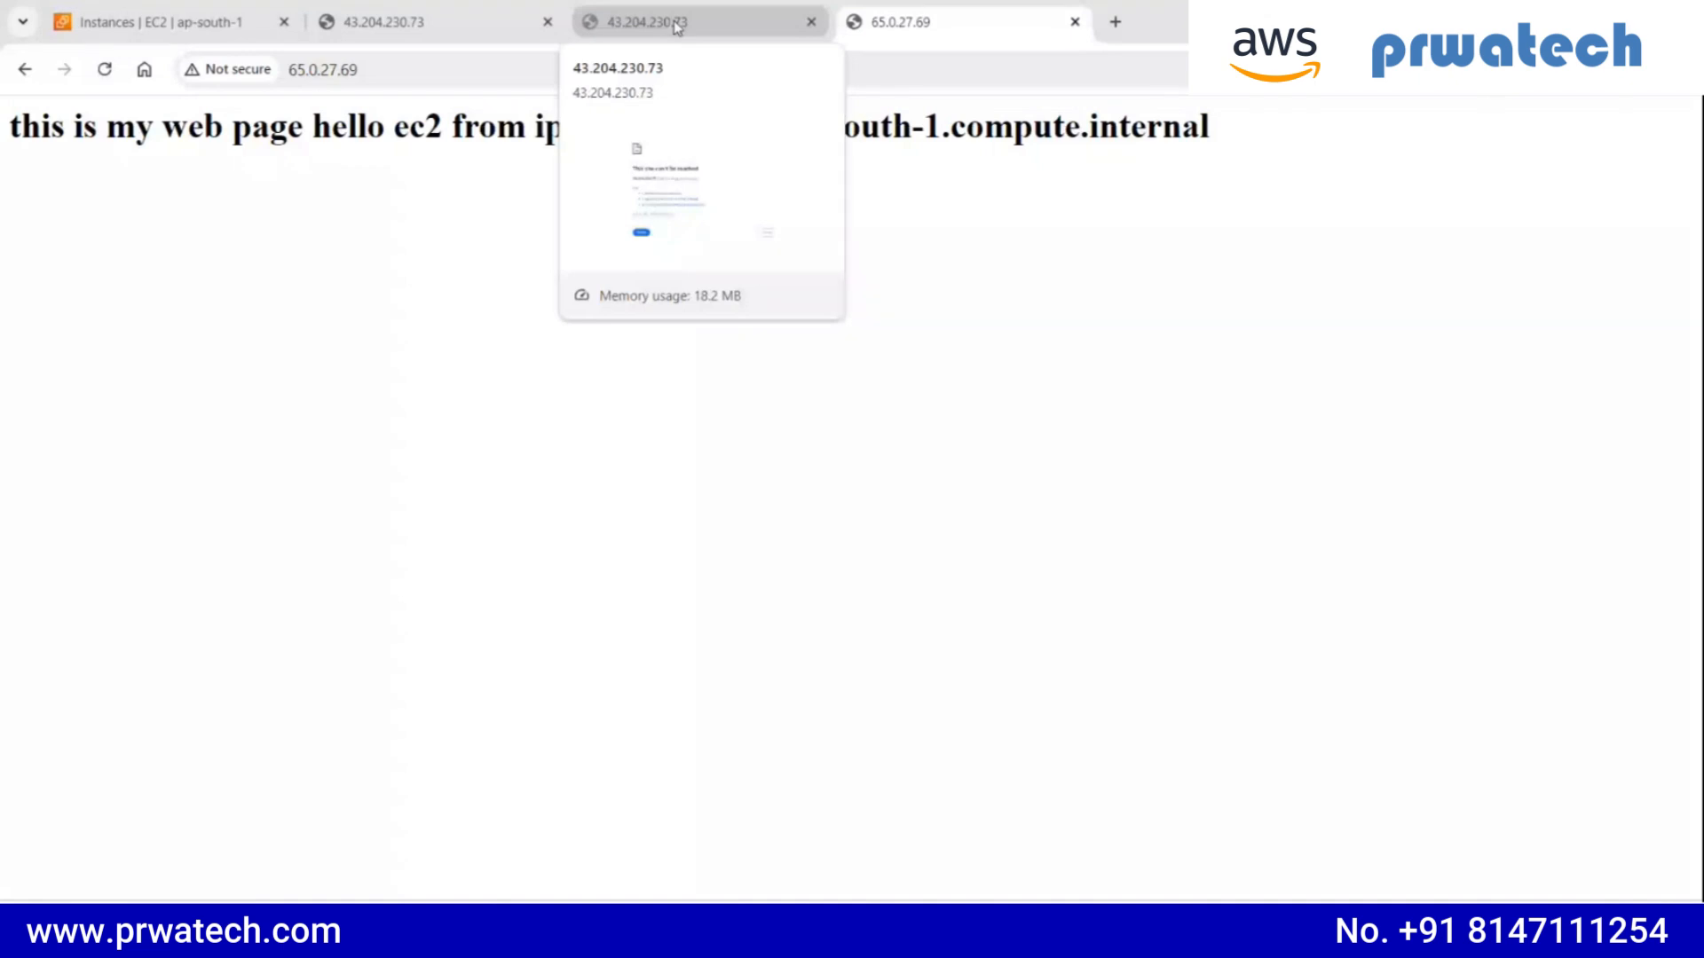
- Reload the old address 43.204.230.73 to test it against the restarted instance, and close both tabs showing that address
left_click(818, 27)
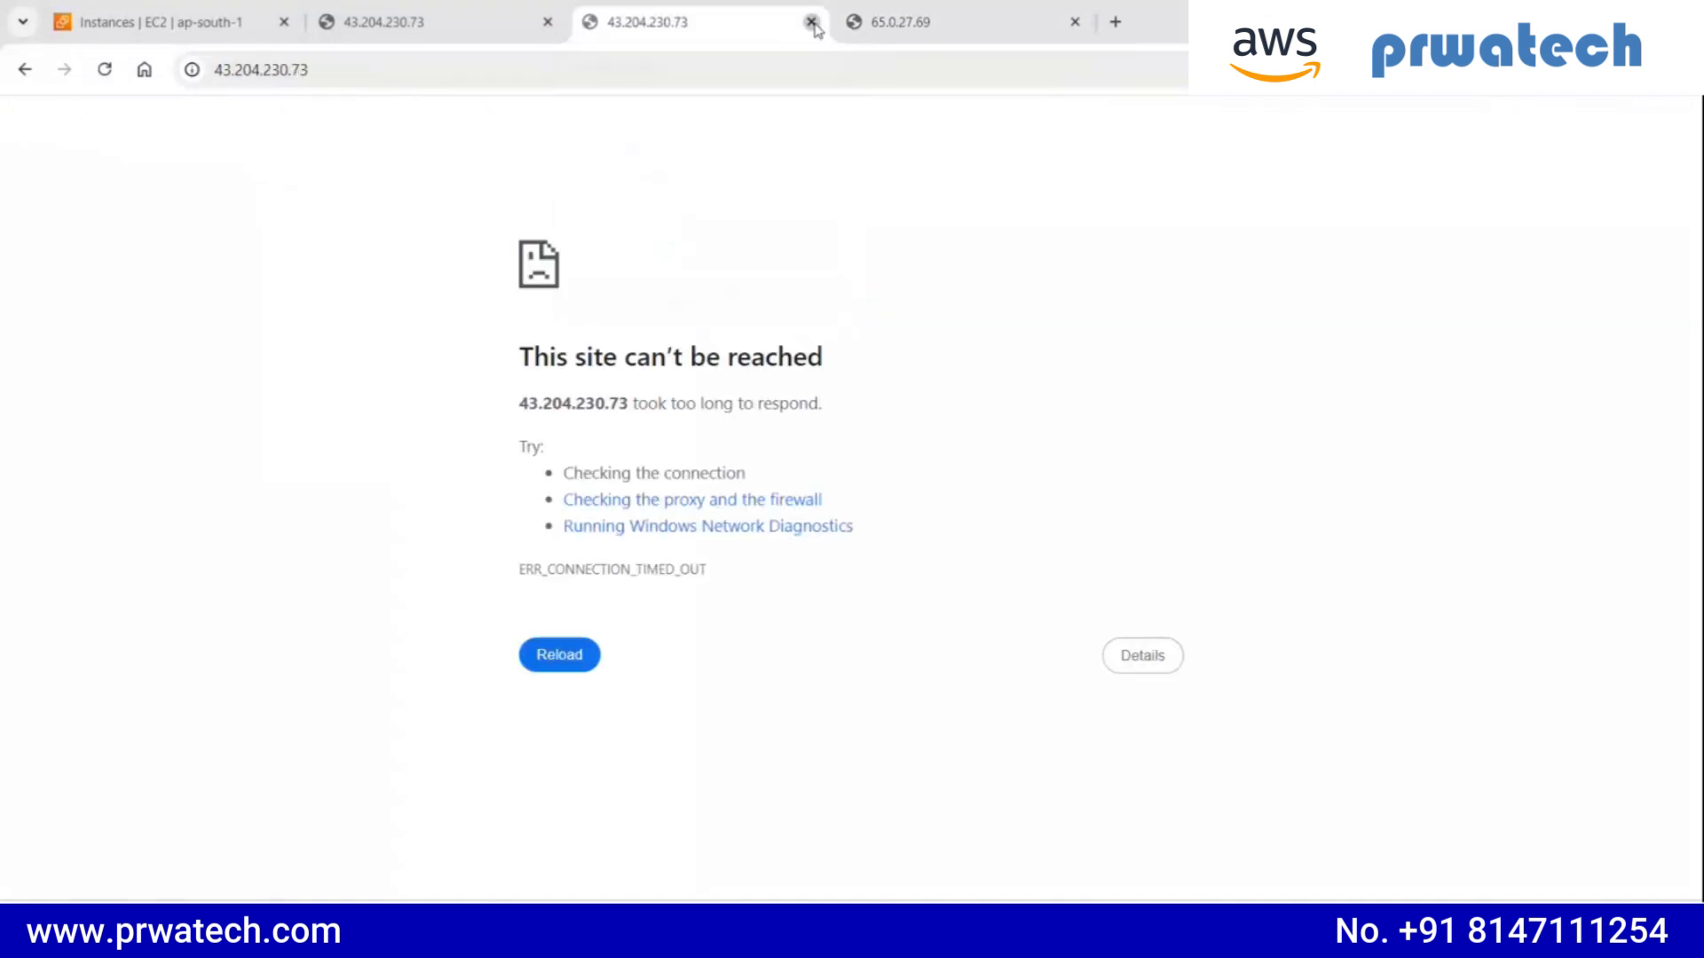
left_click(811, 21)
left_click(488, 36)
left_click(366, 187)
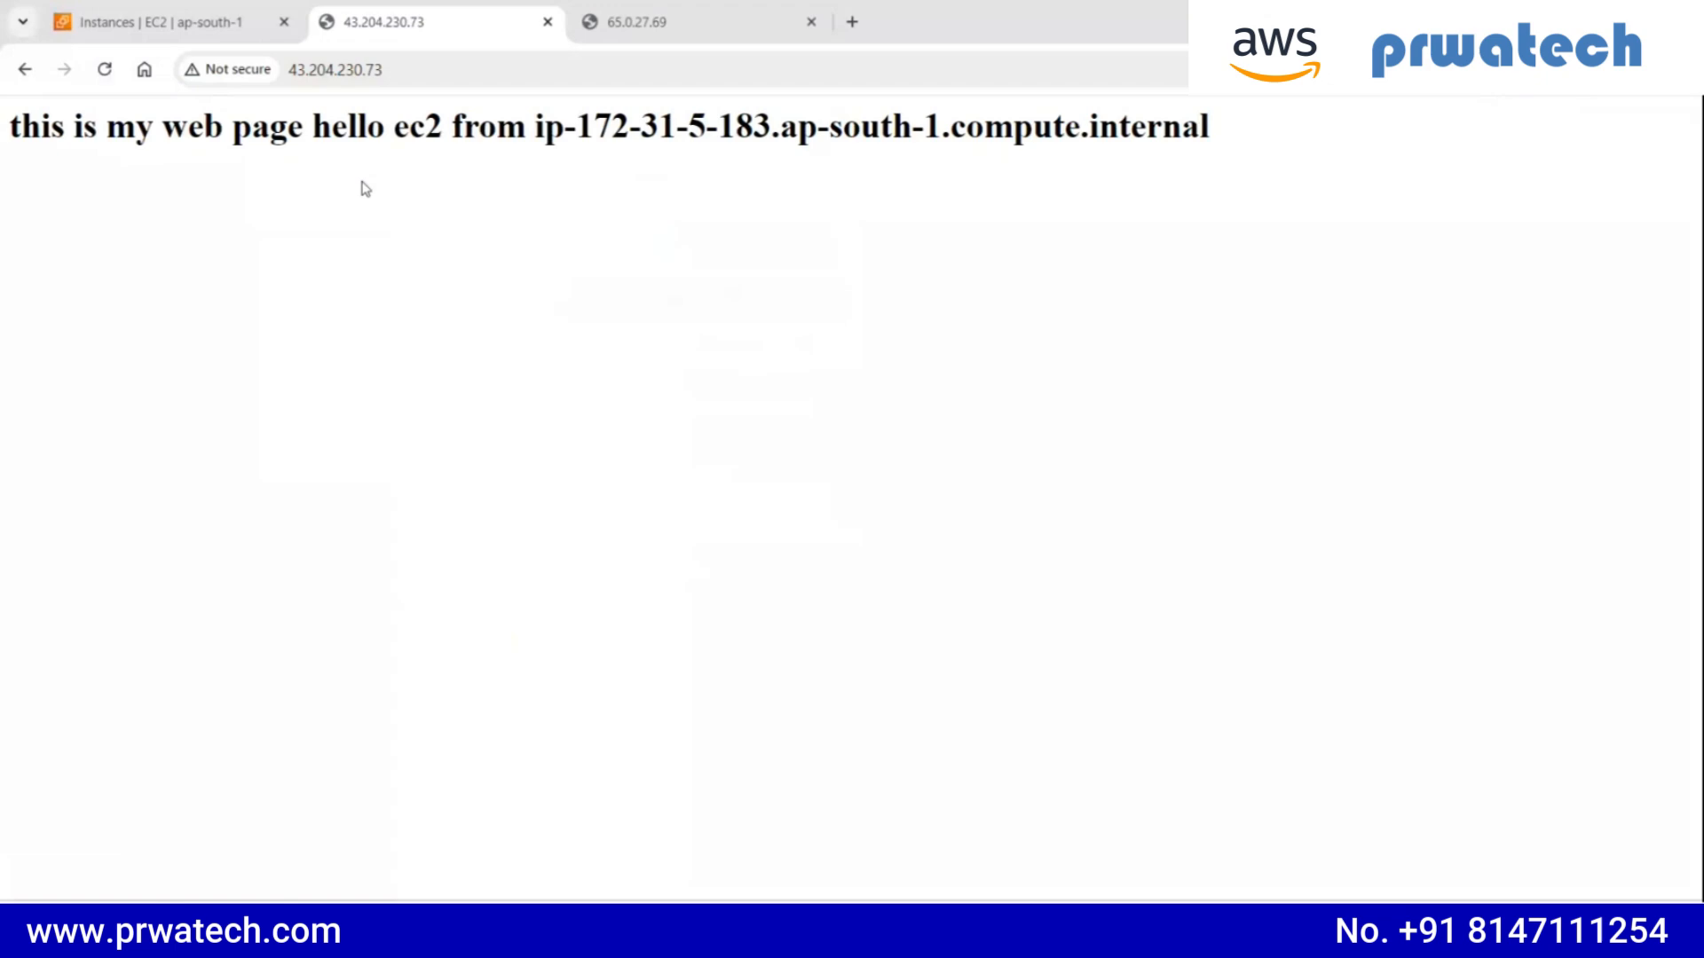
left_click(105, 70)
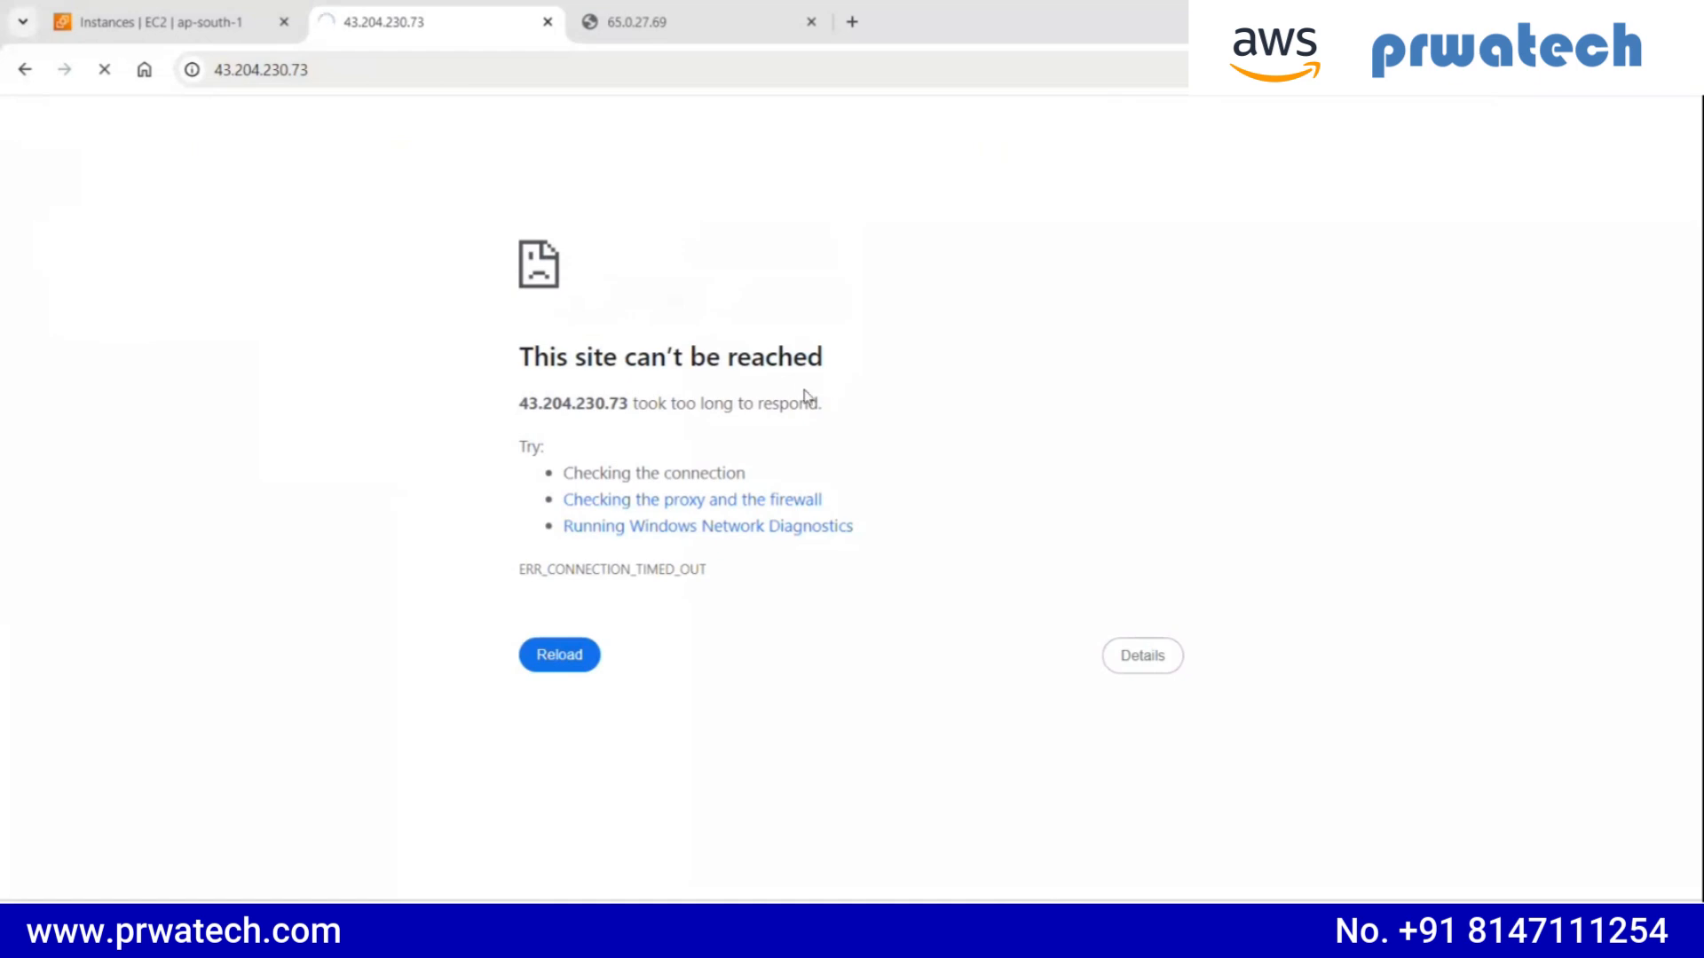
left_click(548, 21)
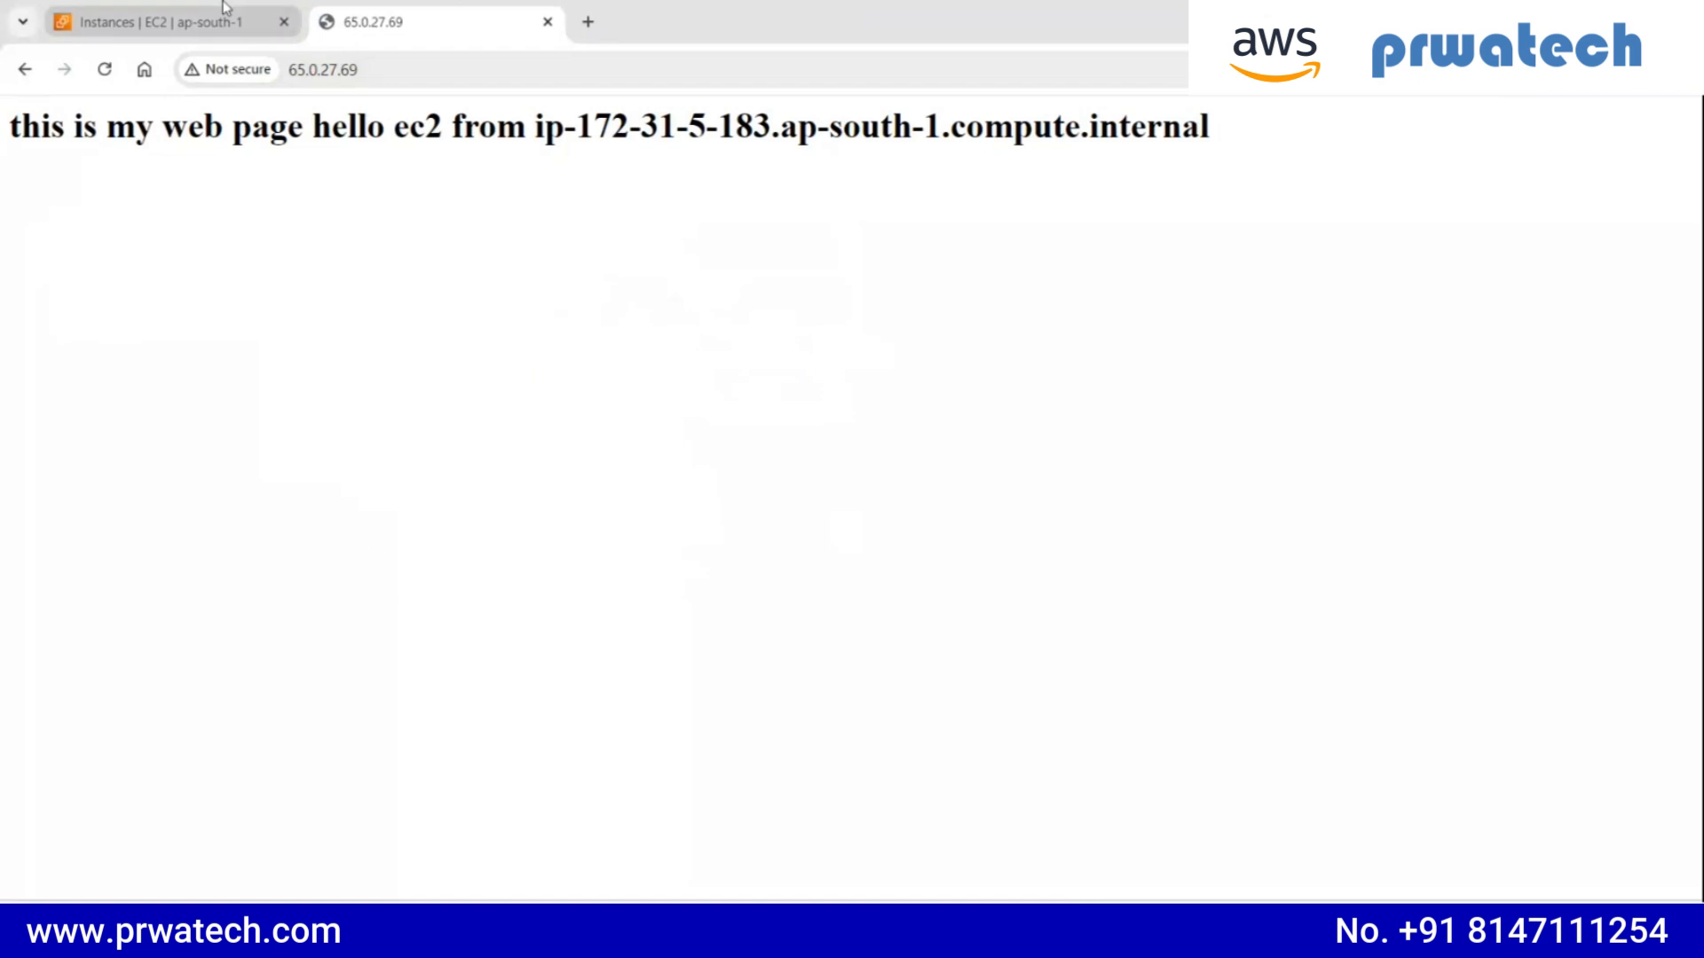
- Return to the EC2 Instances list, terminate the webpage instance and dismiss the notification
left_click(160, 21)
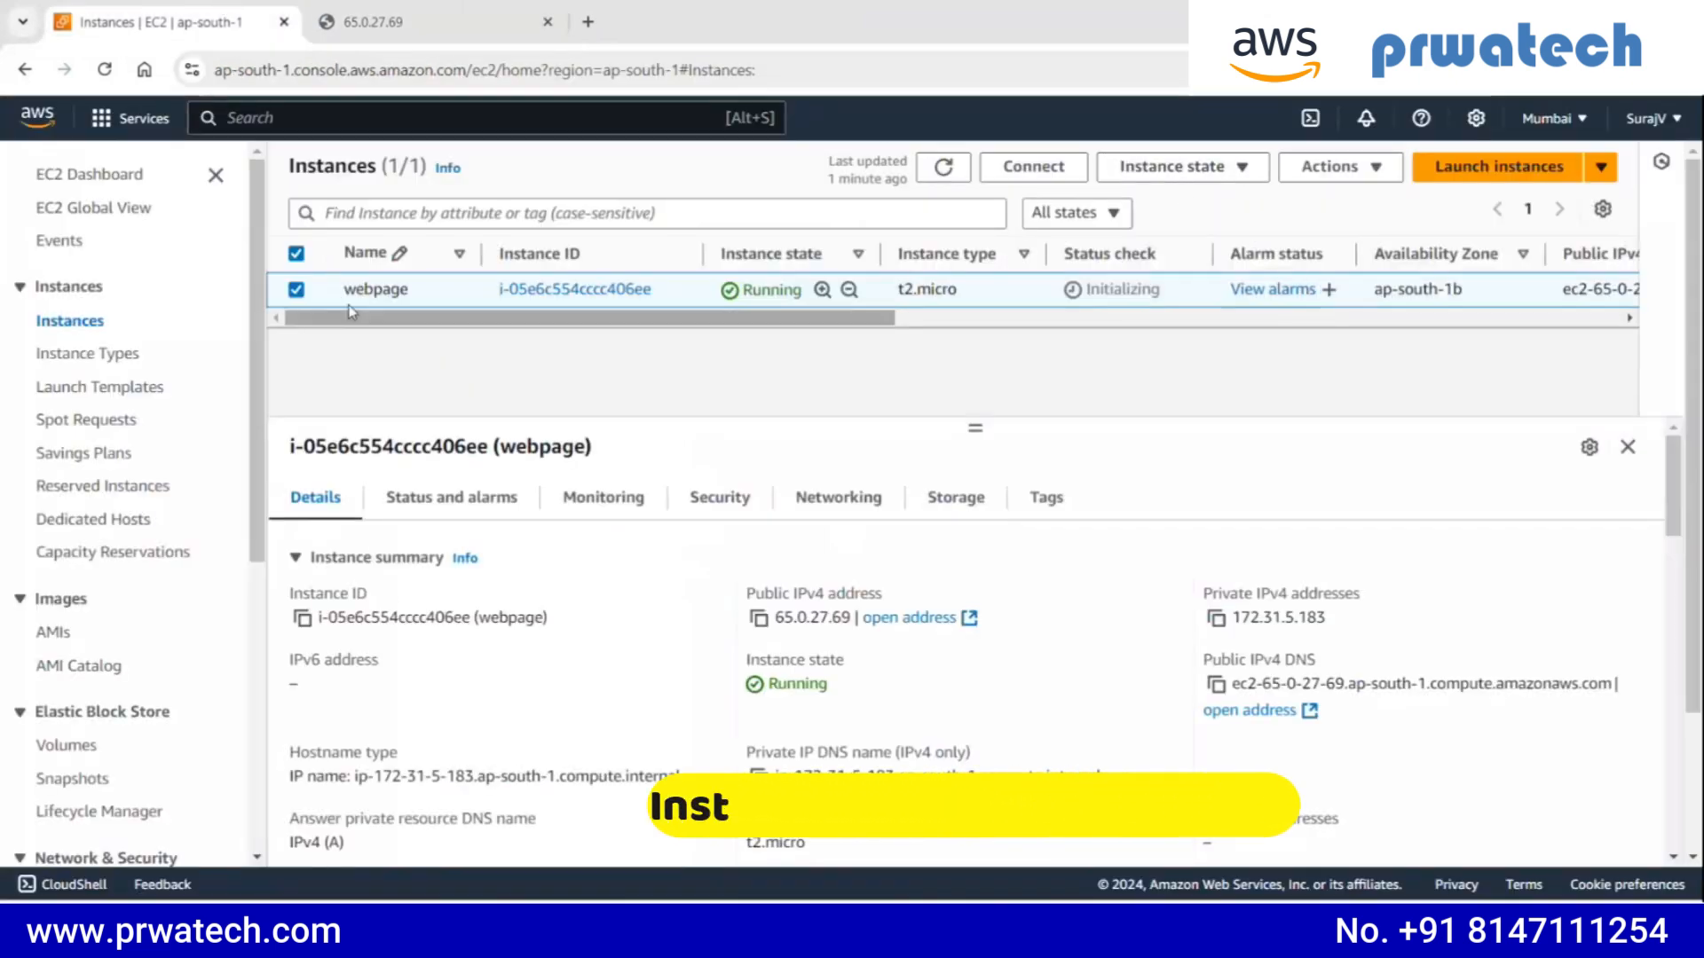
left_click(1241, 168)
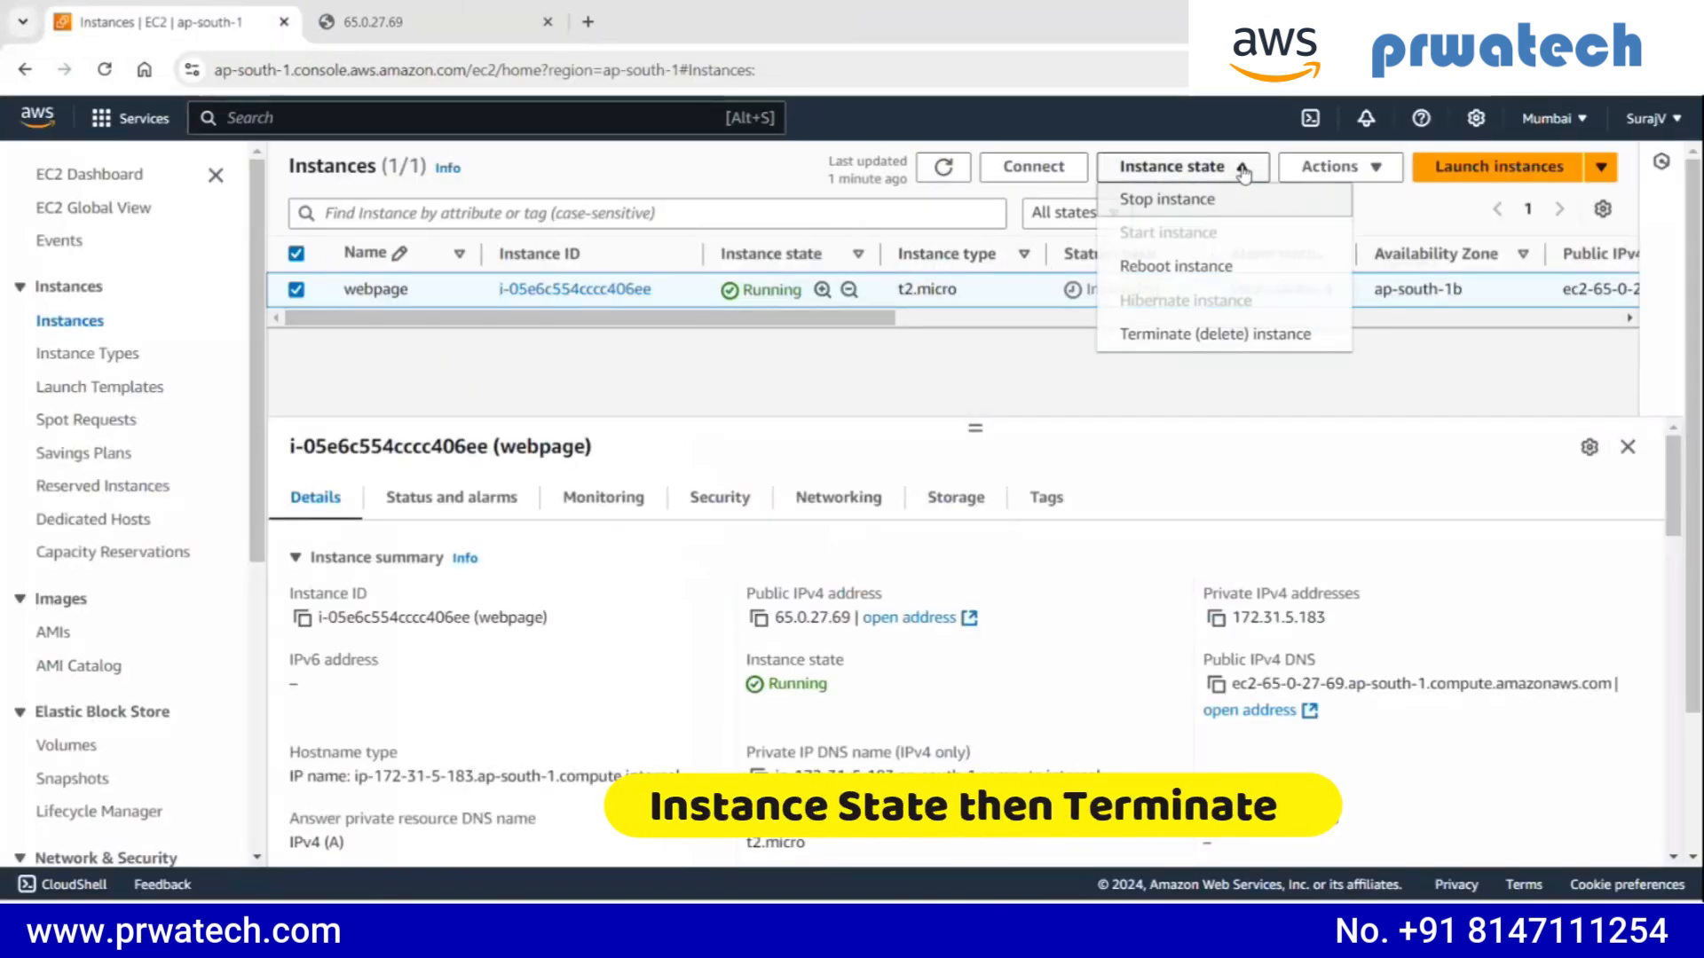
left_click(1180, 335)
left_click(1270, 681)
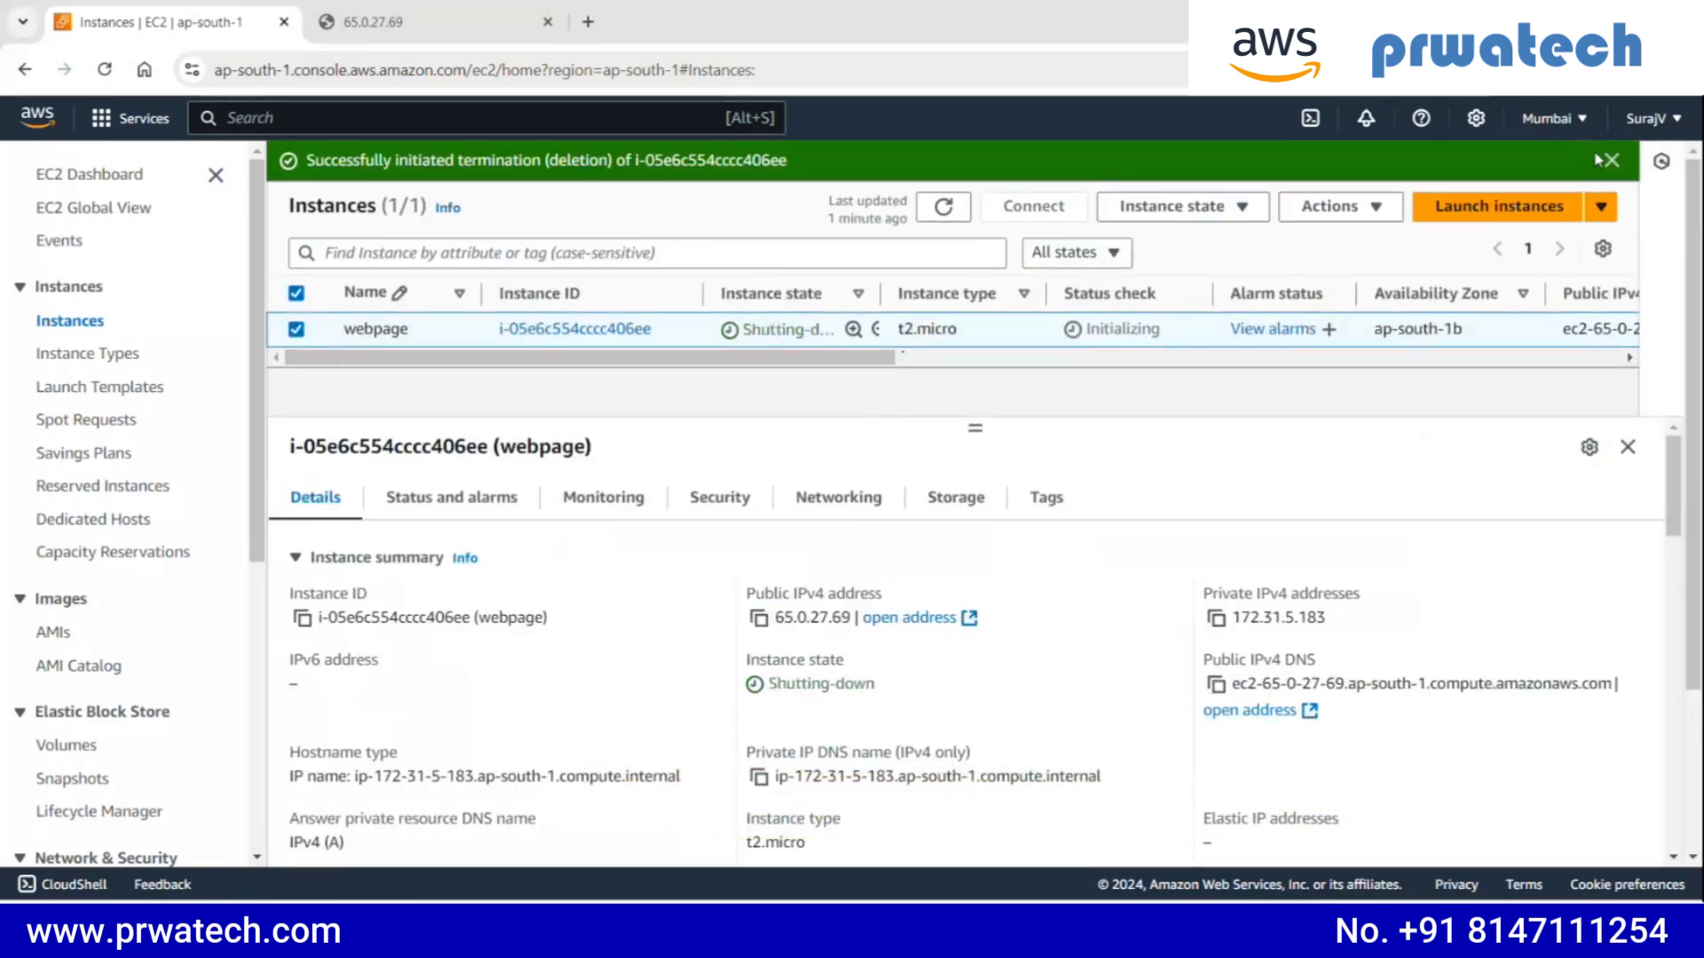
left_click(1611, 159)
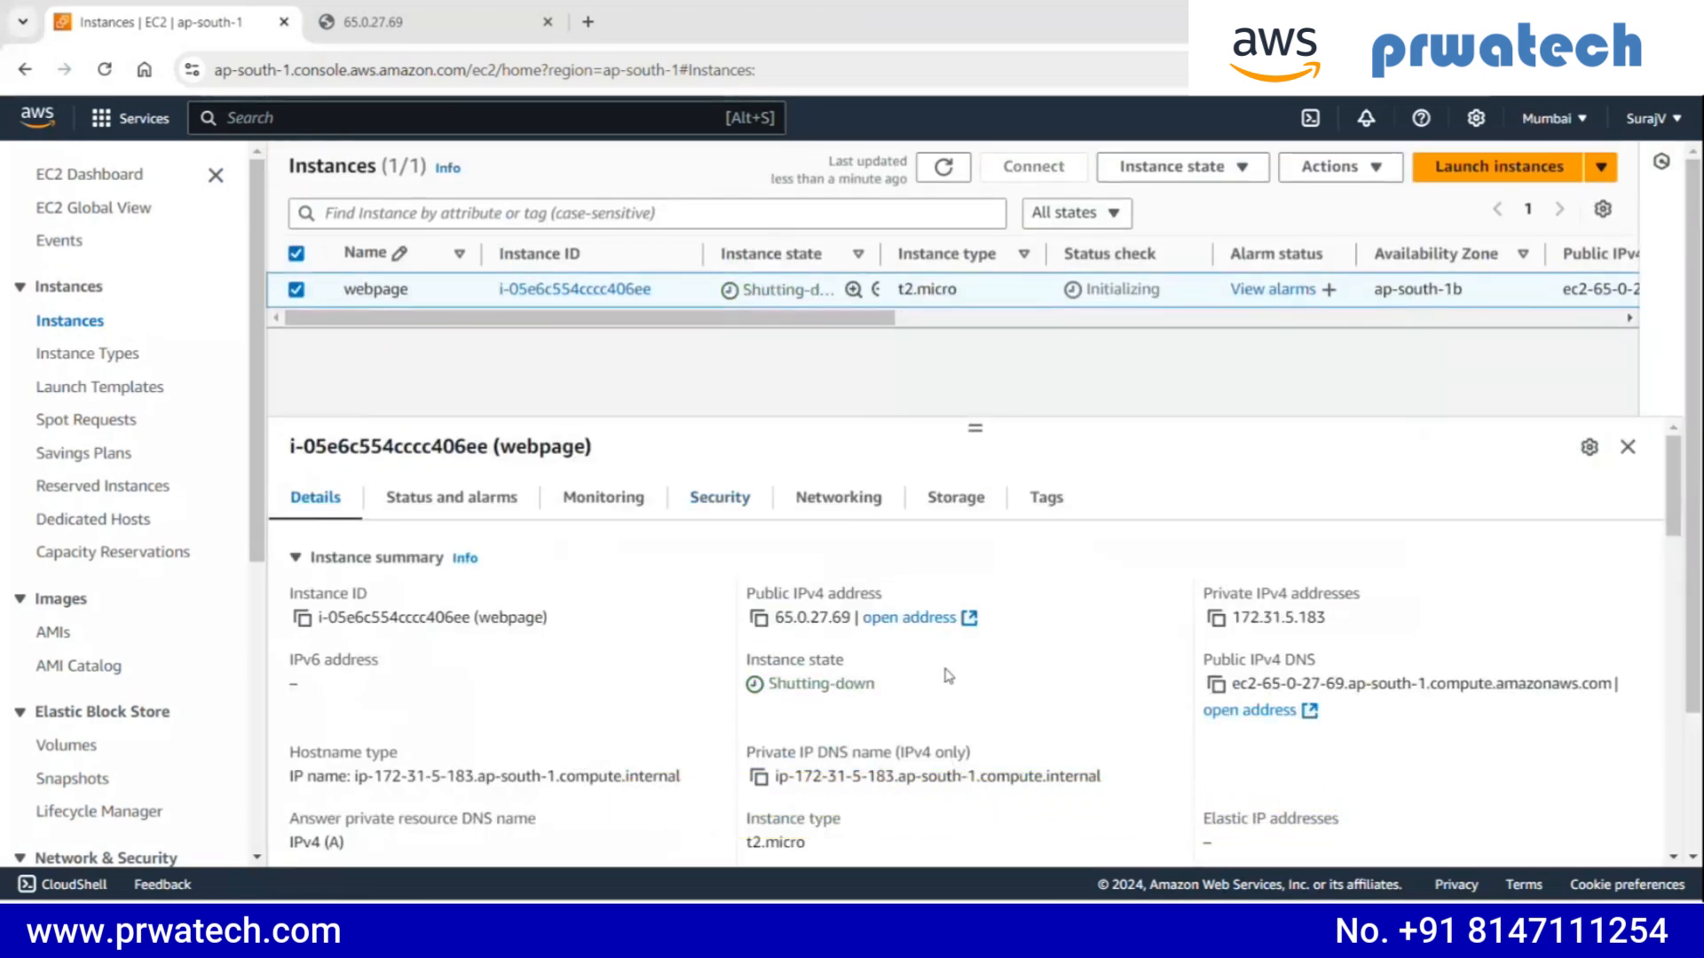
left_click(758, 621)
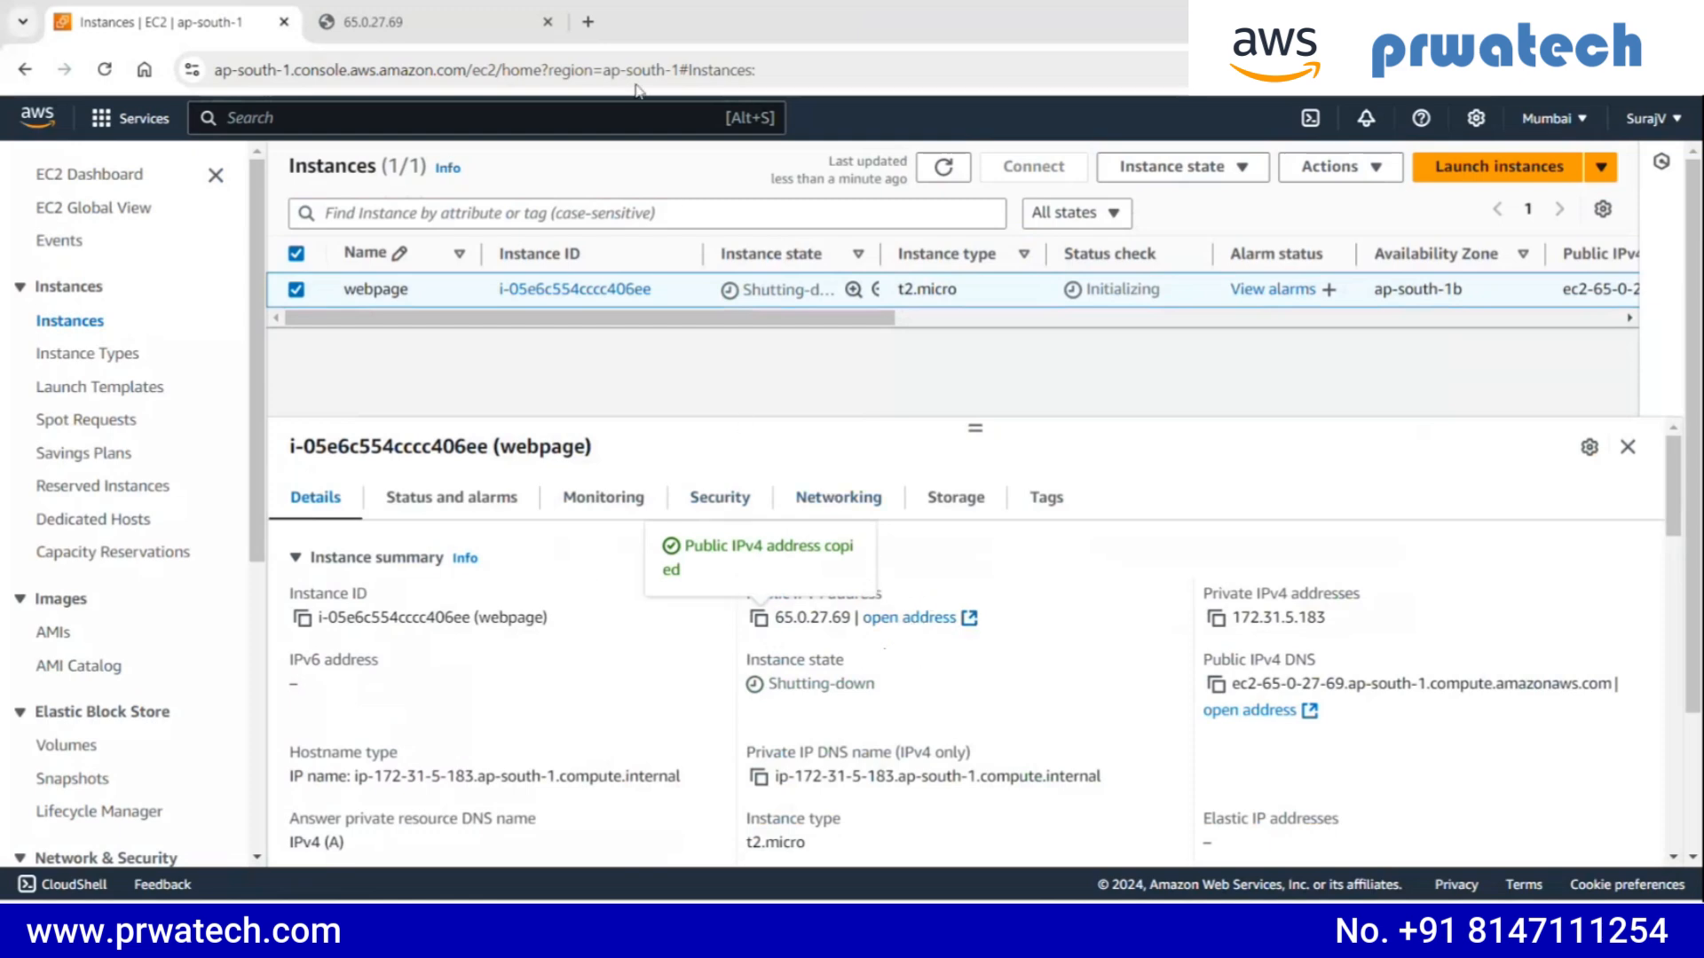
left_click(579, 27)
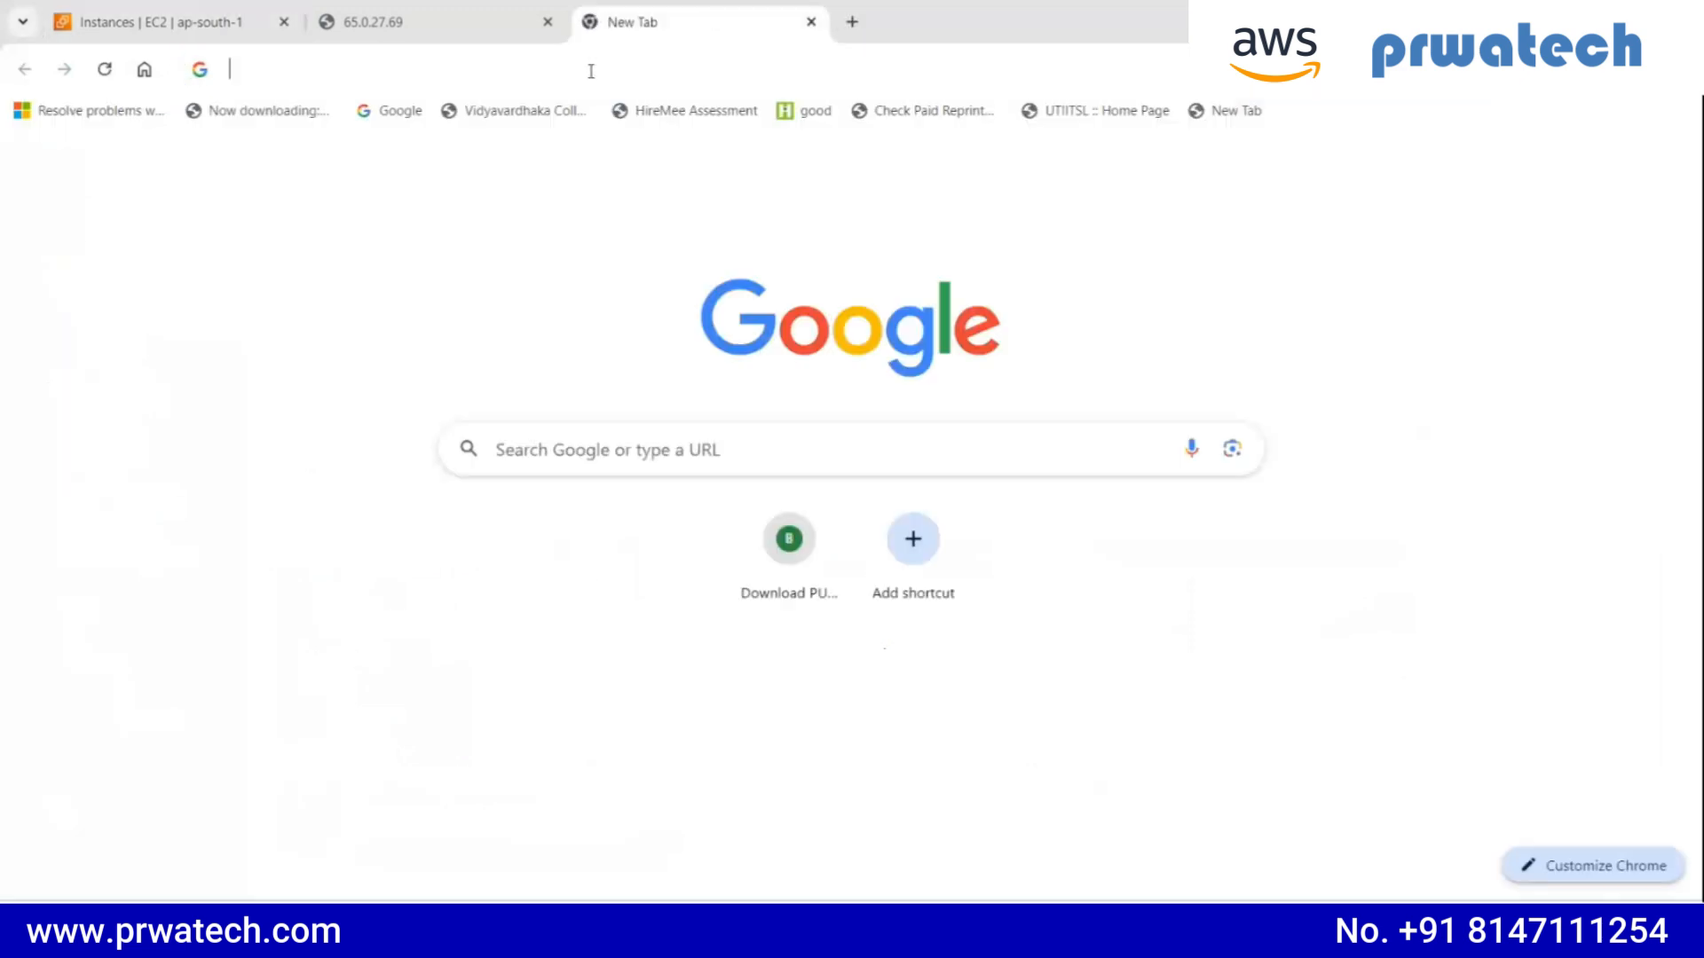
left_click(590, 71)
type("http://")
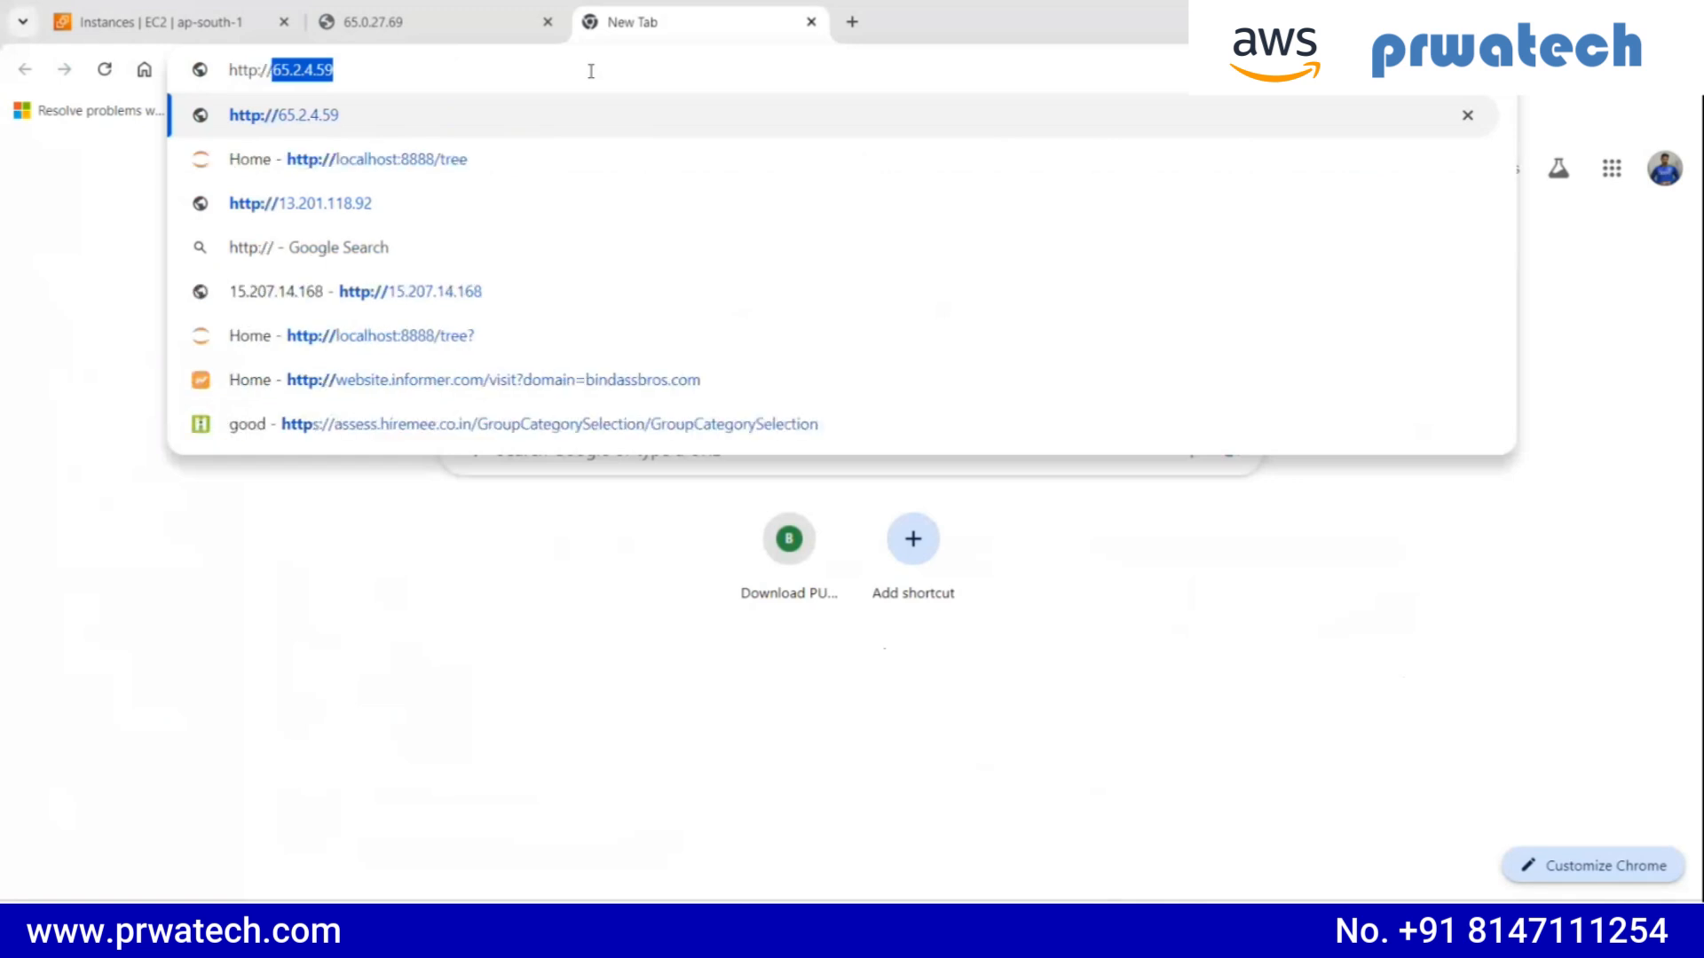
key("ctrl+v")
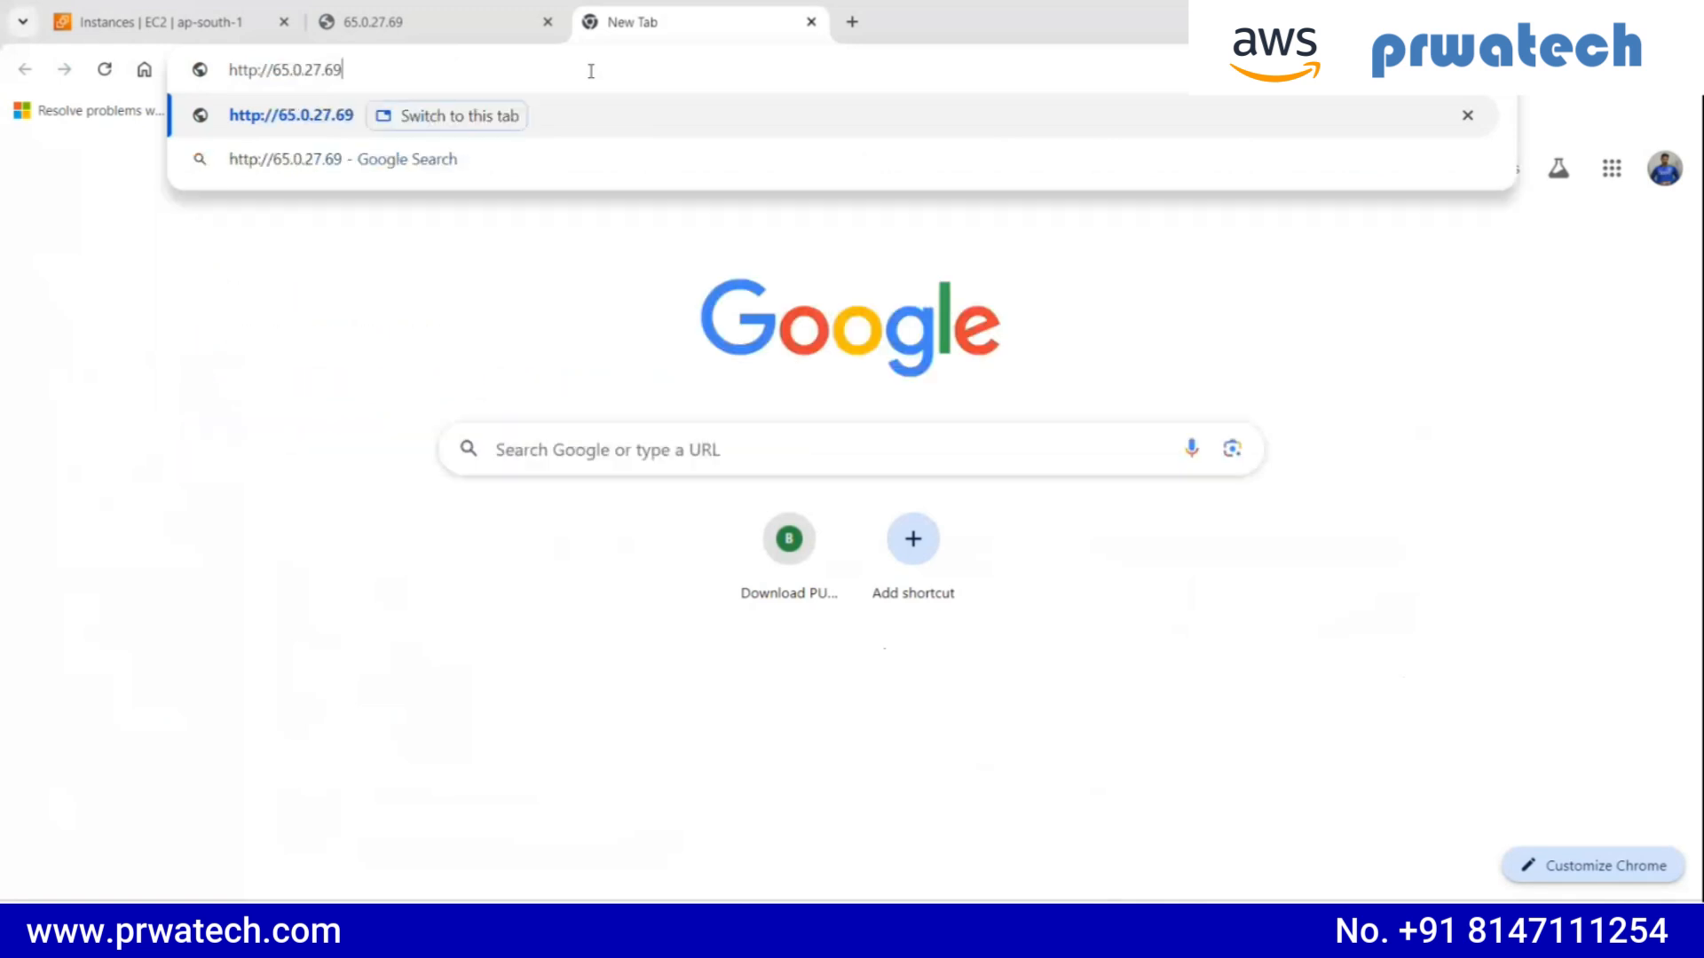
key("Return")
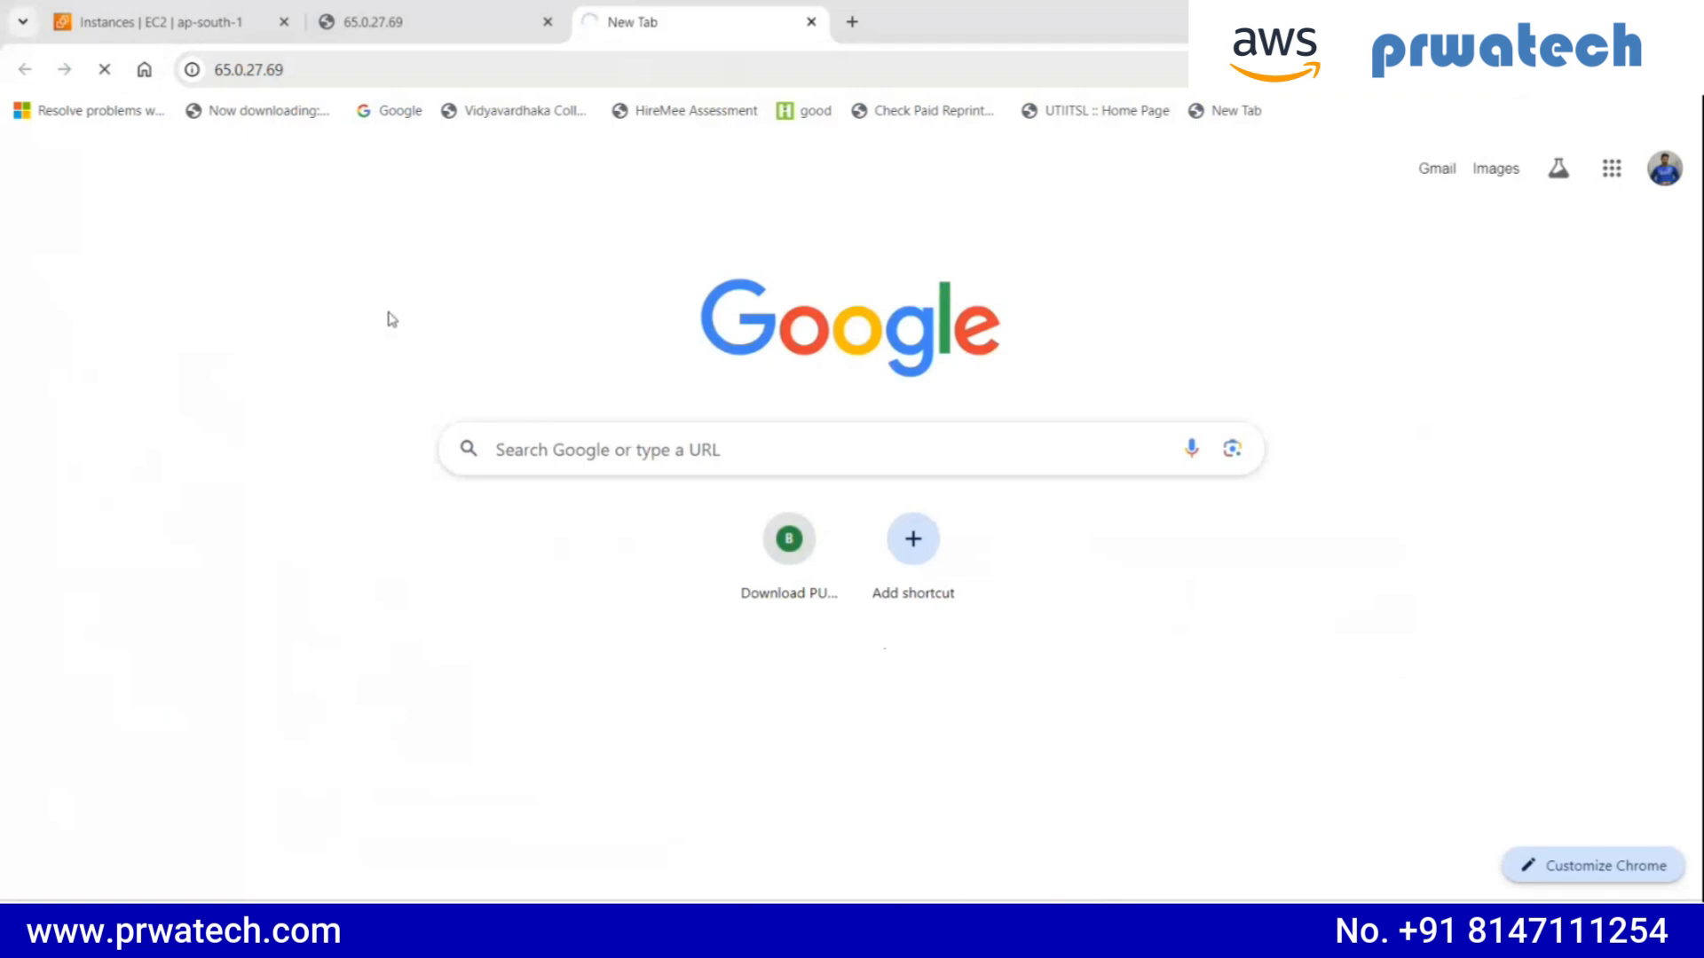
left_click(220, 14)
left_click(679, 22)
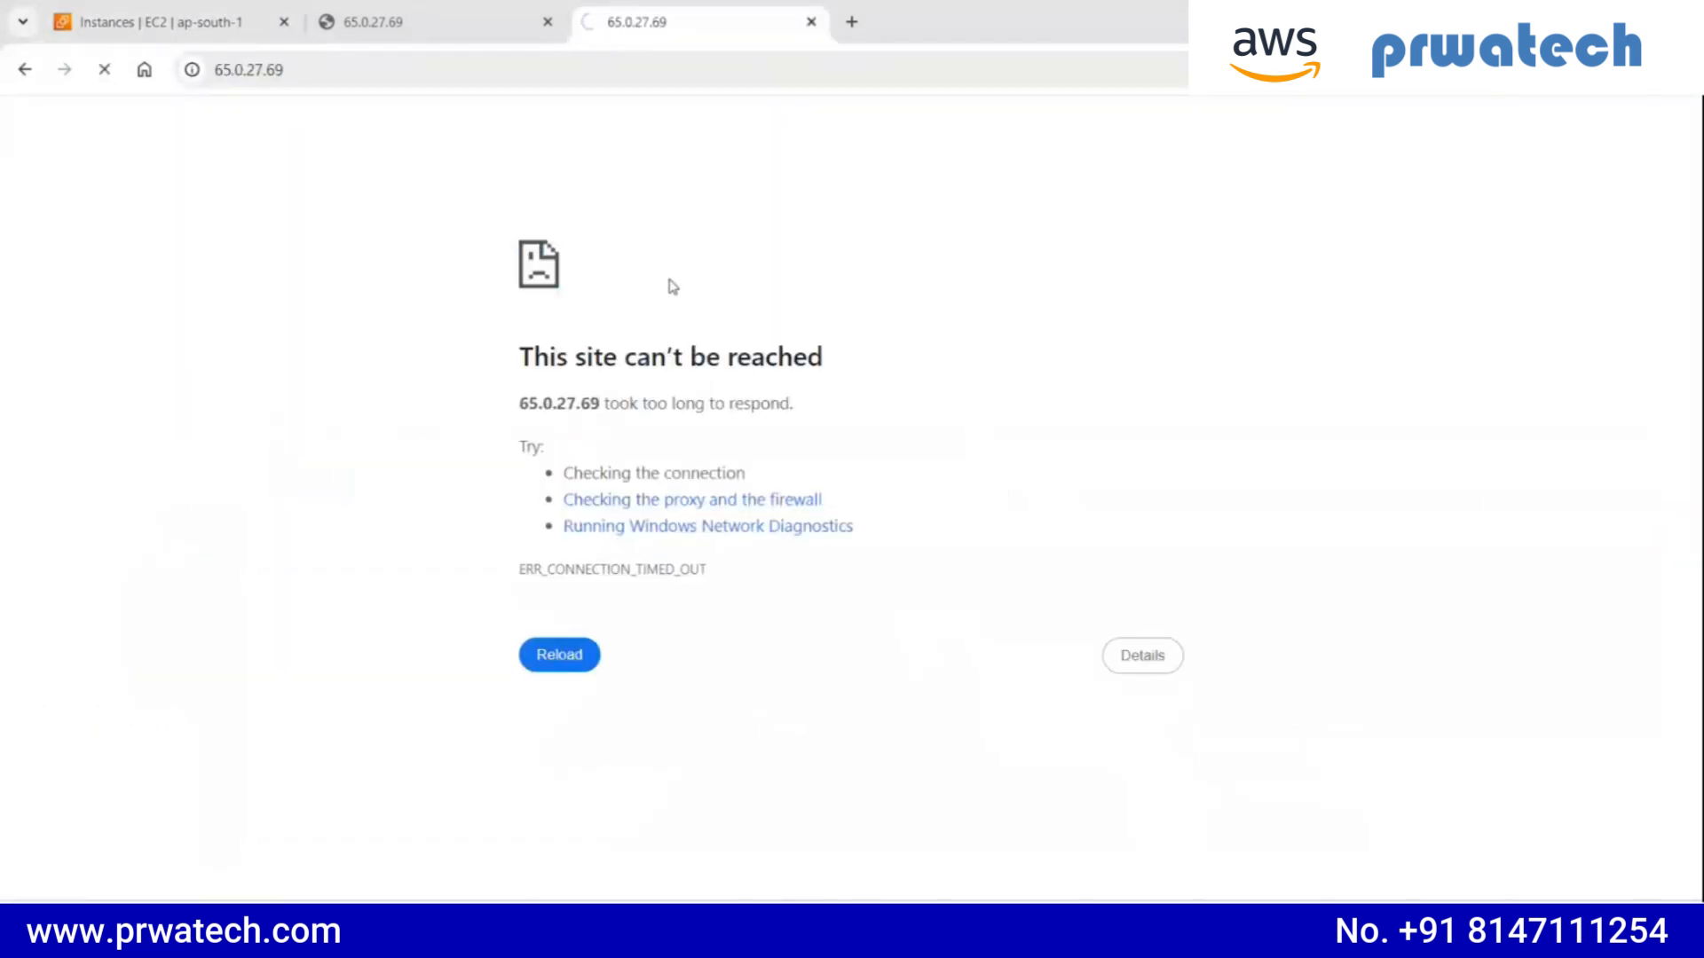
left_click(220, 7)
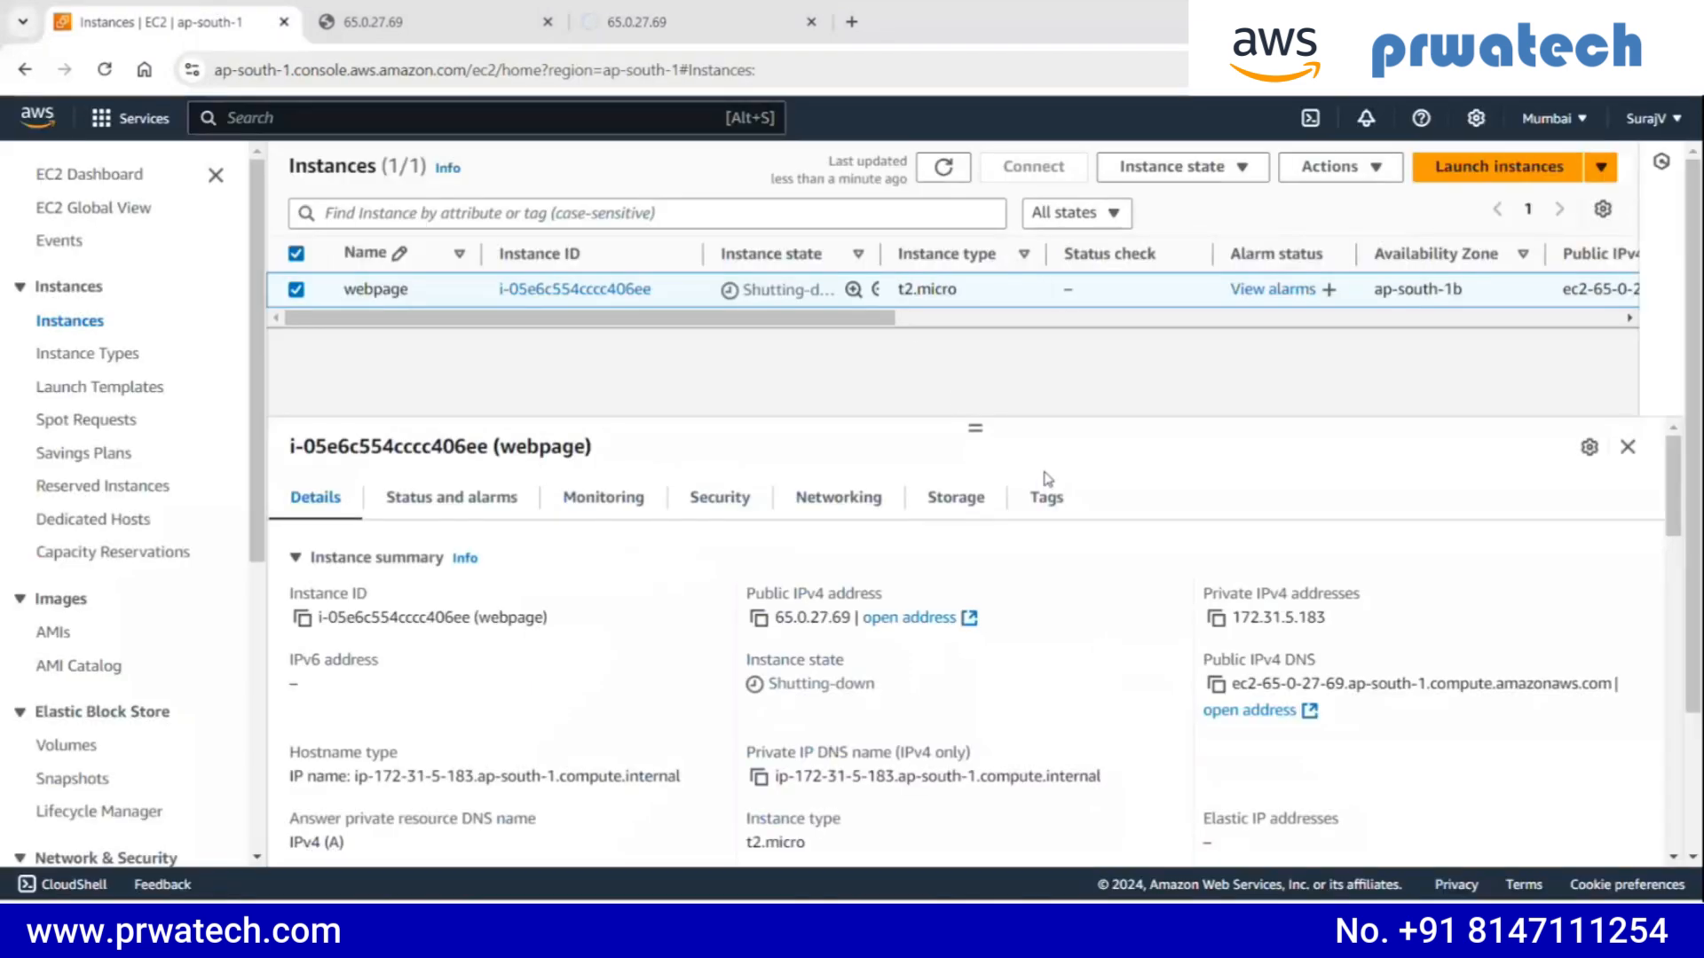